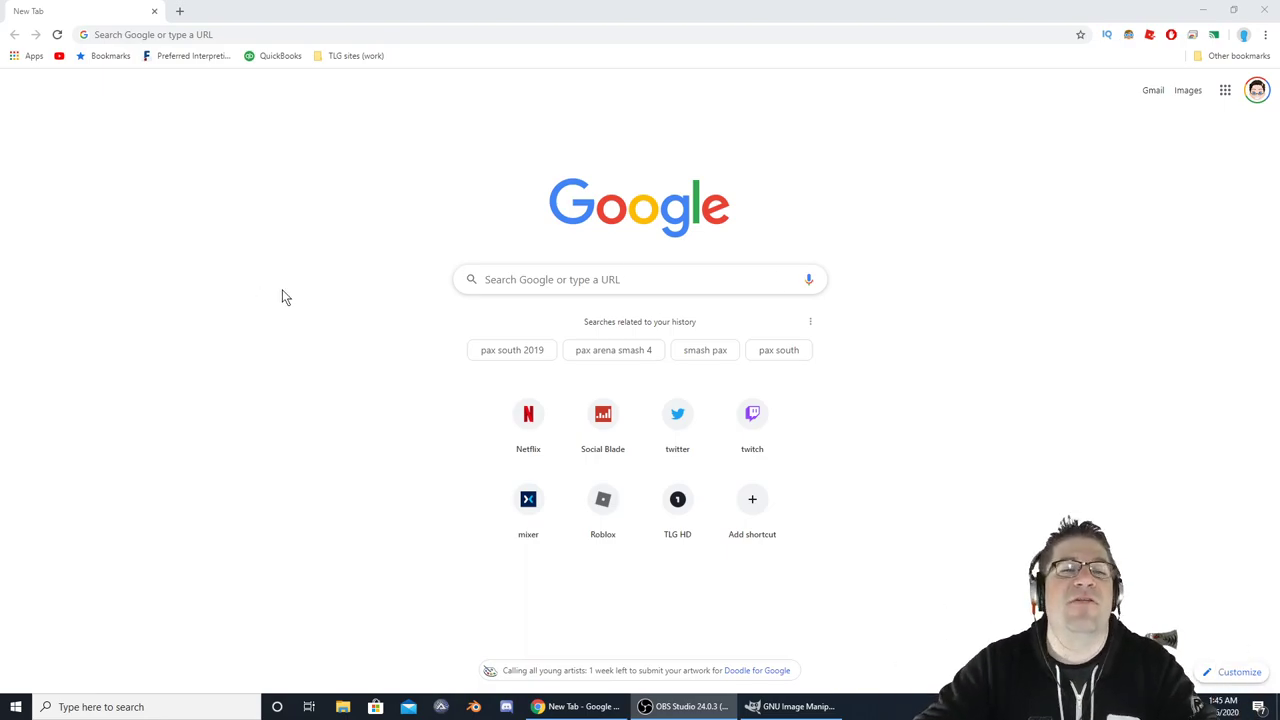
Search for 'gimp' and download gimp-2.10.18-setup.exe directly from the gimp.org downloads page
{"action": "left_click", "coordinate": [549, 280]}
{"action": "type", "text": "gimp"}
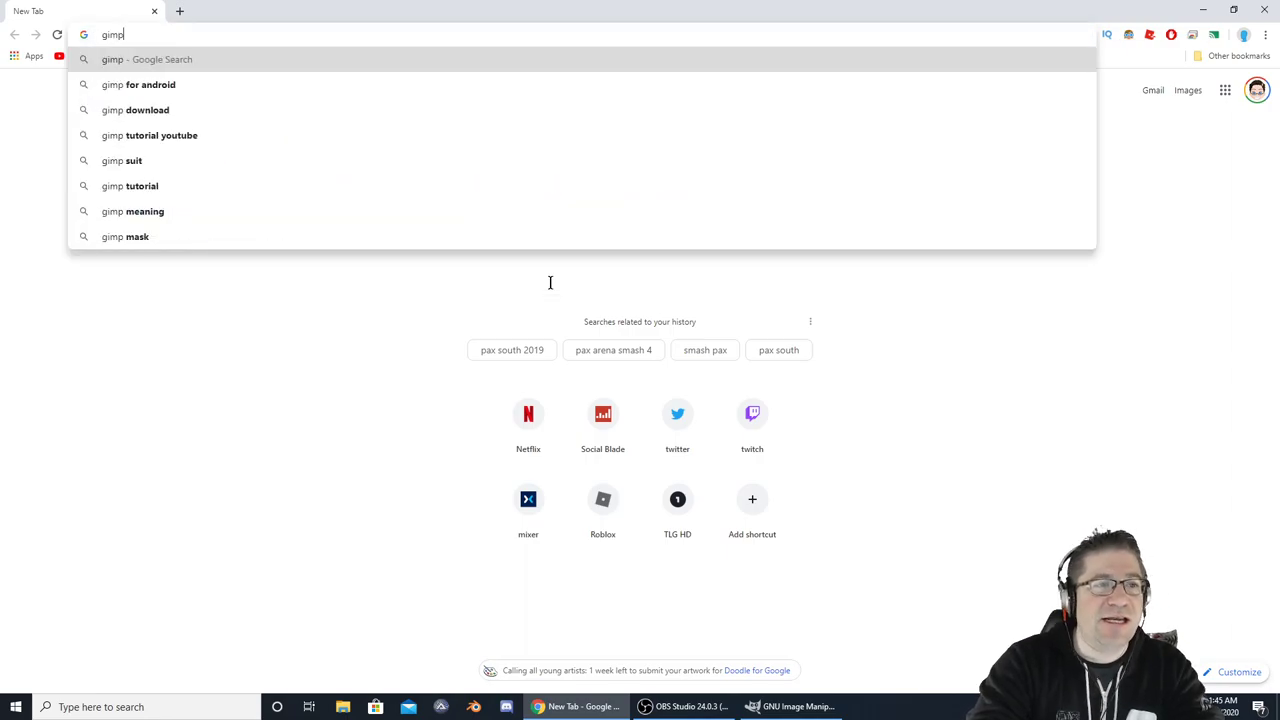
{"action": "key", "text": "Return"}
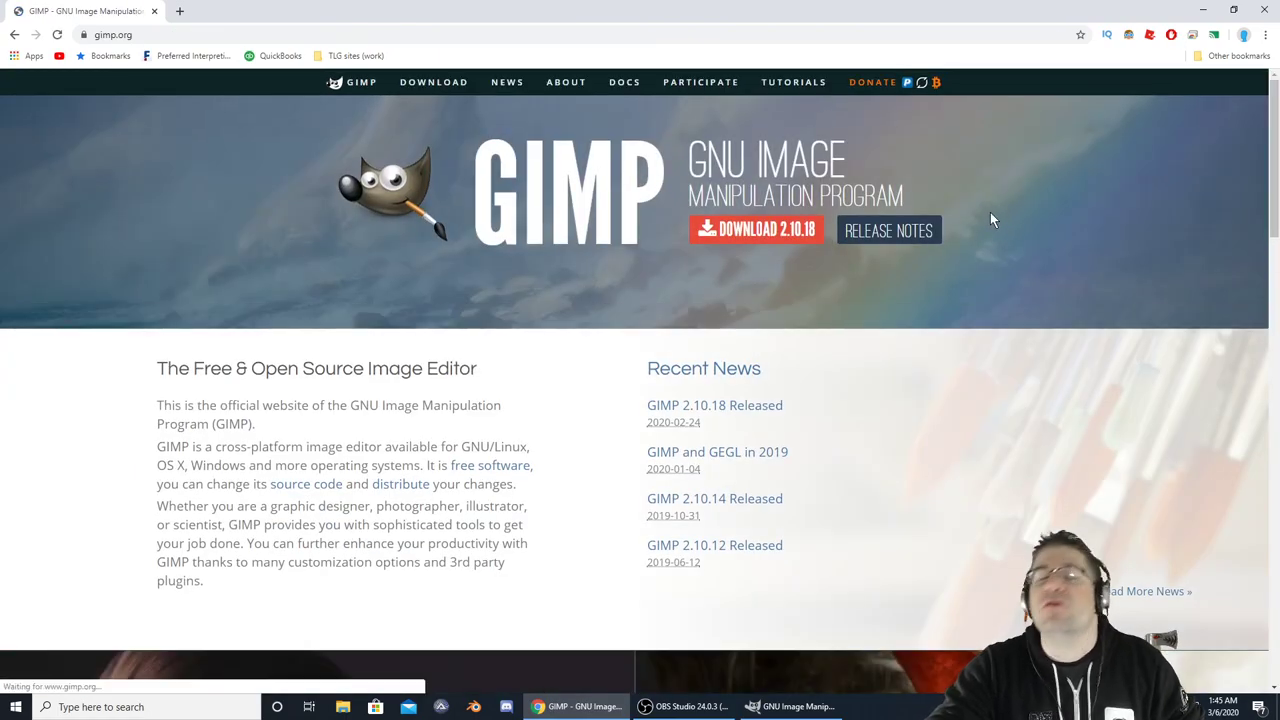
{"action": "left_click", "coordinate": [722, 238]}
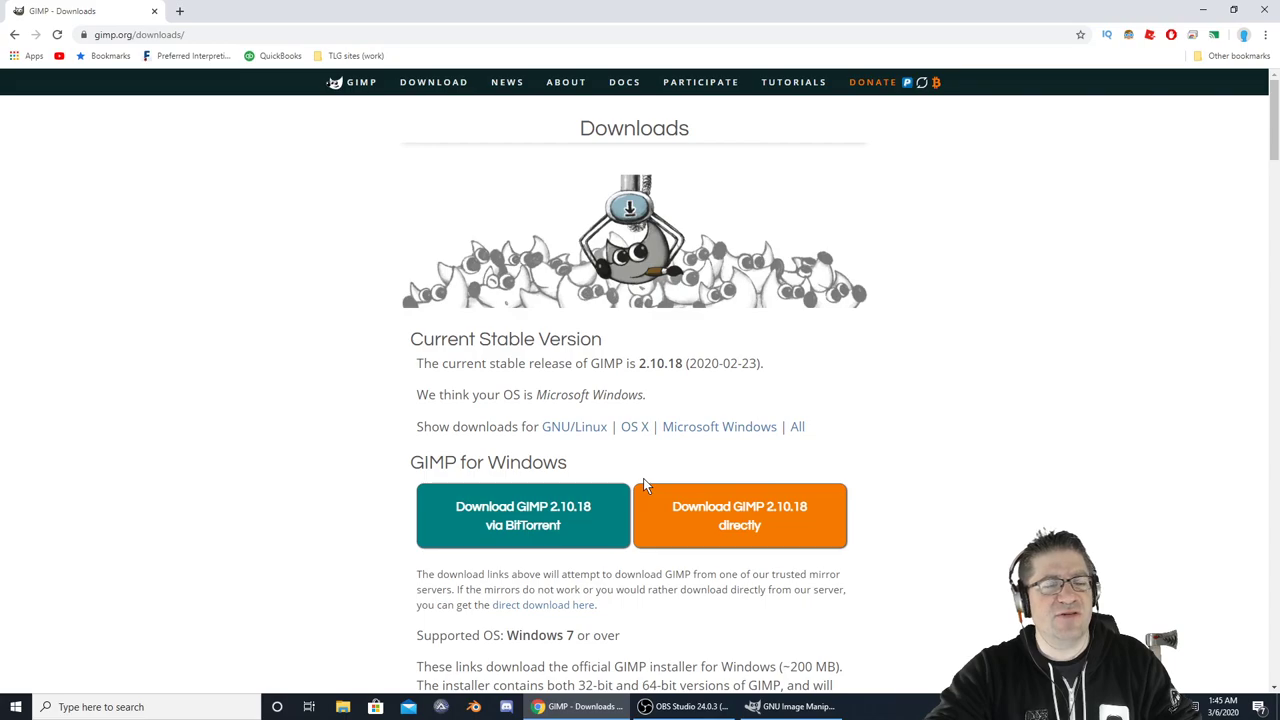
{"action": "left_click", "coordinate": [740, 516]}
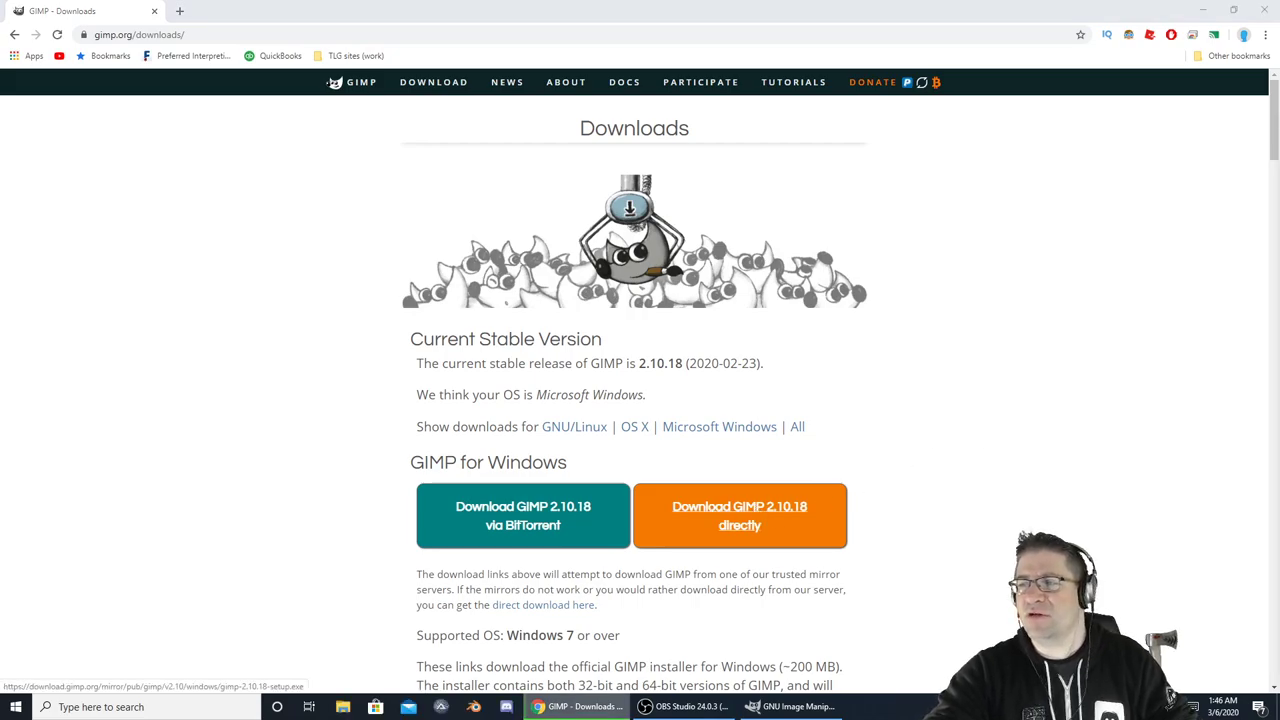
{"action": "left_click_drag", "start_coordinate": [271, 137], "coordinate": [1279, 60]}
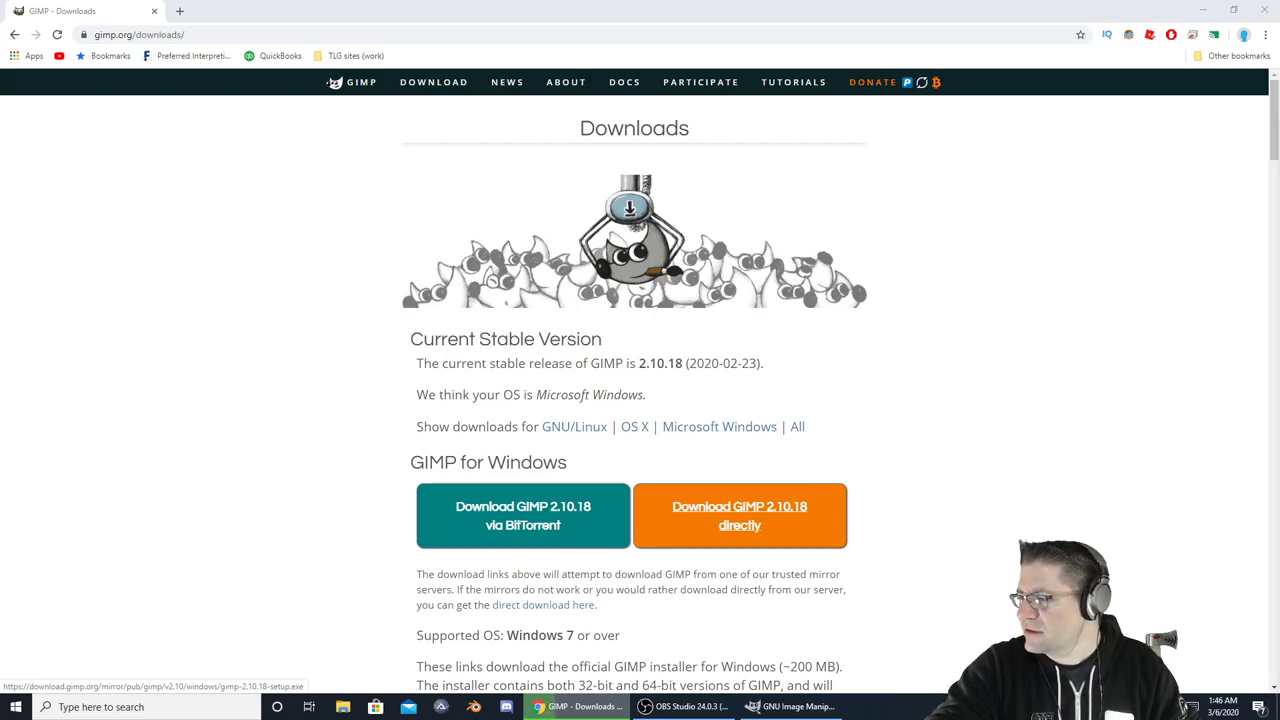
{"action": "key", "text": "Return"}
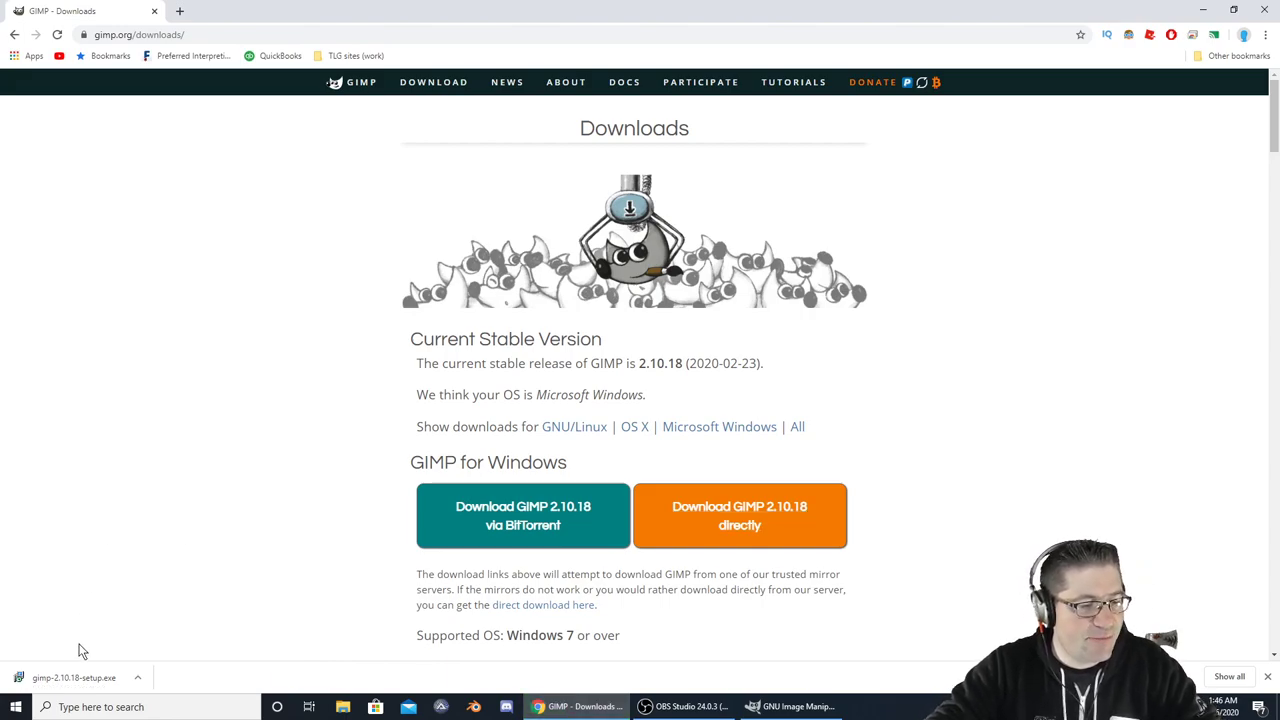
{"action": "left_click", "coordinate": [70, 677]}
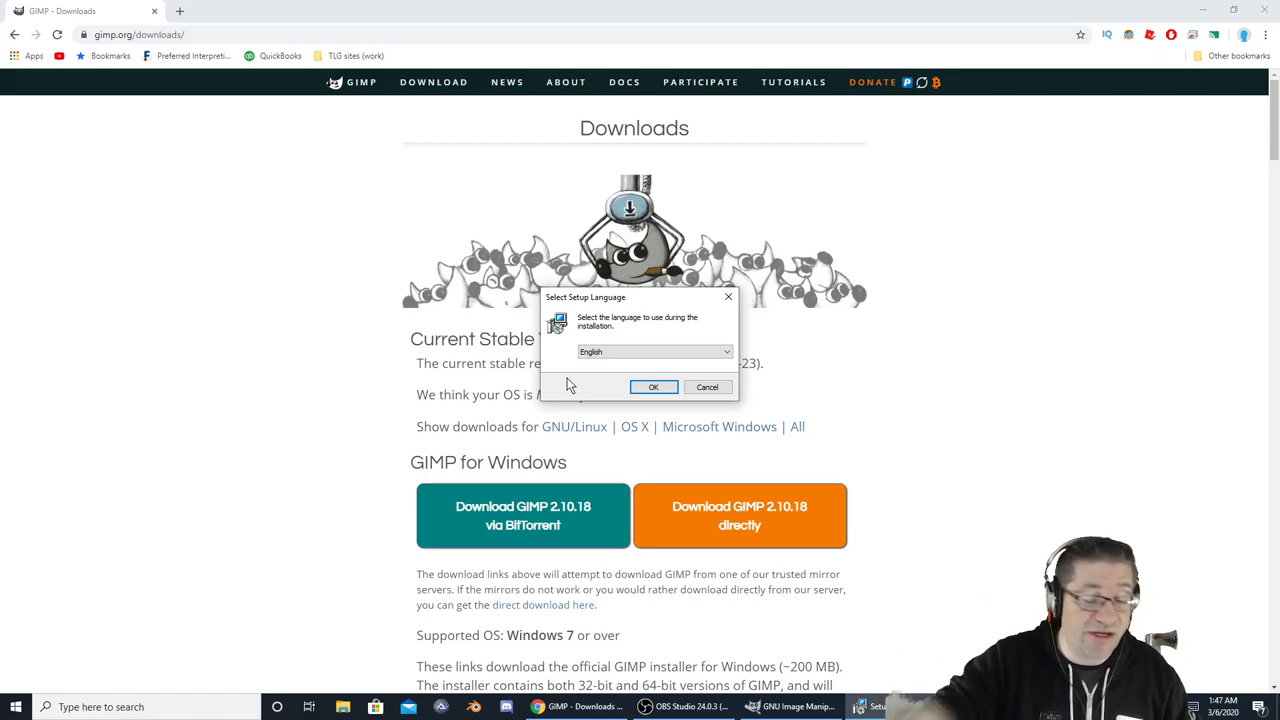
{"action": "left_click", "coordinate": [651, 388]}
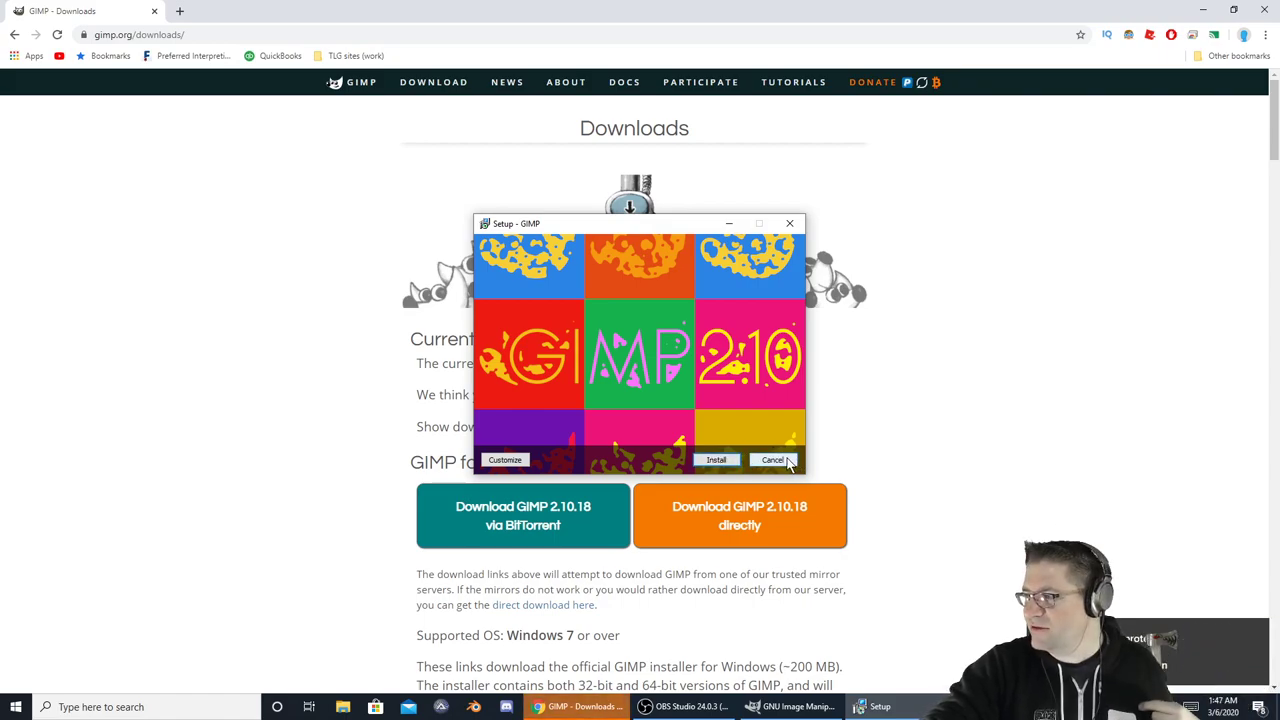
{"action": "left_click", "coordinate": [780, 460]}
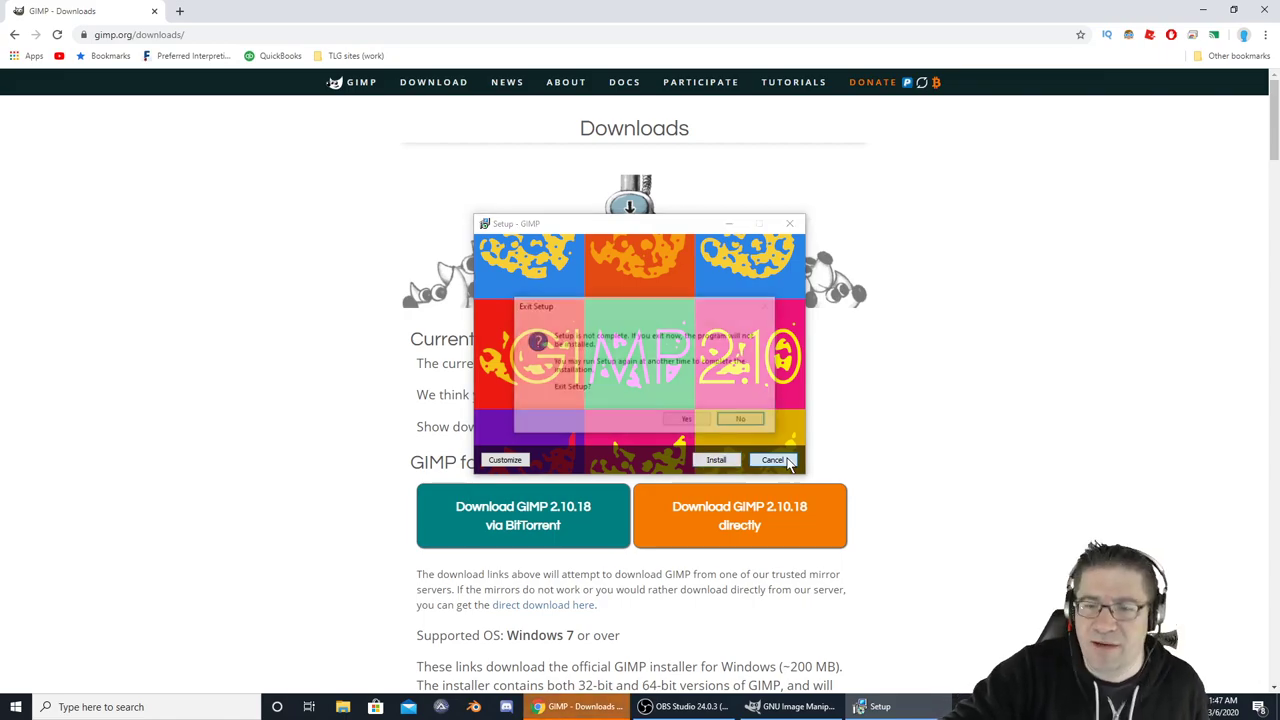
{"action": "left_click", "coordinate": [685, 419]}
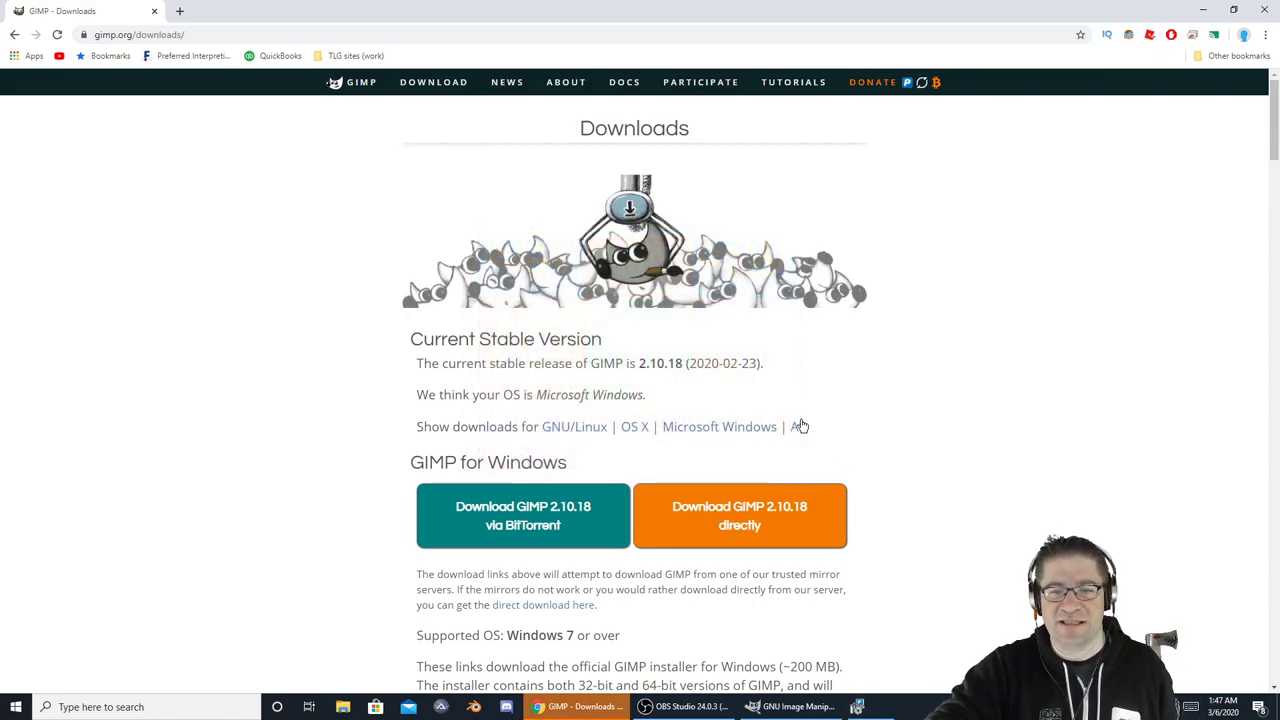
In GIMP, start a new image from File > New and confirm a 1024 × 1024 white canvas
{"action": "left_click", "coordinate": [786, 708]}
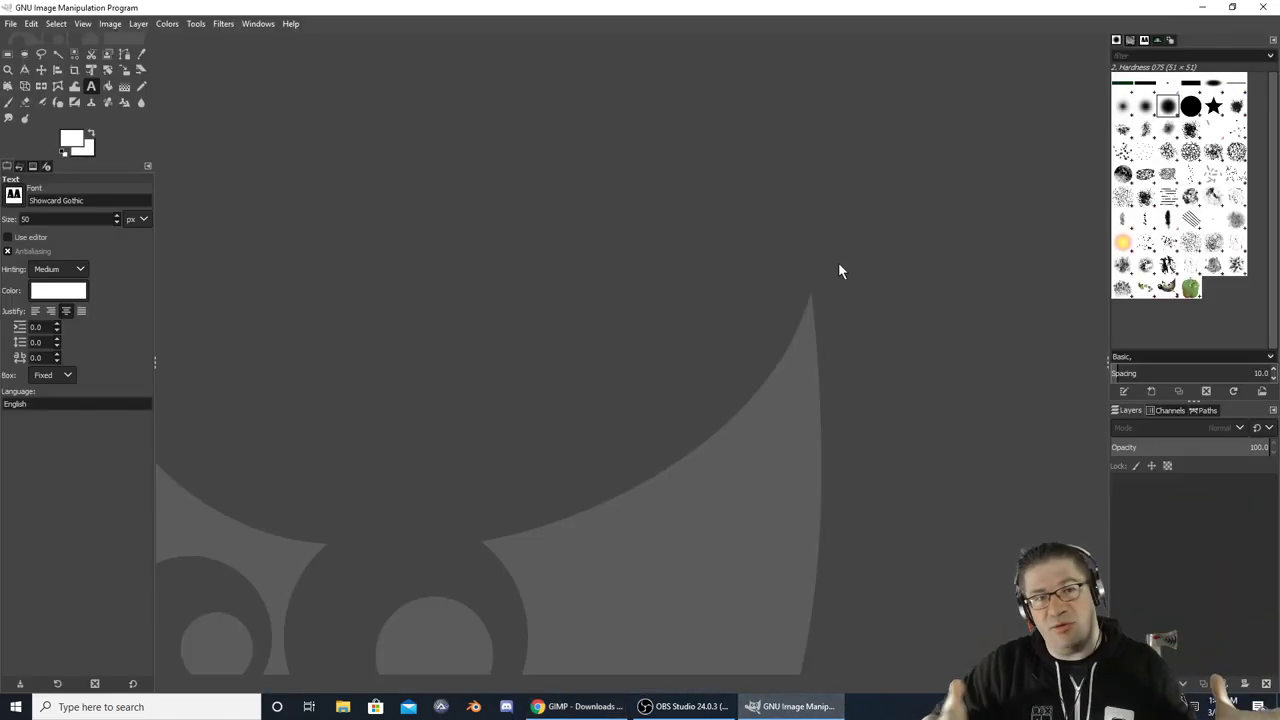
{"action": "left_click", "coordinate": [10, 23]}
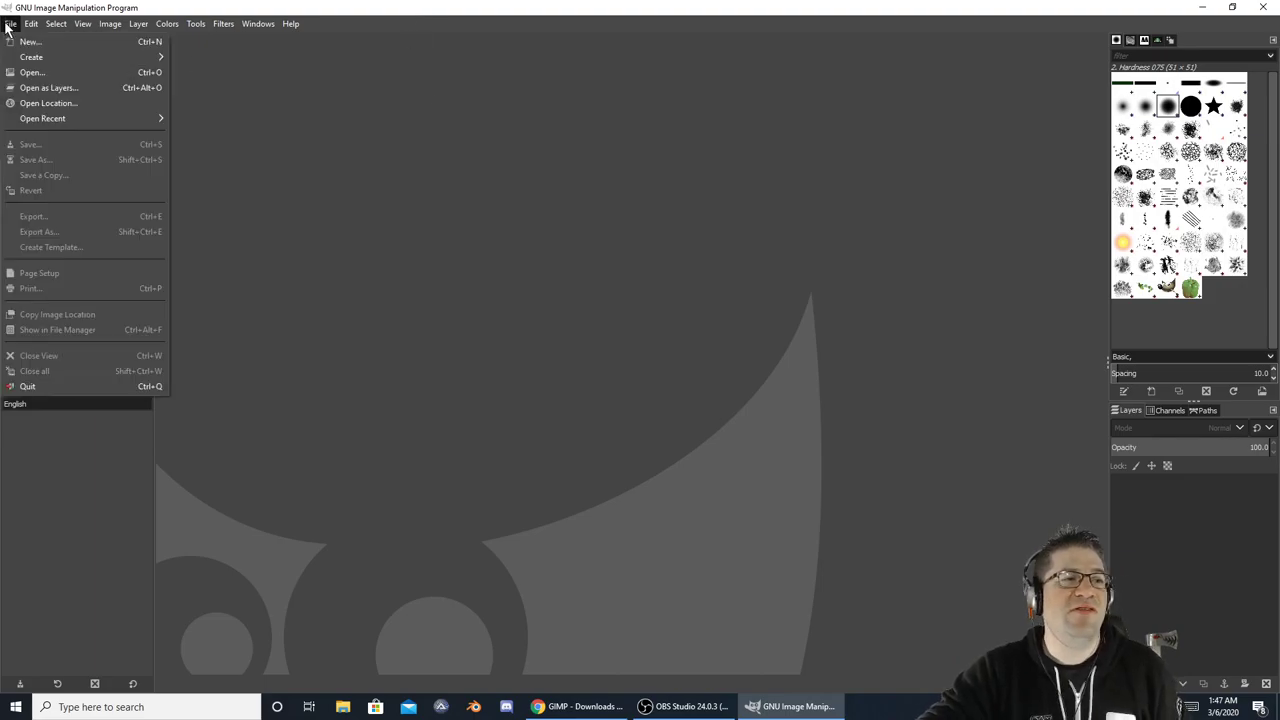
{"action": "left_click", "coordinate": [24, 42]}
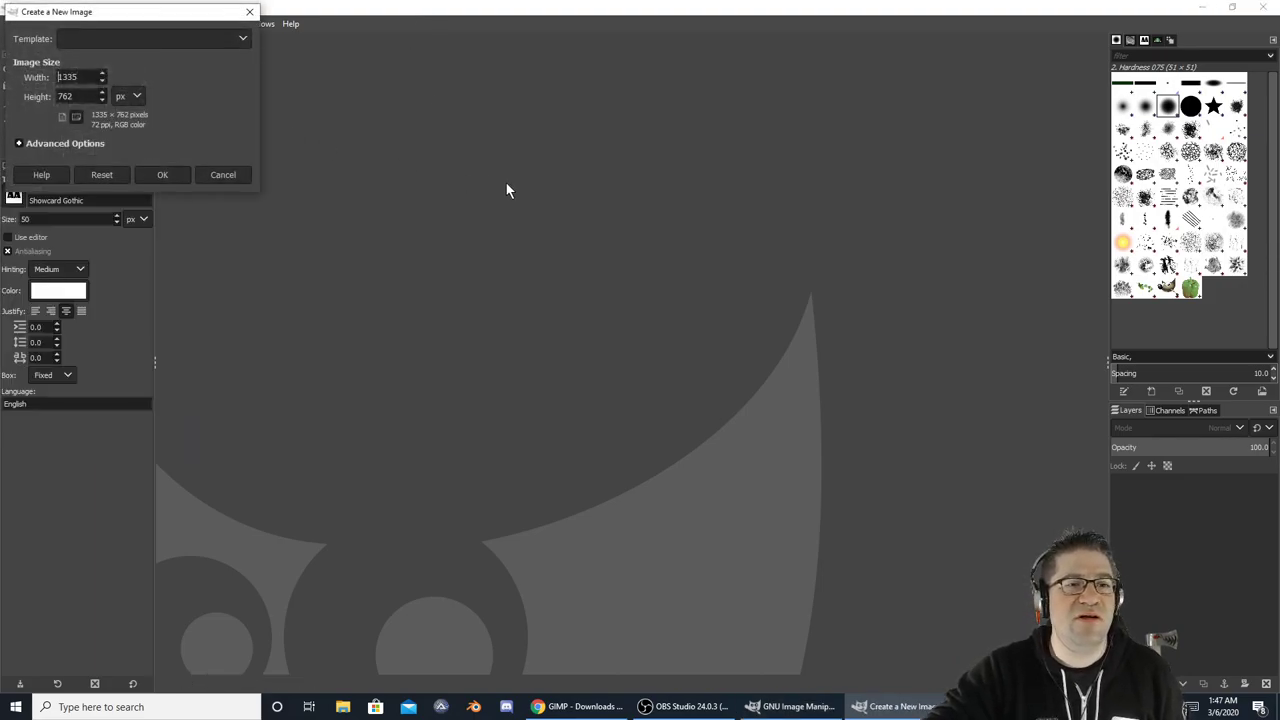
{"action": "left_click", "coordinate": [123, 44]}
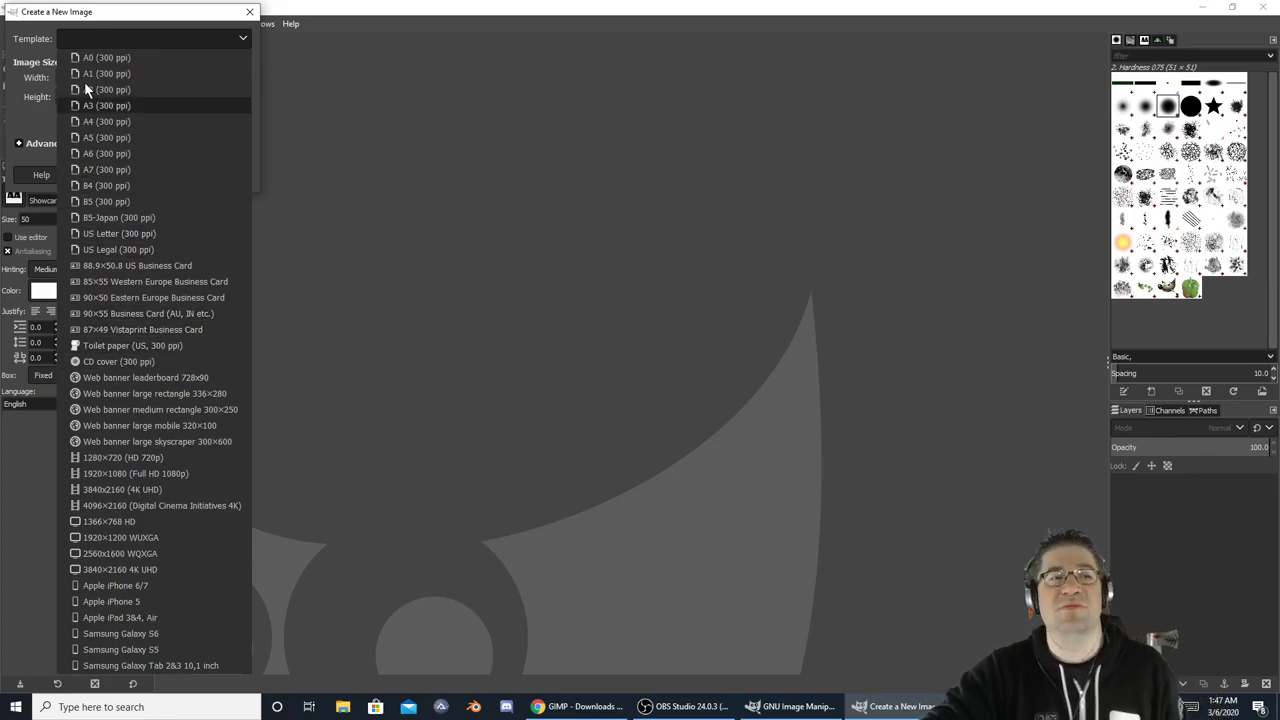
{"action": "left_click", "coordinate": [61, 21]}
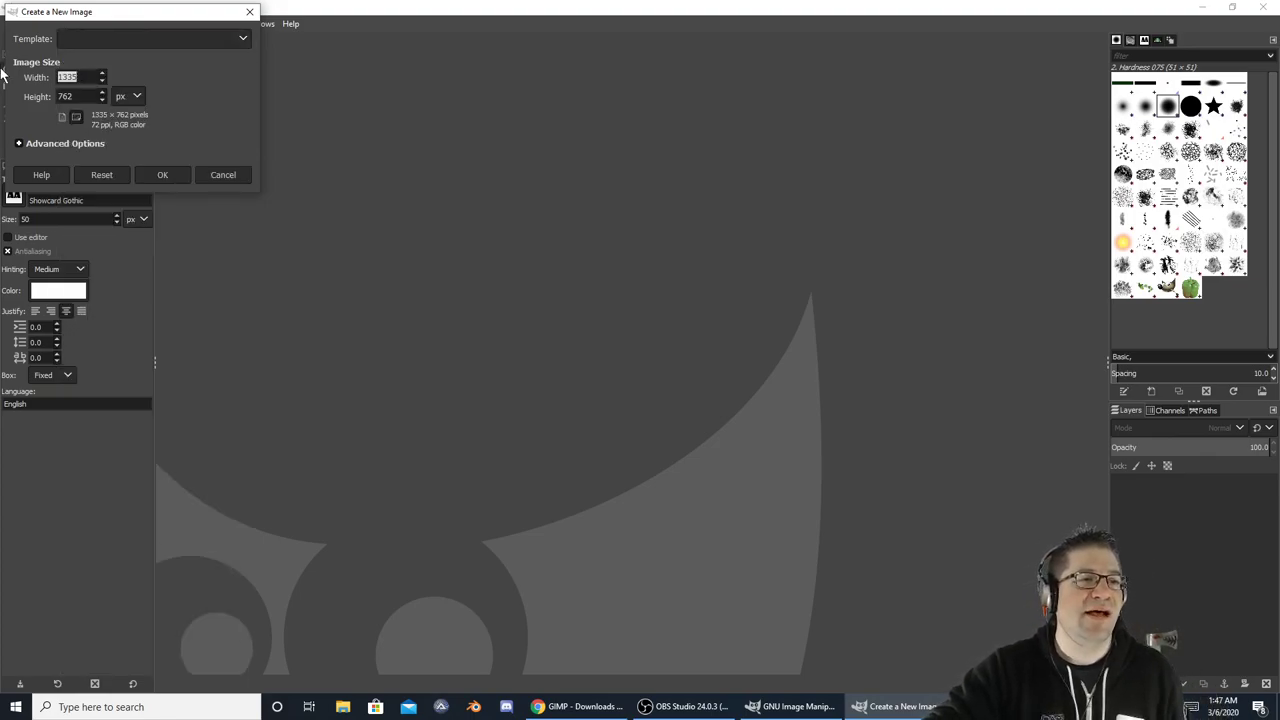
{"action": "type", "text": "1024"}
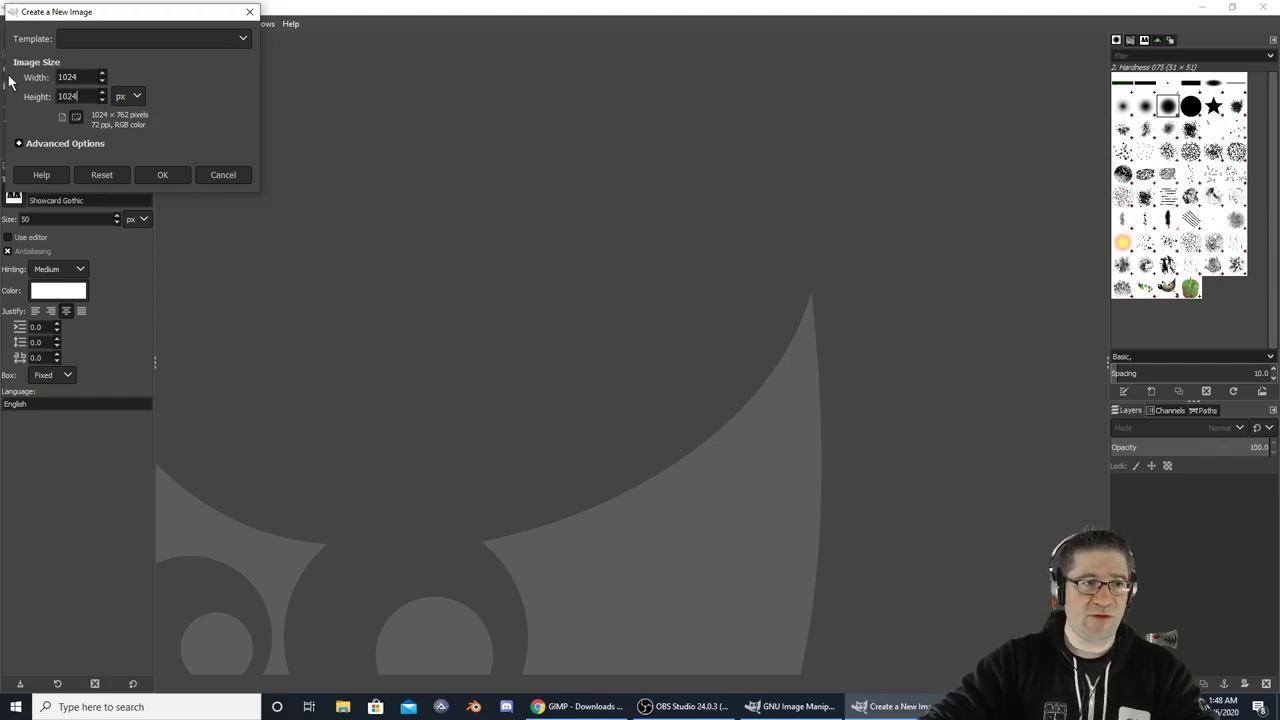
{"action": "key", "text": "Return"}
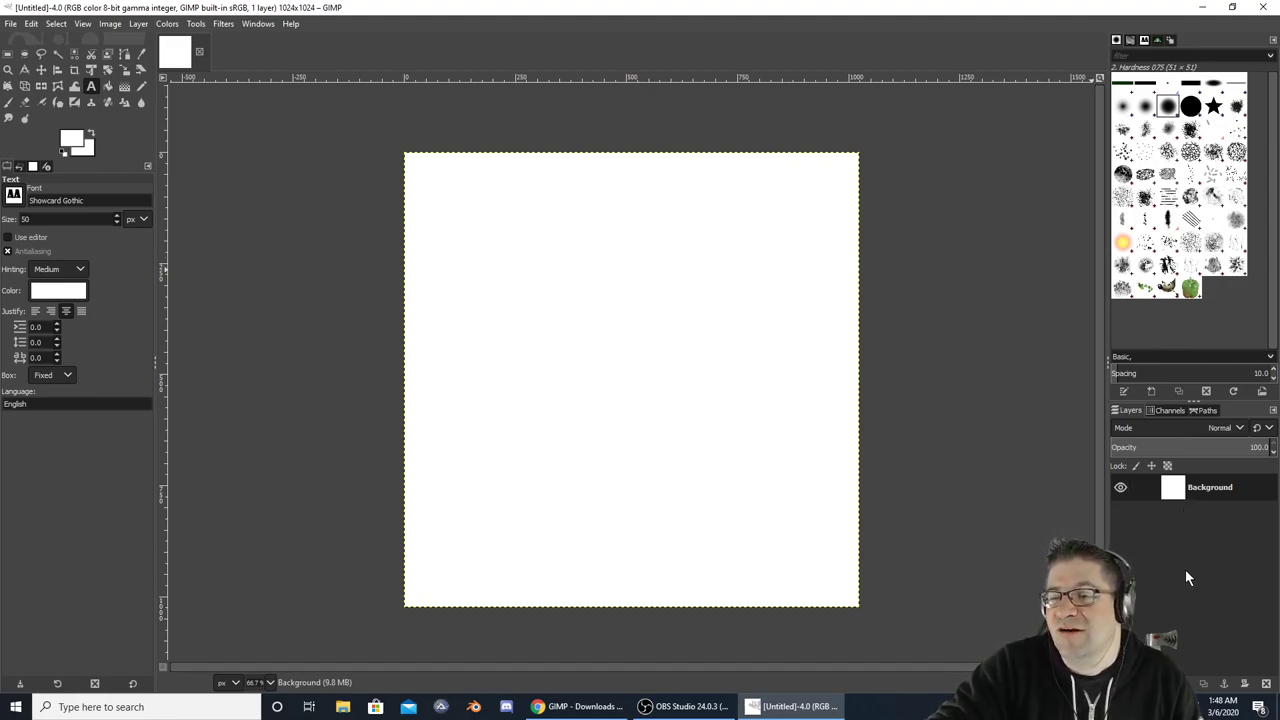
Add an alpha channel to the Background layer and set the Eraser size to 67
{"action": "right_click", "coordinate": [1213, 490]}
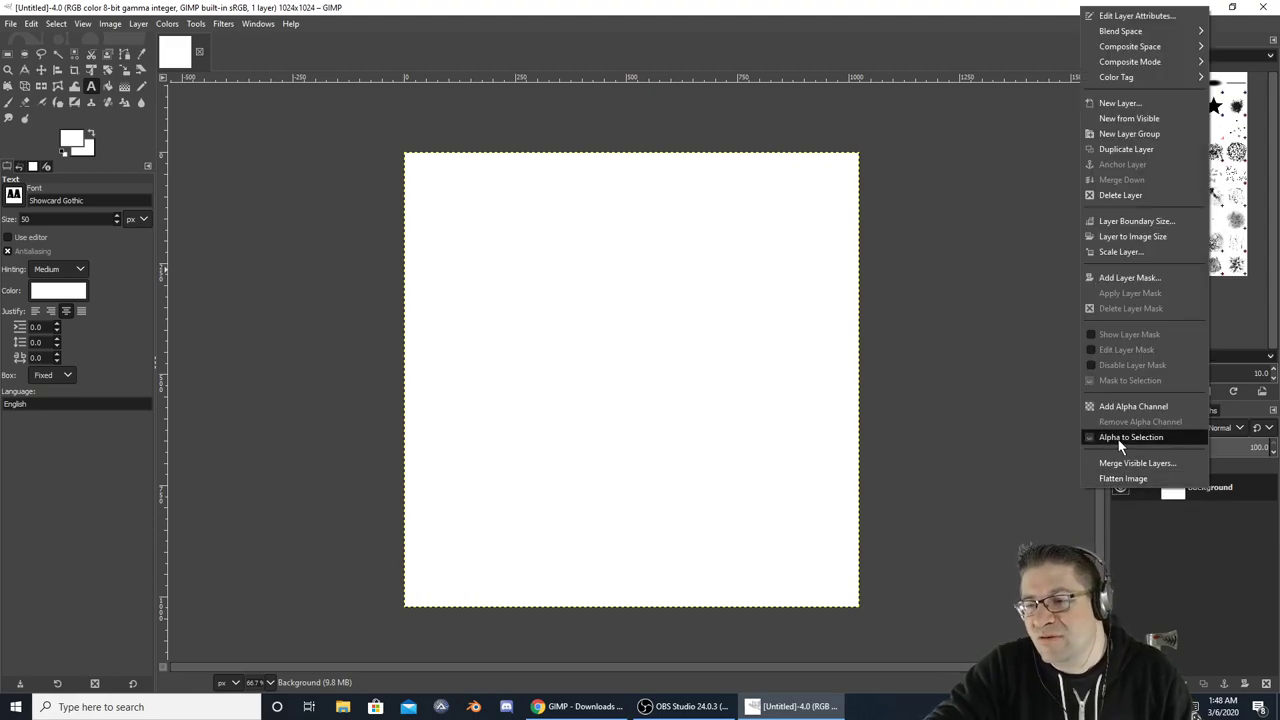
{"action": "left_click", "coordinate": [1118, 408]}
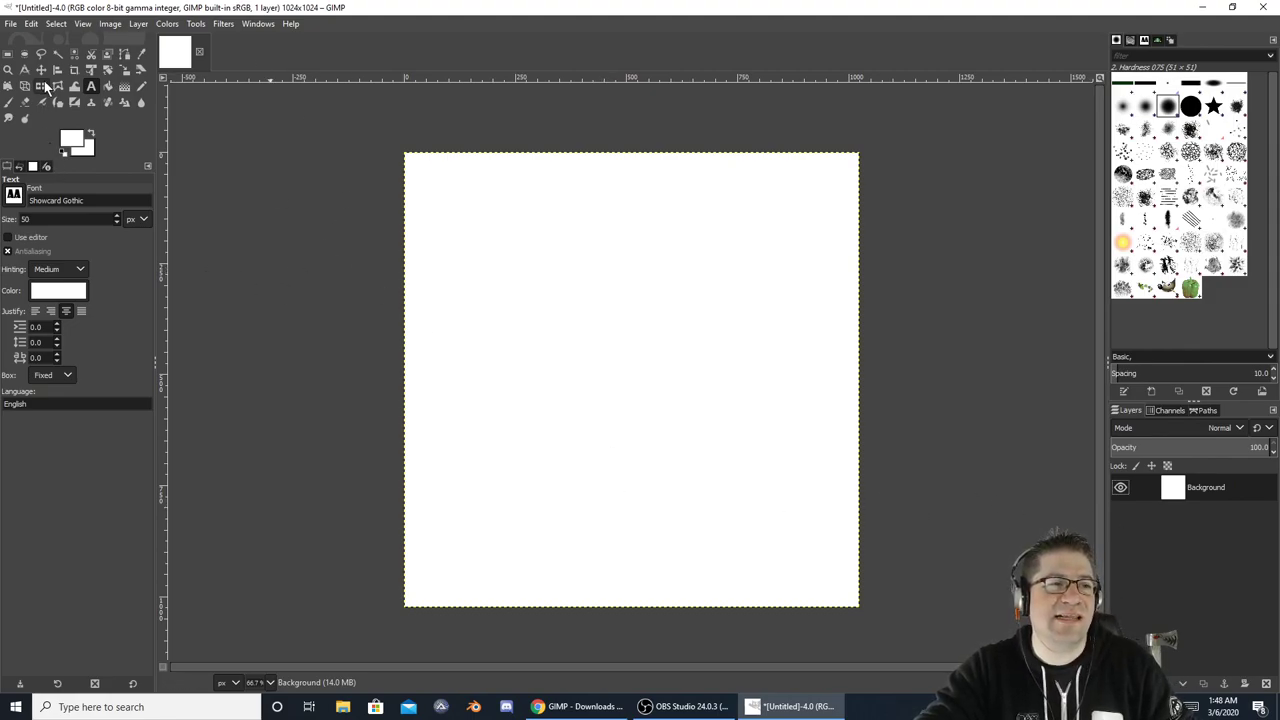
{"action": "left_click", "coordinate": [25, 102]}
{"action": "left_click_drag", "start_coordinate": [489, 287], "coordinate": [521, 324]}
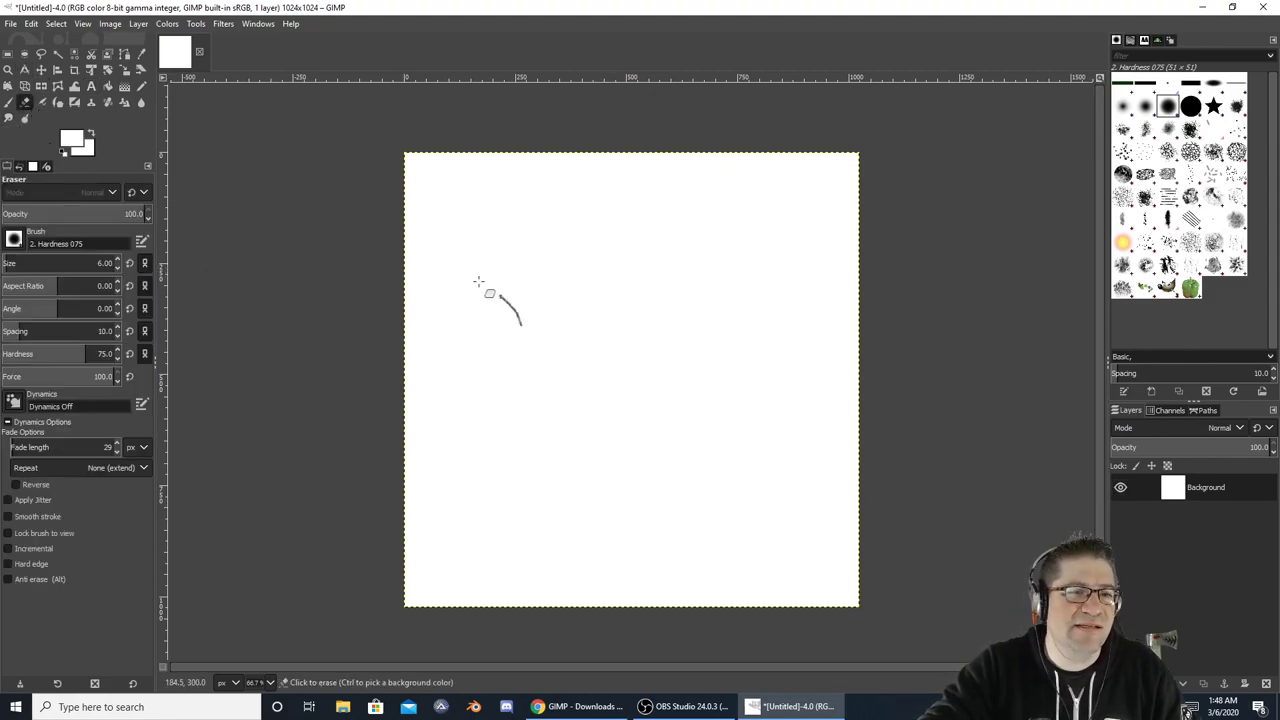
{"action": "mouse_move", "coordinate": [445, 272]}
{"action": "left_mouse_down"}
{"action": "mouse_move", "coordinate": [540, 317]}
{"action": "mouse_move", "coordinate": [557, 363]}
{"action": "mouse_move", "coordinate": [484, 328]}
{"action": "left_mouse_up"}
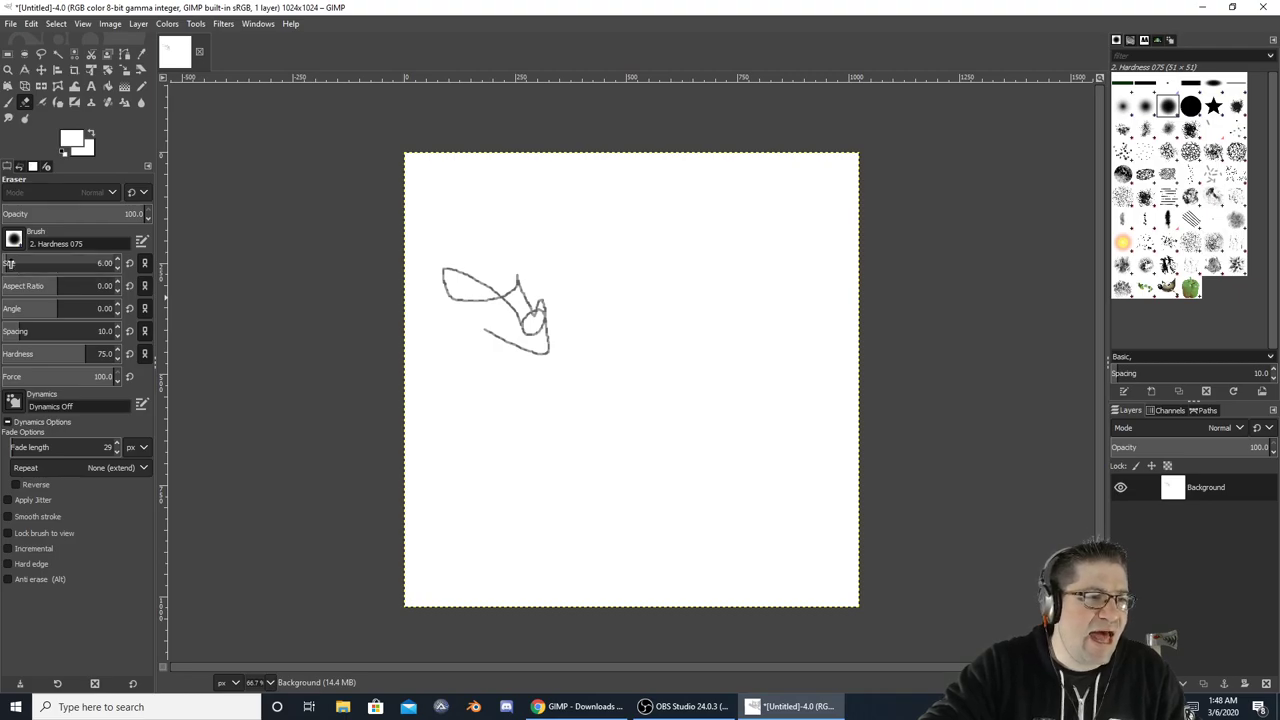
{"action": "left_click_drag", "start_coordinate": [9, 263], "coordinate": [24, 263]}
Erase ragged strips along the top, right, bottom and left edges of the white canvas
{"action": "mouse_move", "coordinate": [498, 307]}
{"action": "left_mouse_down"}
{"action": "mouse_move", "coordinate": [448, 292]}
{"action": "mouse_move", "coordinate": [518, 276]}
{"action": "mouse_move", "coordinate": [537, 317]}
{"action": "mouse_move", "coordinate": [525, 340]}
{"action": "mouse_move", "coordinate": [479, 331]}
{"action": "mouse_move", "coordinate": [545, 366]}
{"action": "left_mouse_up"}
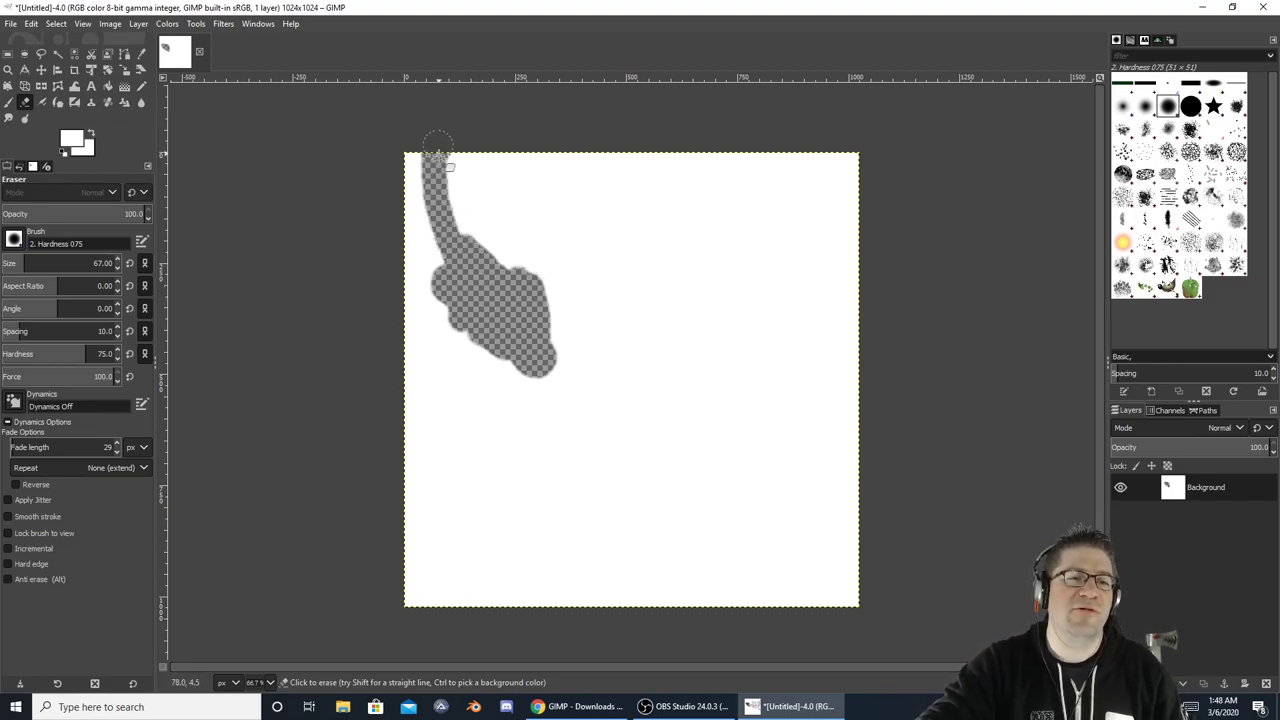
{"action": "mouse_move", "coordinate": [438, 156]}
{"action": "left_mouse_down"}
{"action": "mouse_move", "coordinate": [549, 142]}
{"action": "mouse_move", "coordinate": [474, 156]}
{"action": "mouse_move", "coordinate": [633, 150]}
{"action": "left_mouse_up"}
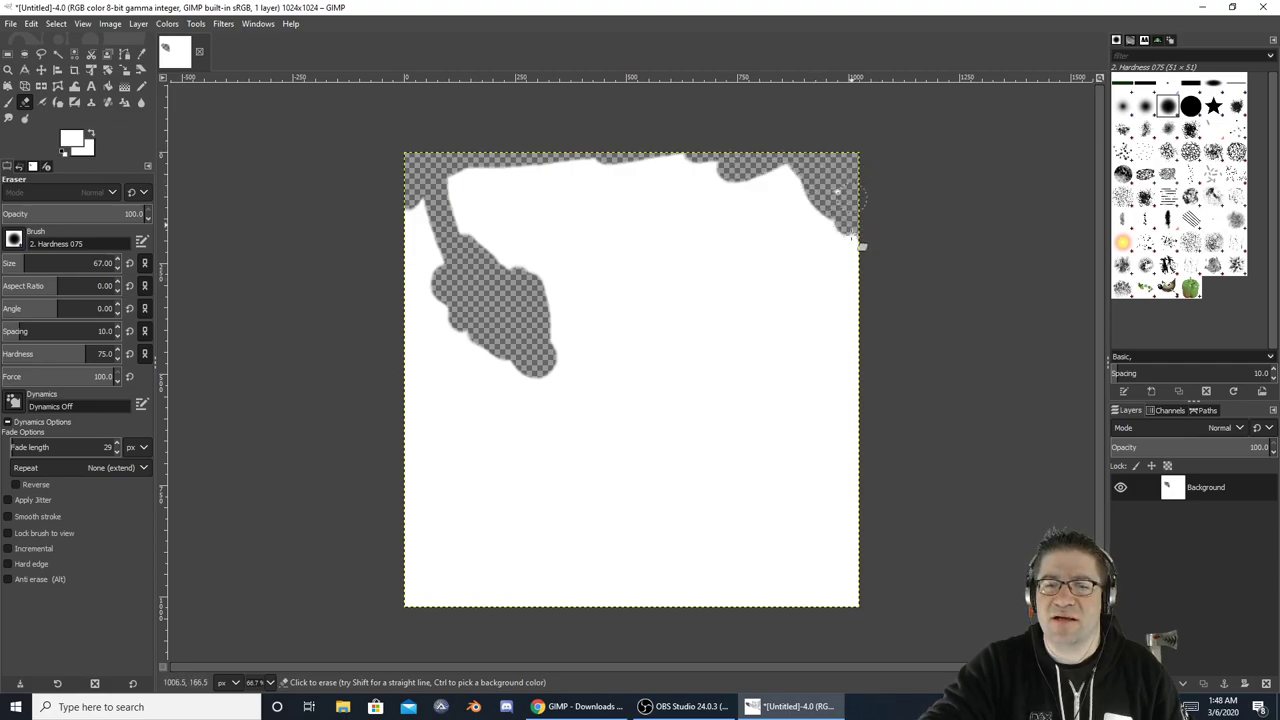
{"action": "mouse_move", "coordinate": [857, 258]}
{"action": "left_mouse_down"}
{"action": "mouse_move", "coordinate": [852, 612]}
{"action": "mouse_move", "coordinate": [403, 588]}
{"action": "left_mouse_up"}
{"action": "mouse_move", "coordinate": [845, 568]}
{"action": "left_mouse_down"}
{"action": "mouse_move", "coordinate": [840, 584]}
{"action": "mouse_move", "coordinate": [672, 590]}
{"action": "mouse_move", "coordinate": [452, 570]}
{"action": "left_mouse_up"}
{"action": "mouse_move", "coordinate": [405, 522]}
{"action": "left_mouse_down"}
{"action": "mouse_move", "coordinate": [398, 260]}
{"action": "mouse_move", "coordinate": [410, 203]}
{"action": "mouse_move", "coordinate": [430, 298]}
{"action": "mouse_move", "coordinate": [407, 262]}
{"action": "mouse_move", "coordinate": [441, 242]}
{"action": "mouse_move", "coordinate": [419, 316]}
{"action": "mouse_move", "coordinate": [427, 257]}
{"action": "mouse_move", "coordinate": [475, 158]}
{"action": "mouse_move", "coordinate": [435, 214]}
{"action": "mouse_move", "coordinate": [487, 212]}
{"action": "mouse_move", "coordinate": [470, 181]}
{"action": "left_mouse_up"}
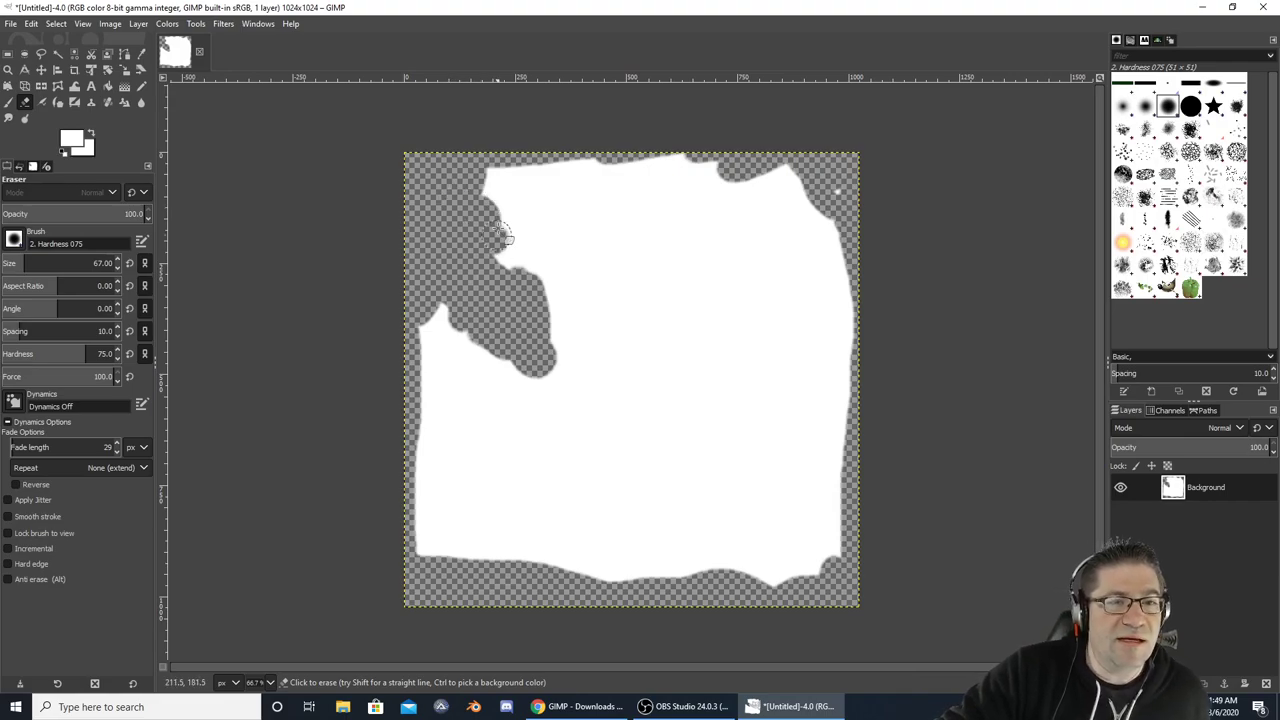
{"action": "mouse_move", "coordinate": [517, 186]}
{"action": "left_mouse_down"}
{"action": "mouse_move", "coordinate": [607, 170]}
{"action": "mouse_move", "coordinate": [517, 170]}
{"action": "mouse_move", "coordinate": [567, 165]}
{"action": "mouse_move", "coordinate": [668, 172]}
{"action": "mouse_move", "coordinate": [635, 161]}
{"action": "mouse_move", "coordinate": [670, 164]}
{"action": "mouse_move", "coordinate": [710, 195]}
{"action": "left_mouse_up"}
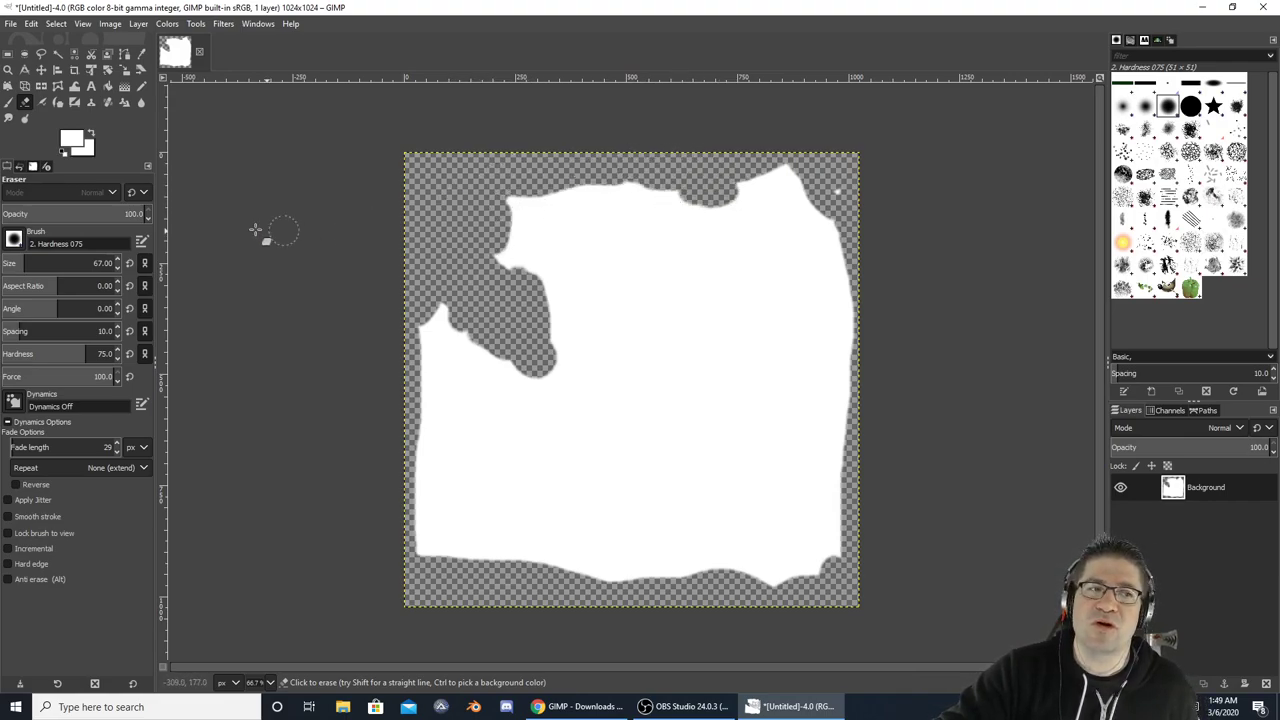
Switch to the Paintbrush and paint a black test stroke across the white shape
{"action": "left_click", "coordinate": [8, 102]}
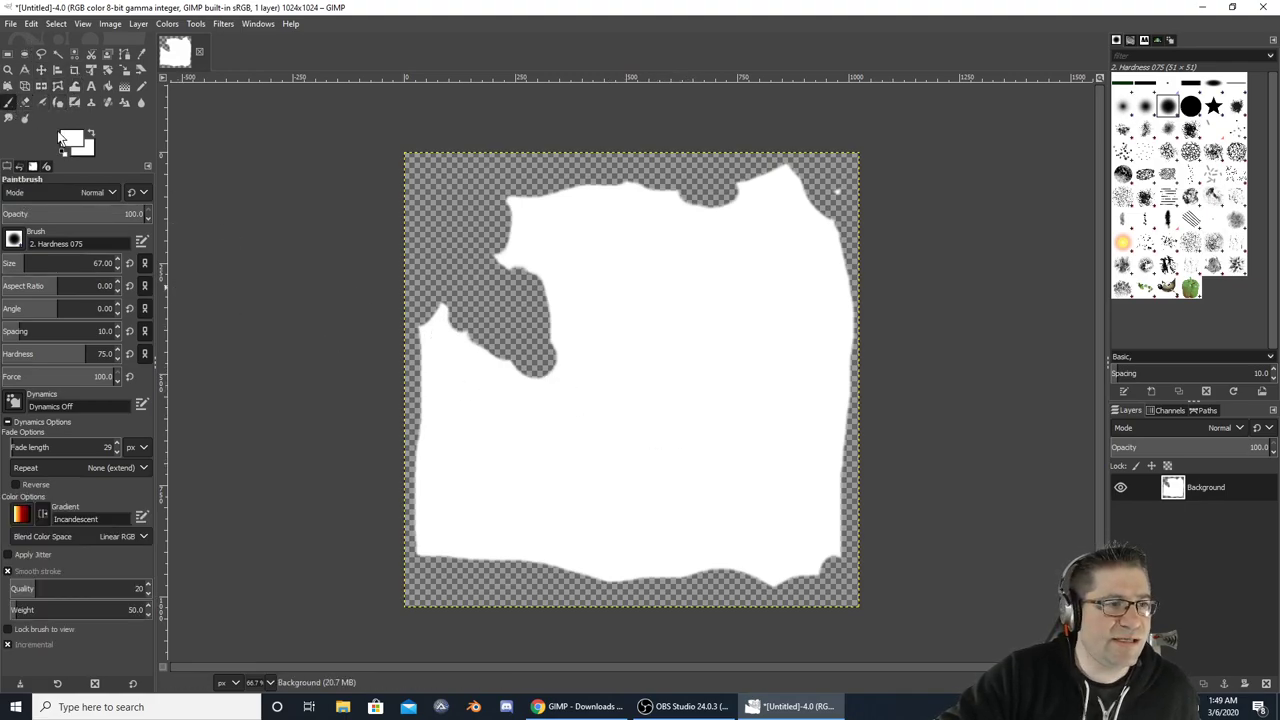
{"action": "left_click", "coordinate": [72, 141]}
{"action": "left_click", "coordinate": [262, 64]}
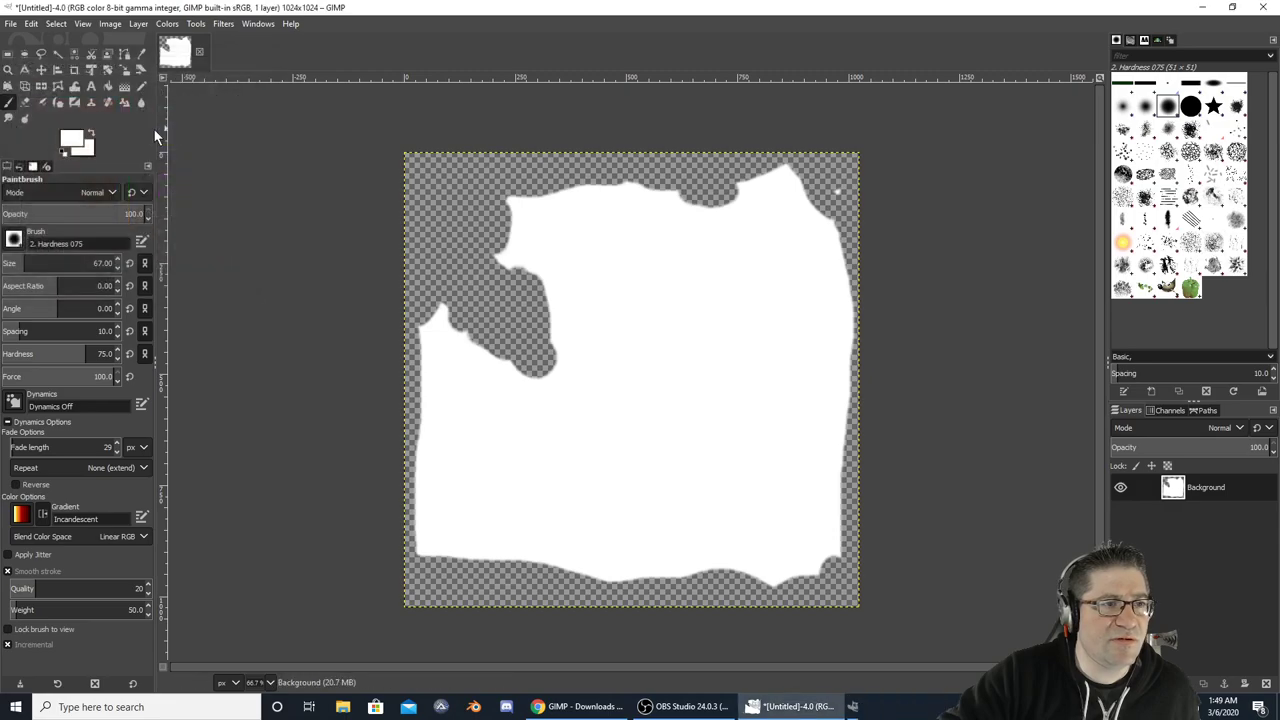
{"action": "mouse_move", "coordinate": [590, 252]}
{"action": "left_mouse_down"}
{"action": "mouse_move", "coordinate": [679, 308]}
{"action": "mouse_move", "coordinate": [690, 366]}
{"action": "mouse_move", "coordinate": [733, 399]}
{"action": "mouse_move", "coordinate": [700, 450]}
{"action": "left_mouse_up"}
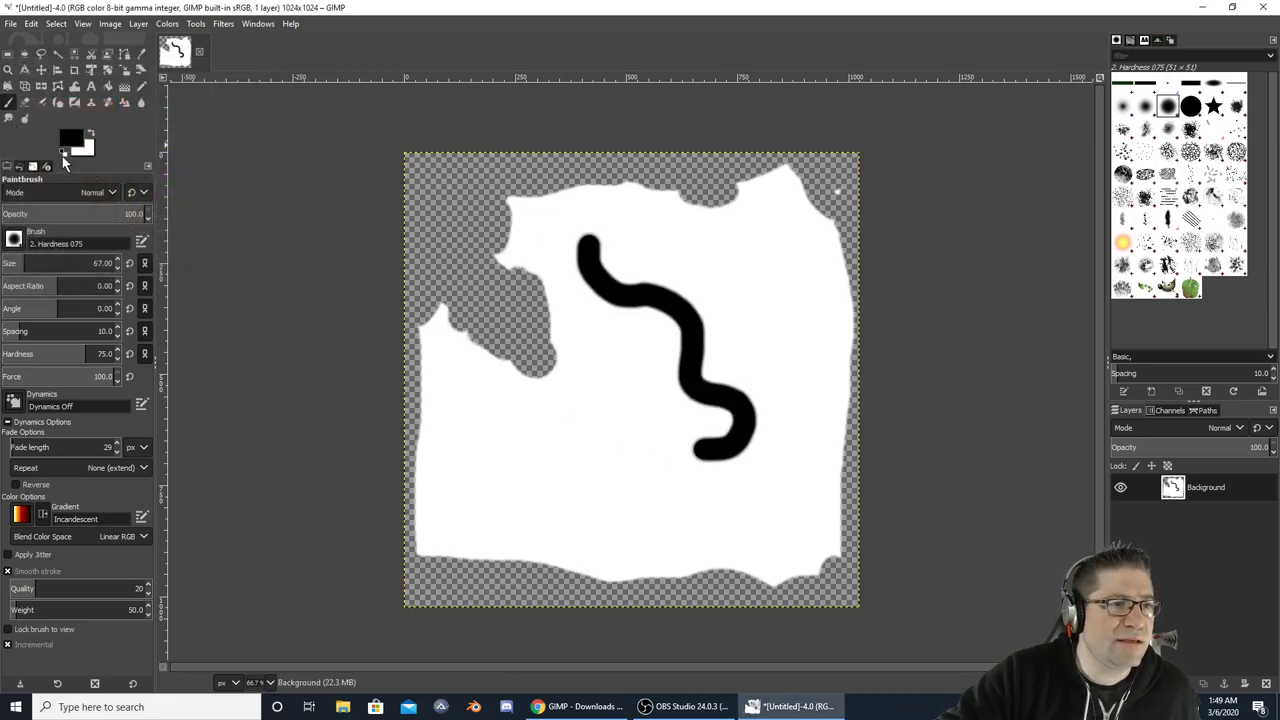
Change the foreground colour to red and paint a red stroke
{"action": "left_click", "coordinate": [66, 150]}
{"action": "left_click_drag", "start_coordinate": [100, 123], "coordinate": [128, 77]}
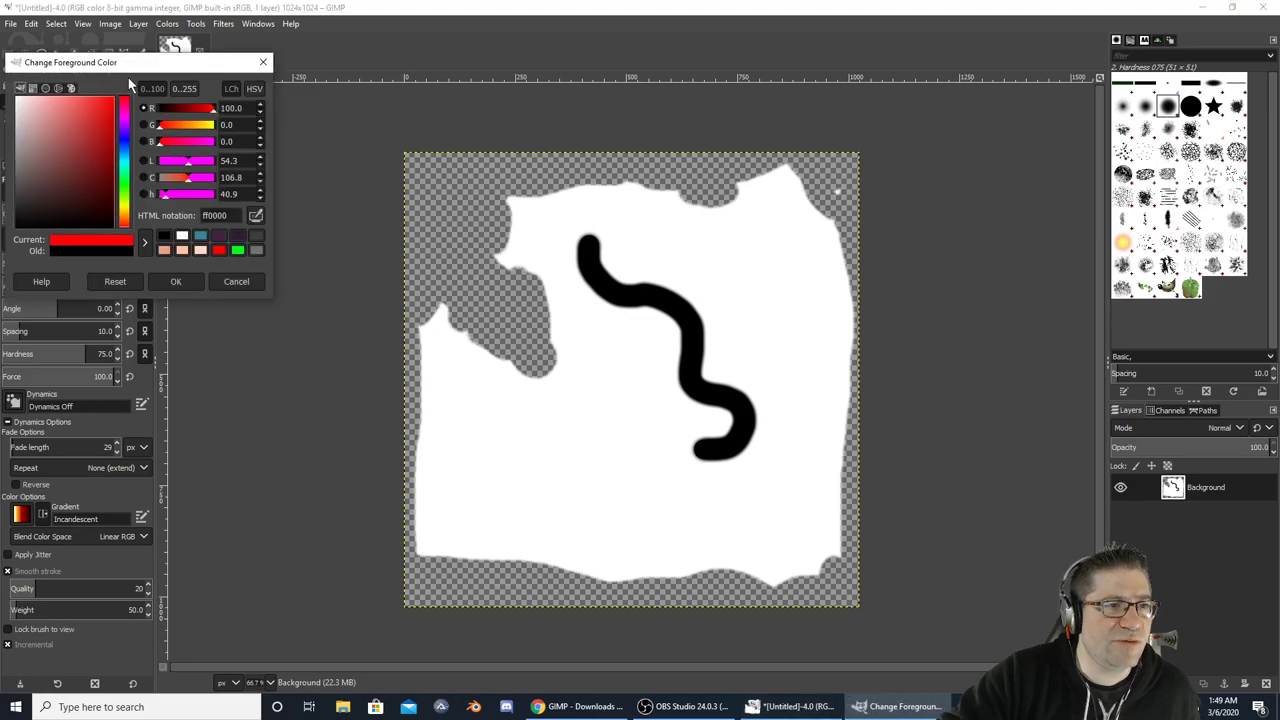
{"action": "mouse_move", "coordinate": [575, 370]}
{"action": "left_mouse_down"}
{"action": "mouse_move", "coordinate": [549, 453]}
{"action": "mouse_move", "coordinate": [663, 527]}
{"action": "left_mouse_up"}
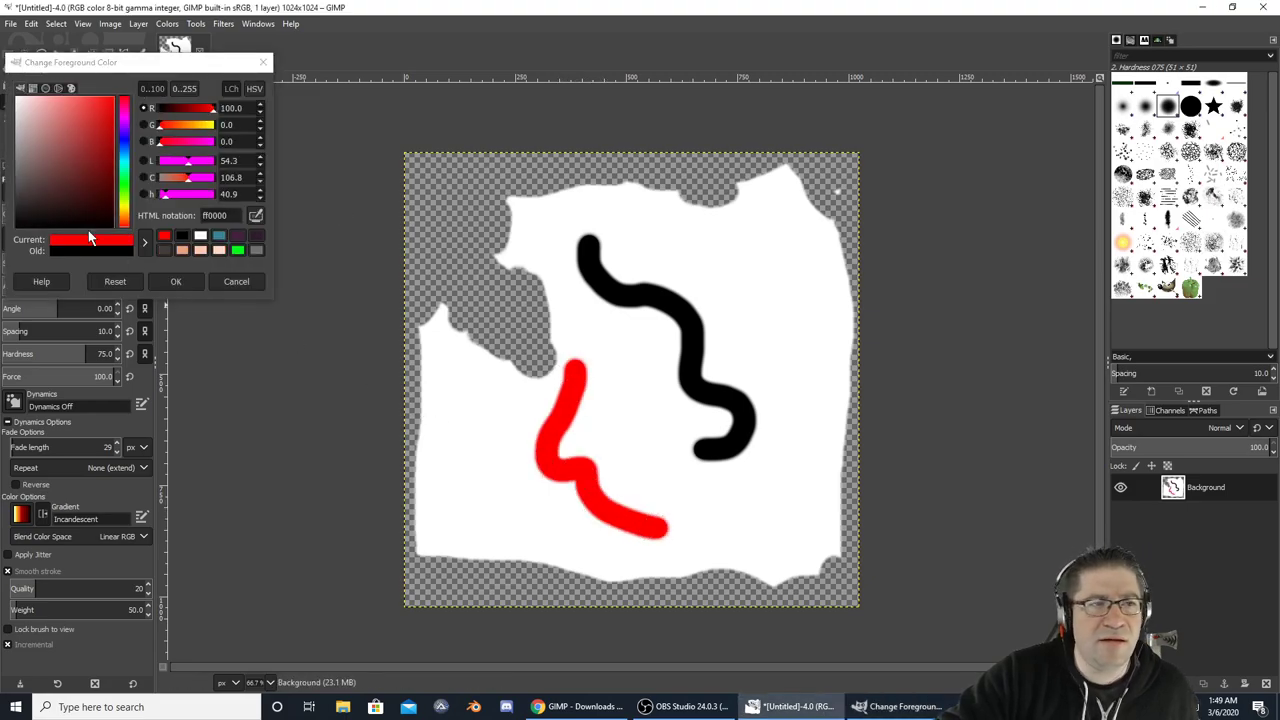
Set the foreground colour to bright blue and paint a blue stroke down the right side
{"action": "left_click", "coordinate": [100, 148]}
{"action": "left_click", "coordinate": [125, 151]}
{"action": "left_click", "coordinate": [125, 141]}
{"action": "left_click", "coordinate": [112, 97]}
{"action": "mouse_move", "coordinate": [762, 262]}
{"action": "left_mouse_down"}
{"action": "mouse_move", "coordinate": [803, 340]}
{"action": "mouse_move", "coordinate": [795, 475]}
{"action": "mouse_move", "coordinate": [766, 494]}
{"action": "left_mouse_up"}
{"action": "left_click", "coordinate": [166, 287]}
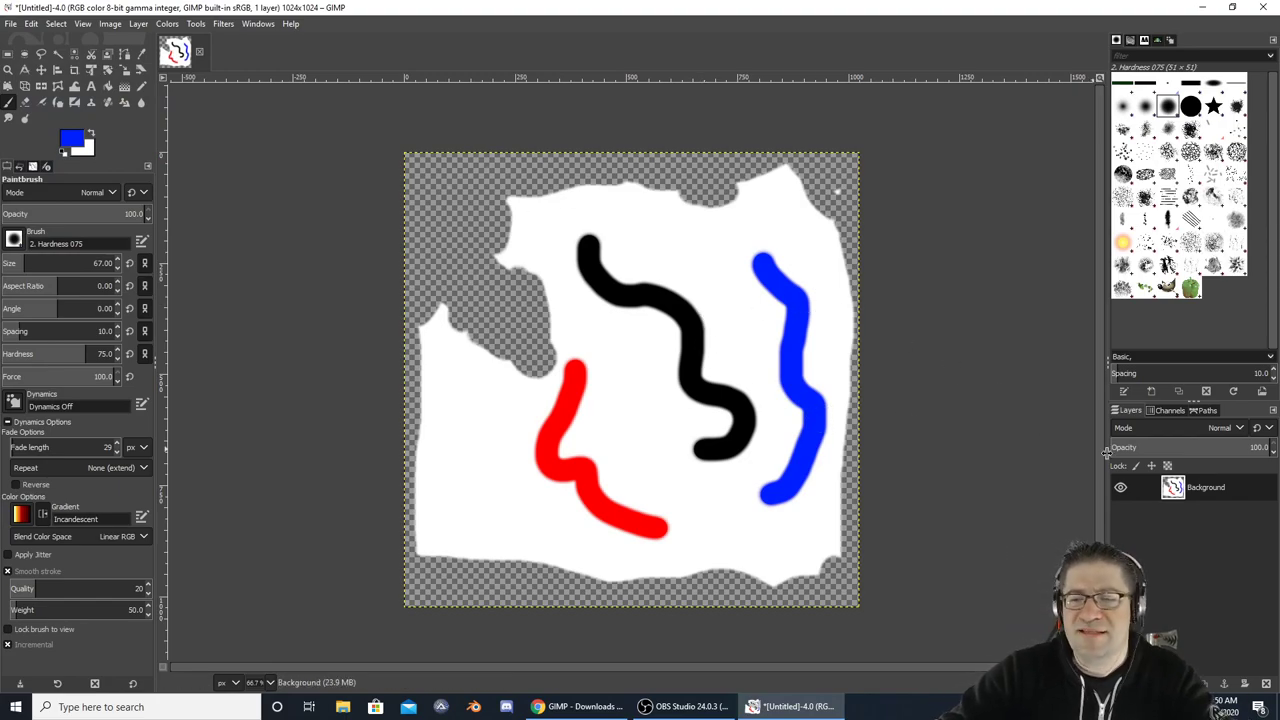
Add a new transparent layer and paint a long looping blue stroke on it
{"action": "right_click", "coordinate": [1200, 487]}
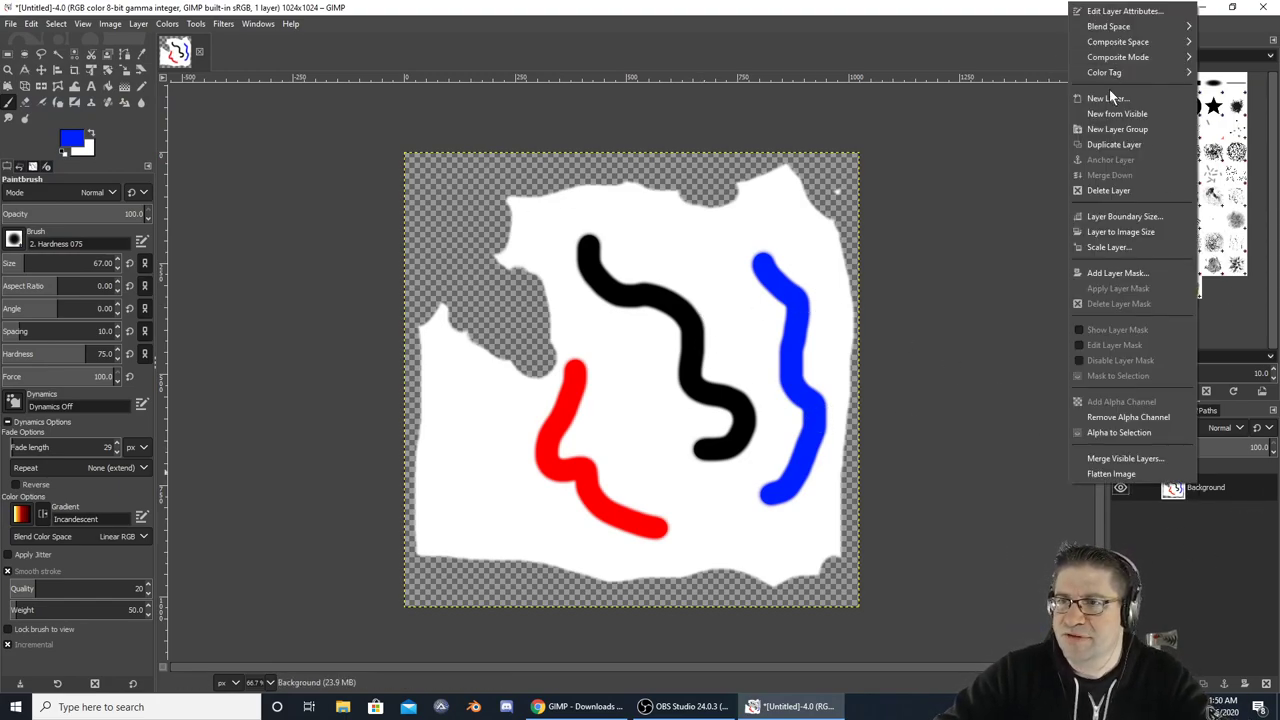
{"action": "left_click", "coordinate": [1108, 96]}
{"action": "left_click", "coordinate": [1181, 343]}
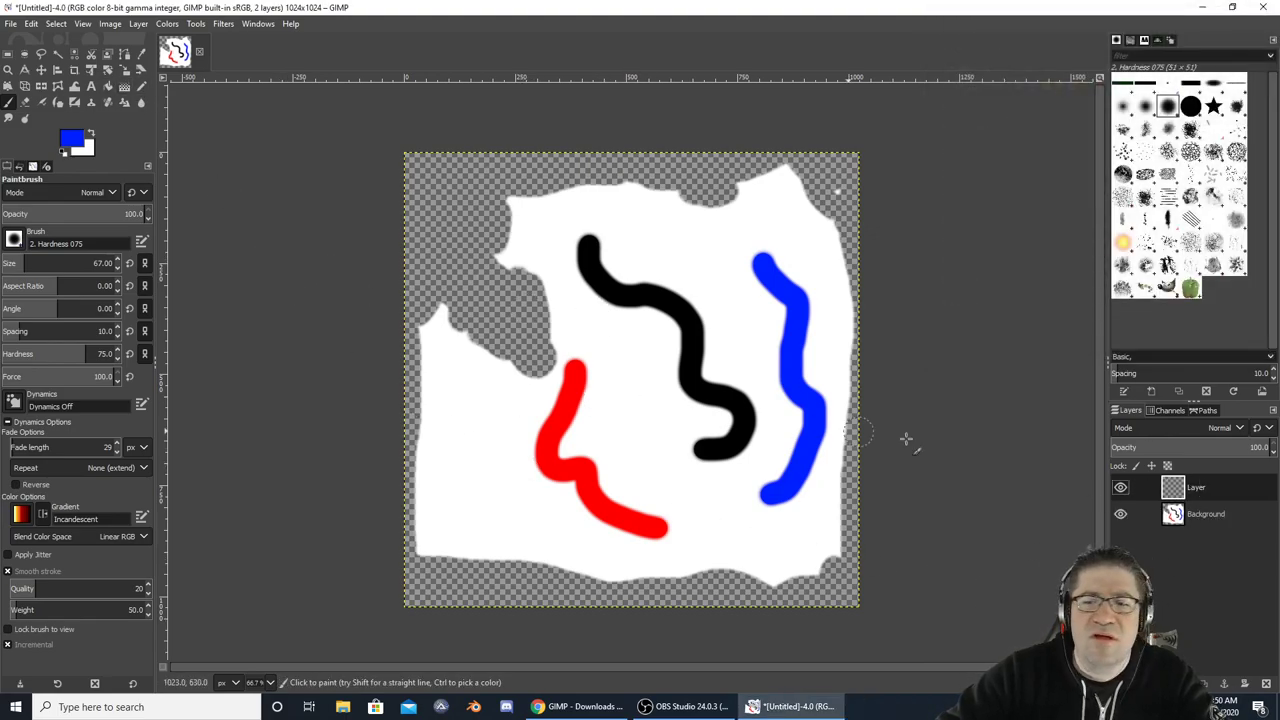
{"action": "mouse_move", "coordinate": [508, 408]}
{"action": "left_mouse_down"}
{"action": "mouse_move", "coordinate": [692, 435]}
{"action": "mouse_move", "coordinate": [773, 347]}
{"action": "mouse_move", "coordinate": [578, 268]}
{"action": "mouse_move", "coordinate": [711, 300]}
{"action": "mouse_move", "coordinate": [628, 352]}
{"action": "left_mouse_up"}
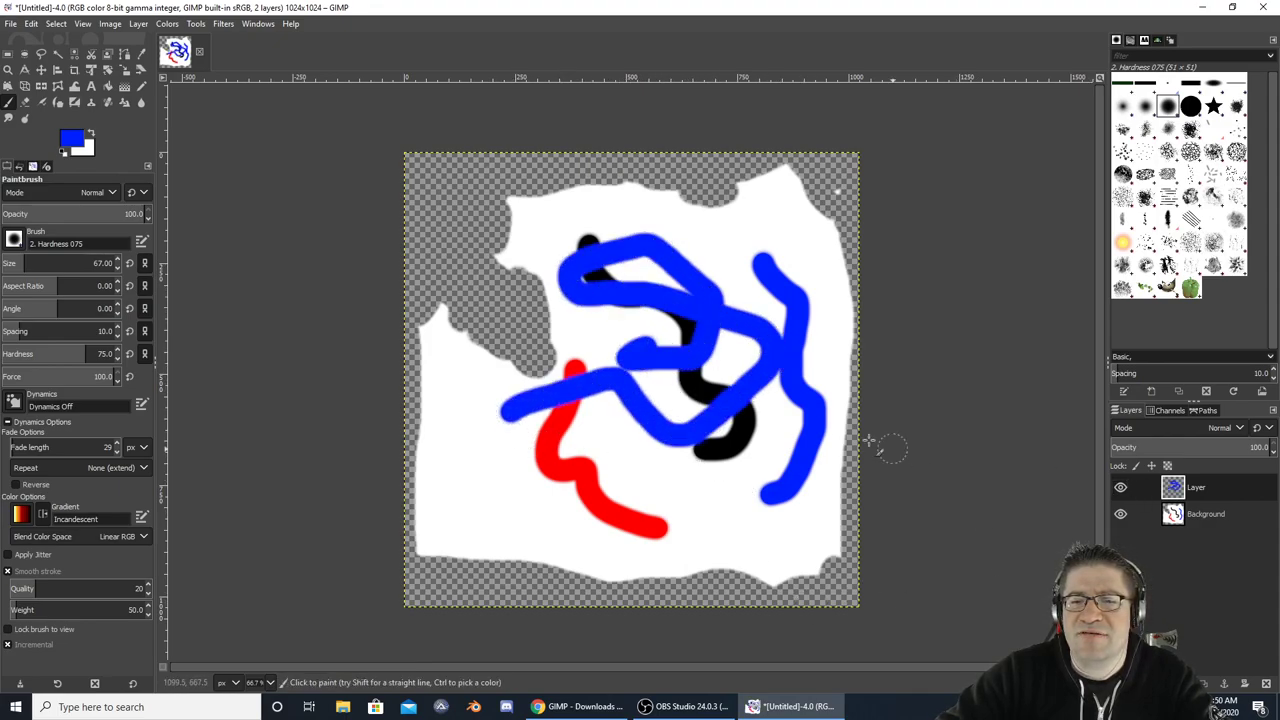
Toggle the blue-stroke layer's visibility on and off to compare, leaving it shown
{"action": "left_click", "coordinate": [1118, 485]}
{"action": "left_click", "coordinate": [1118, 485]}
{"action": "left_click", "coordinate": [1118, 485]}
{"action": "left_click", "coordinate": [1118, 485]}
{"action": "left_click", "coordinate": [1118, 485]}
{"action": "left_click", "coordinate": [1118, 485]}
{"action": "left_click", "coordinate": [1118, 485]}
{"action": "left_click", "coordinate": [1118, 485]}
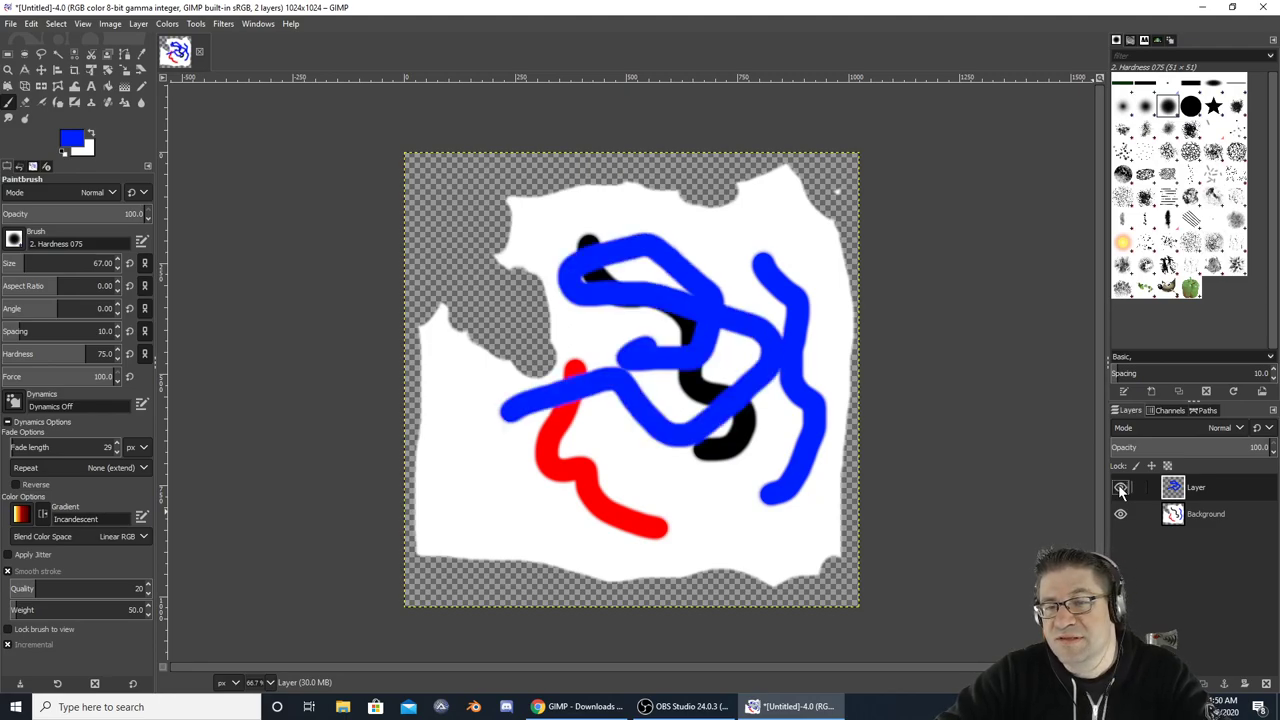
Select the Background layer and toggle its visibility to compare, leaving it visible
{"action": "left_click", "coordinate": [1111, 514]}
{"action": "left_click", "coordinate": [1120, 514]}
{"action": "left_click", "coordinate": [1120, 514]}
{"action": "left_click", "coordinate": [1120, 514]}
{"action": "left_click", "coordinate": [1120, 514]}
{"action": "left_click", "coordinate": [1120, 514]}
{"action": "left_click", "coordinate": [1120, 514]}
{"action": "left_click", "coordinate": [1120, 514]}
{"action": "left_click", "coordinate": [1120, 514]}
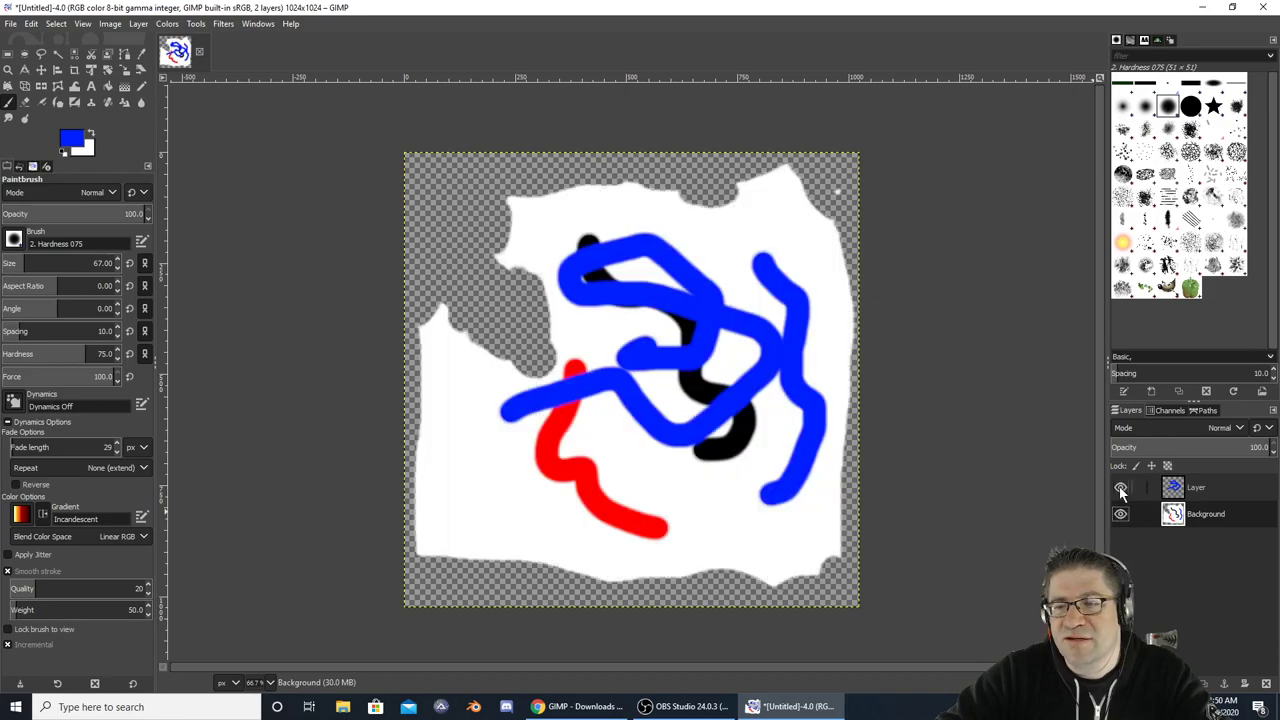
{"action": "right_click", "coordinate": [1203, 533]}
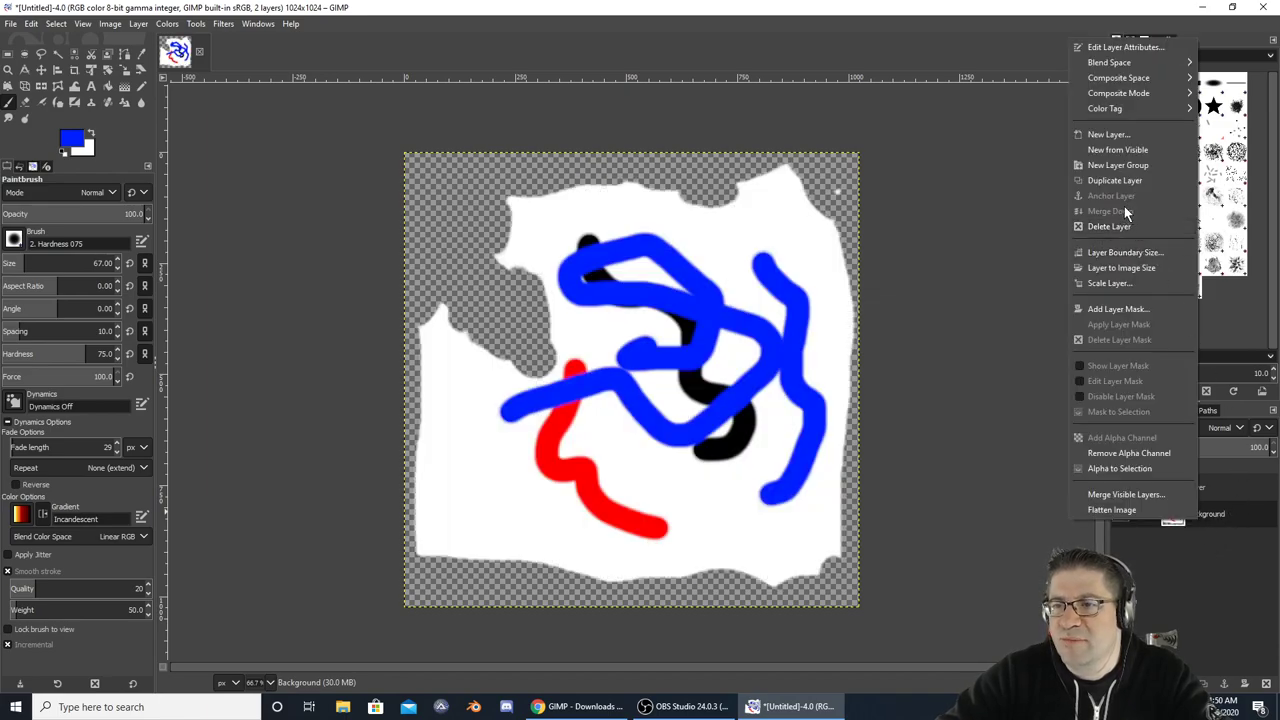
Add Layer #1 and paint a blue HI on it with the Paintbrush
{"action": "left_click", "coordinate": [1110, 133]}
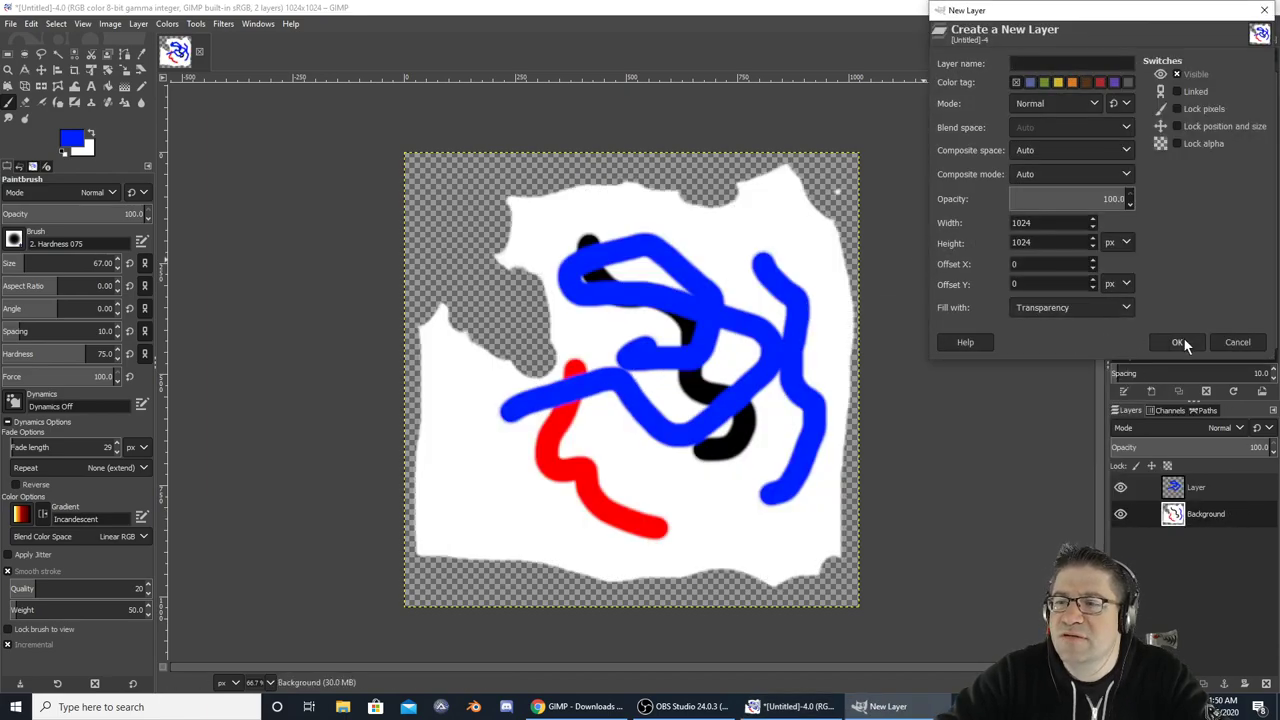
{"action": "left_click", "coordinate": [1181, 340]}
{"action": "mouse_move", "coordinate": [575, 300]}
{"action": "left_mouse_down"}
{"action": "mouse_move", "coordinate": [598, 264]}
{"action": "mouse_move", "coordinate": [610, 385]}
{"action": "mouse_move", "coordinate": [614, 332]}
{"action": "mouse_move", "coordinate": [666, 325]}
{"action": "mouse_move", "coordinate": [663, 265]}
{"action": "mouse_move", "coordinate": [680, 345]}
{"action": "left_mouse_up"}
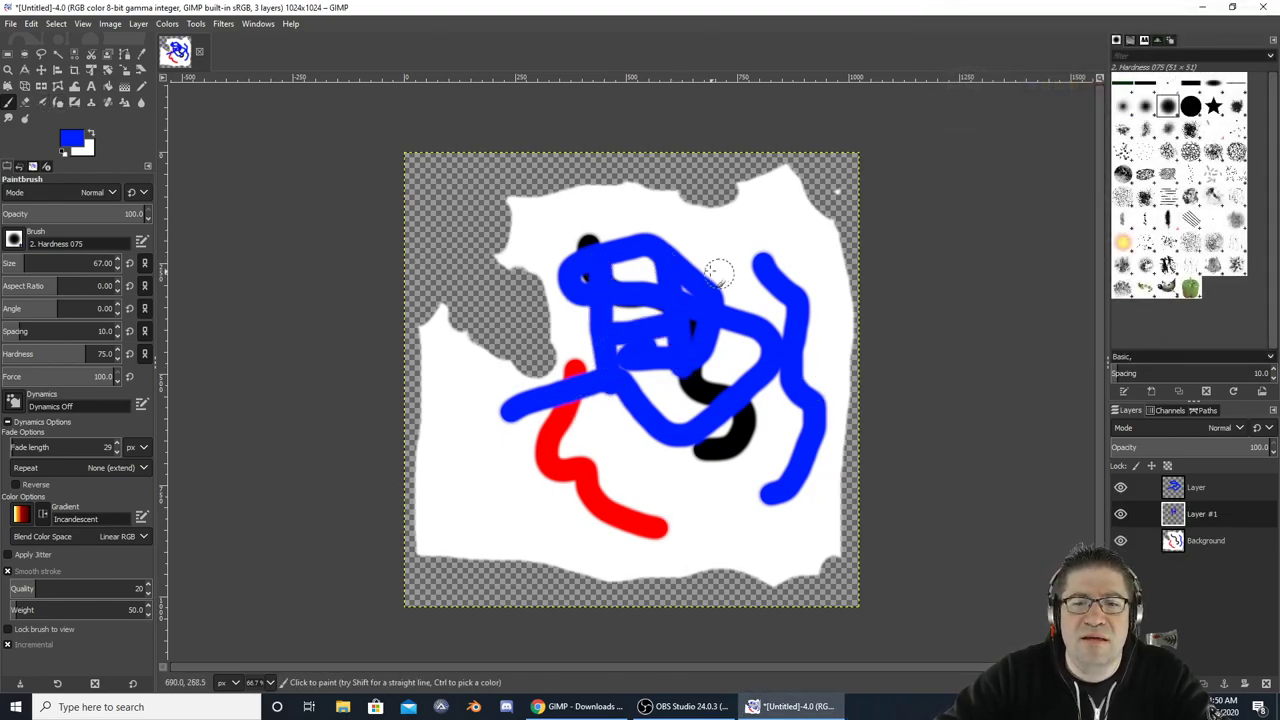
{"action": "mouse_move", "coordinate": [710, 270]}
{"action": "left_mouse_down"}
{"action": "mouse_move", "coordinate": [778, 266]}
{"action": "mouse_move", "coordinate": [751, 275]}
{"action": "mouse_move", "coordinate": [760, 358]}
{"action": "left_mouse_up"}
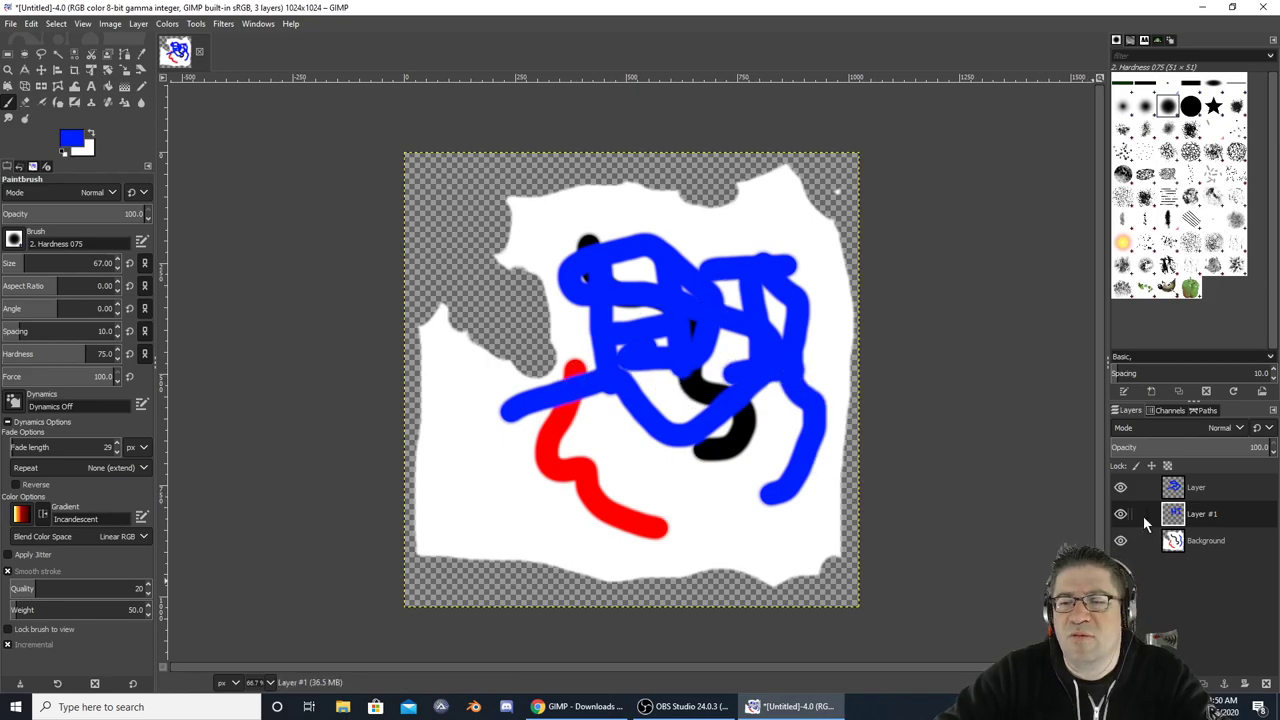
Toggle the three layers' visibility to compare them, ending with all three shown
{"action": "left_click", "coordinate": [1120, 488]}
{"action": "left_click", "coordinate": [1119, 541]}
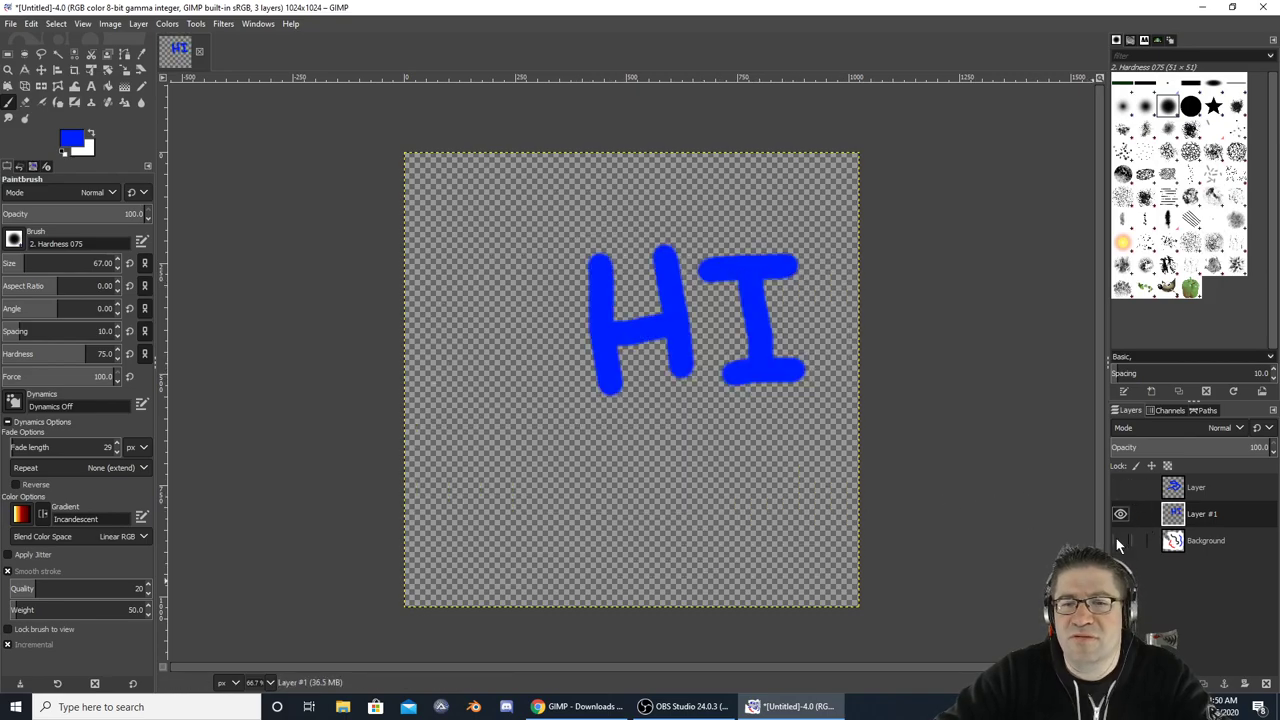
{"action": "left_click", "coordinate": [1120, 541]}
{"action": "left_click", "coordinate": [1120, 488]}
{"action": "left_click", "coordinate": [1120, 514]}
{"action": "left_click", "coordinate": [1120, 488]}
{"action": "left_click", "coordinate": [1120, 514]}
{"action": "left_click", "coordinate": [1120, 541]}
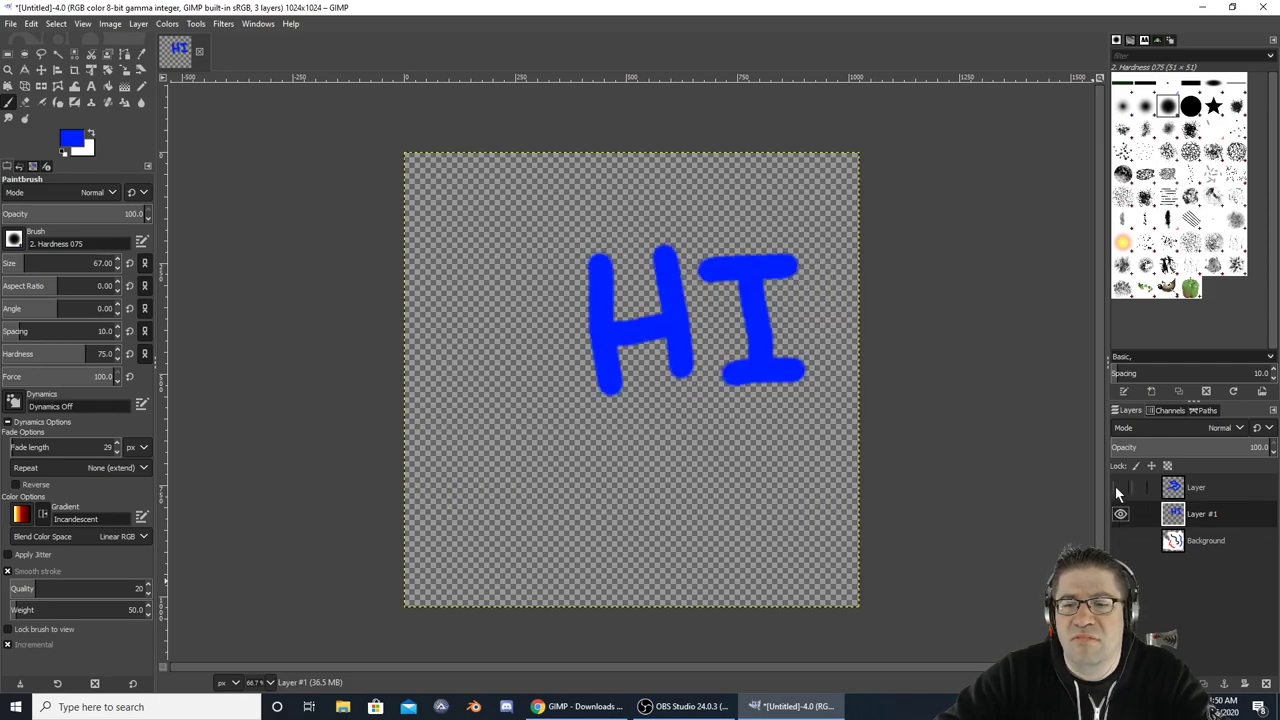
{"action": "left_click", "coordinate": [1120, 488]}
{"action": "left_click", "coordinate": [1120, 541]}
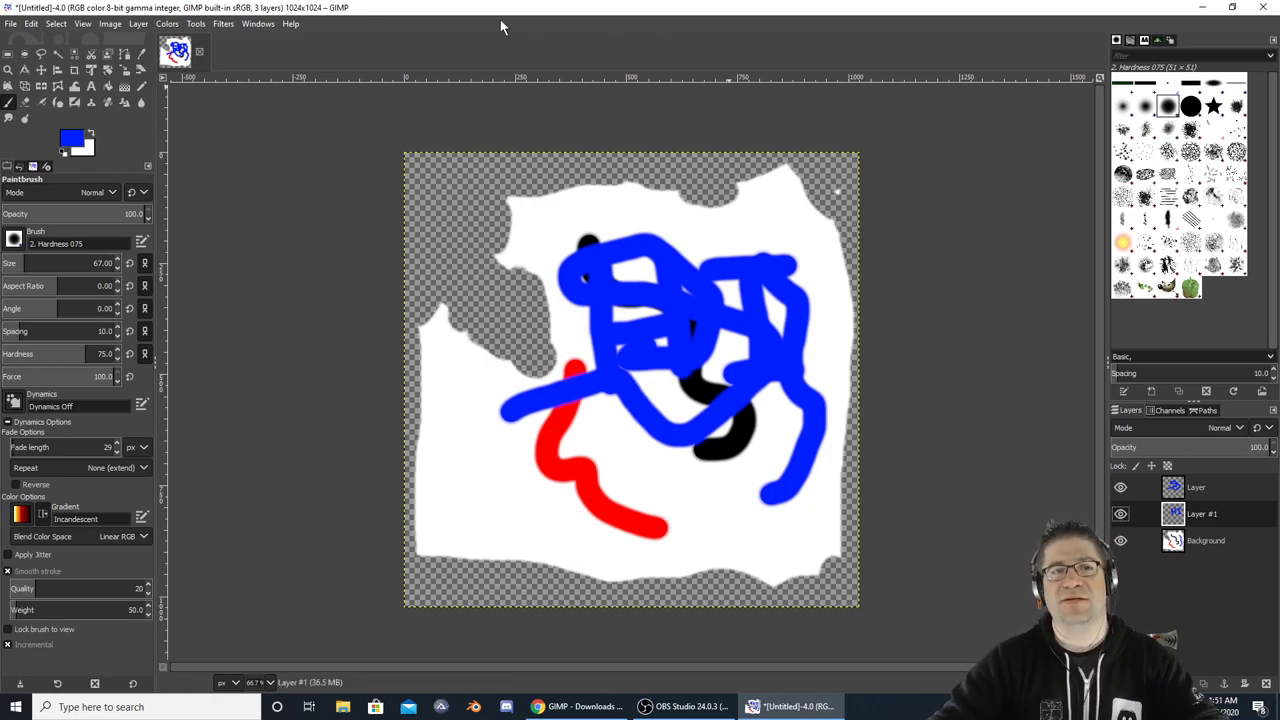
Close the practice image without saving and open Roblox.xcf from the recent files list
{"action": "left_click", "coordinate": [198, 49]}
{"action": "left_click", "coordinate": [645, 425]}
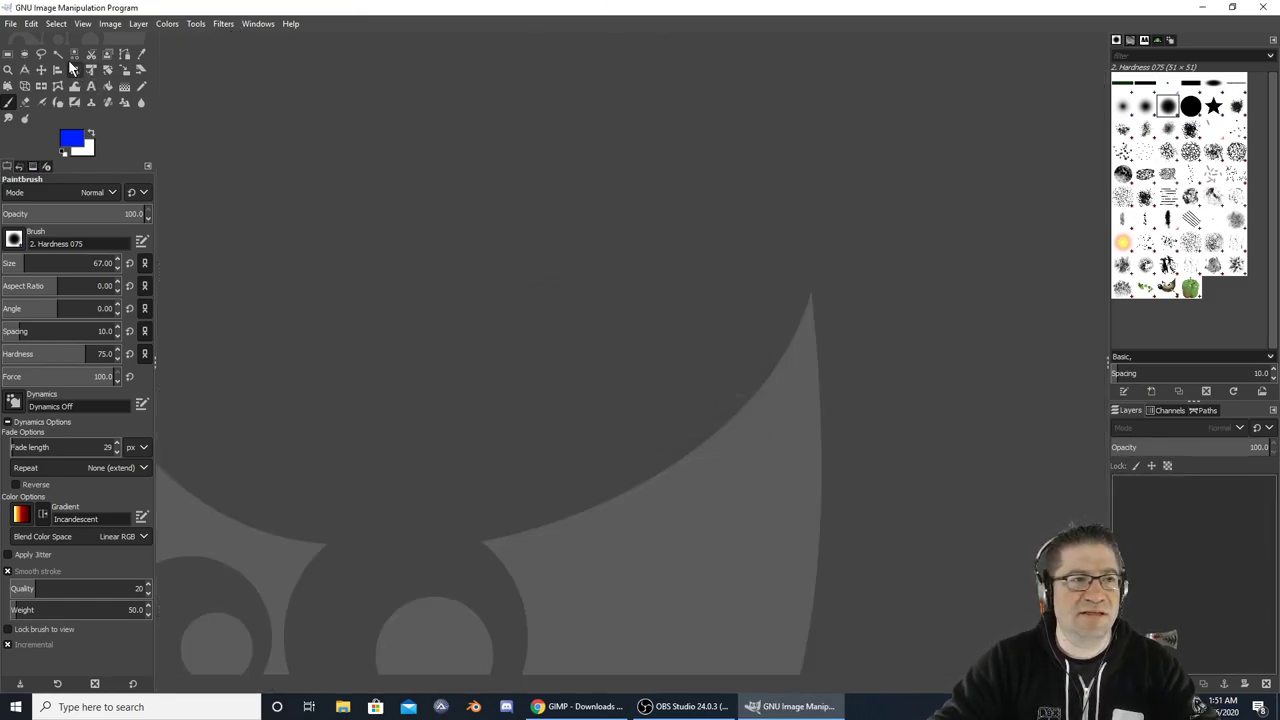
{"action": "left_click", "coordinate": [10, 23]}
{"action": "mouse_move", "coordinate": [60, 118]}
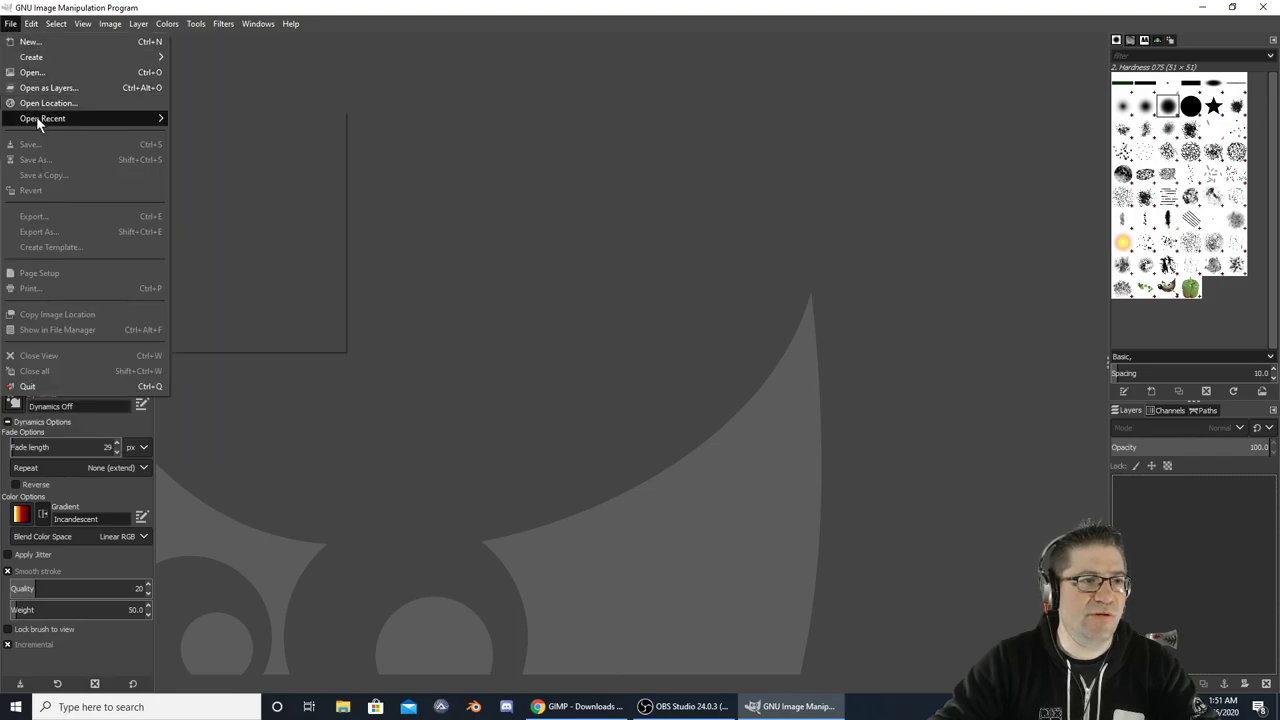
{"action": "left_click", "coordinate": [244, 125]}
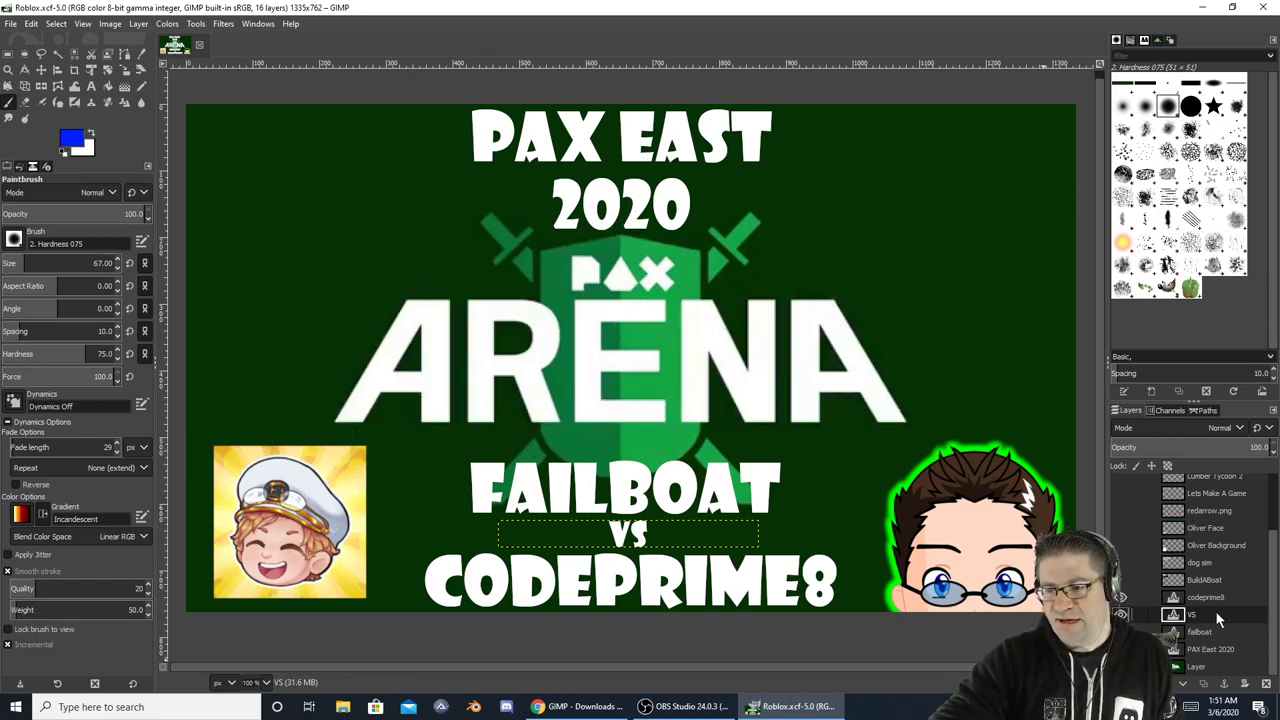
Turn off the ARENA backdrop, then delete the four text layers: PAX East 2020, FAILBOAT, VS, CODEPRIME8
{"action": "left_click", "coordinate": [1197, 667]}
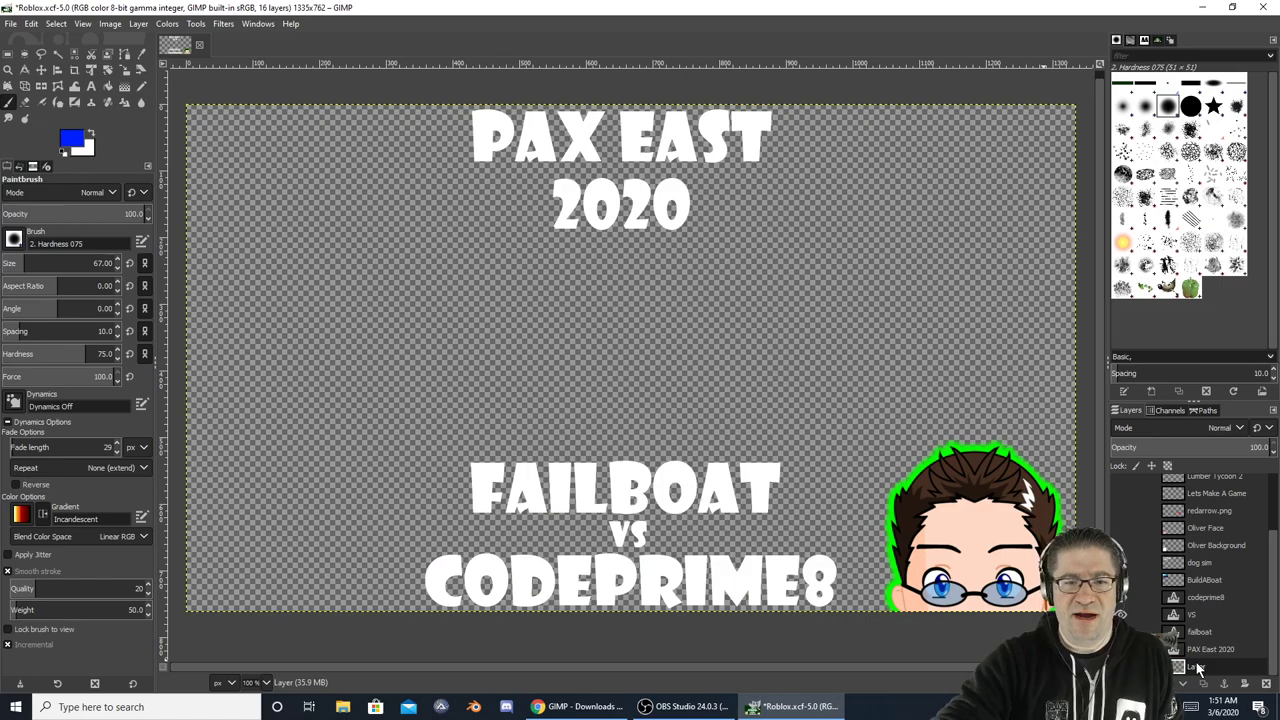
{"action": "right_click", "coordinate": [1205, 649]}
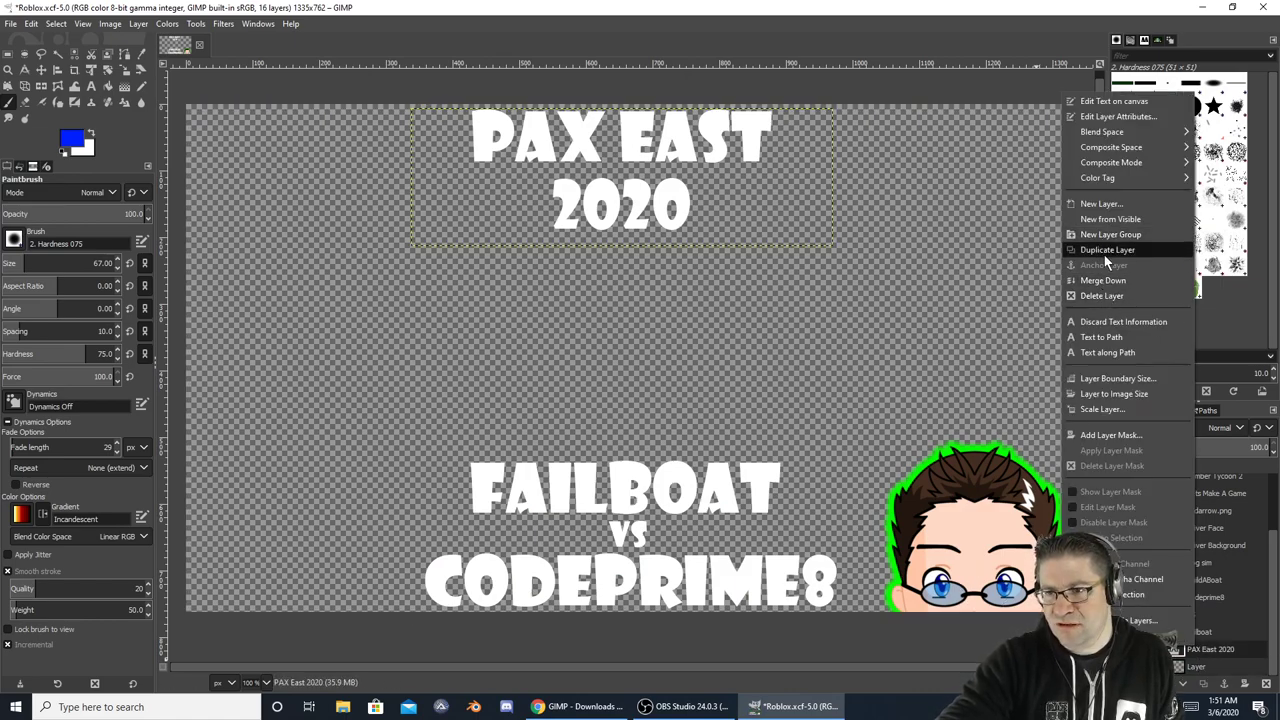
{"action": "left_click", "coordinate": [1107, 295]}
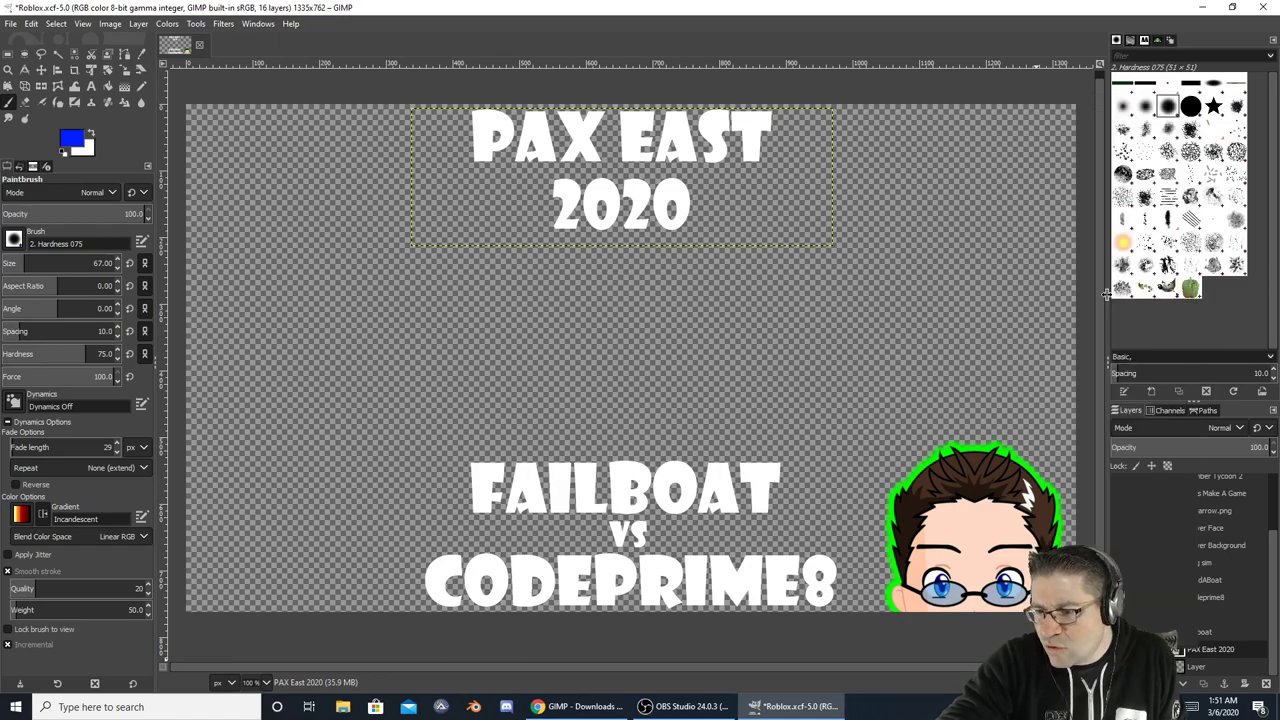
{"action": "right_click", "coordinate": [1197, 648]}
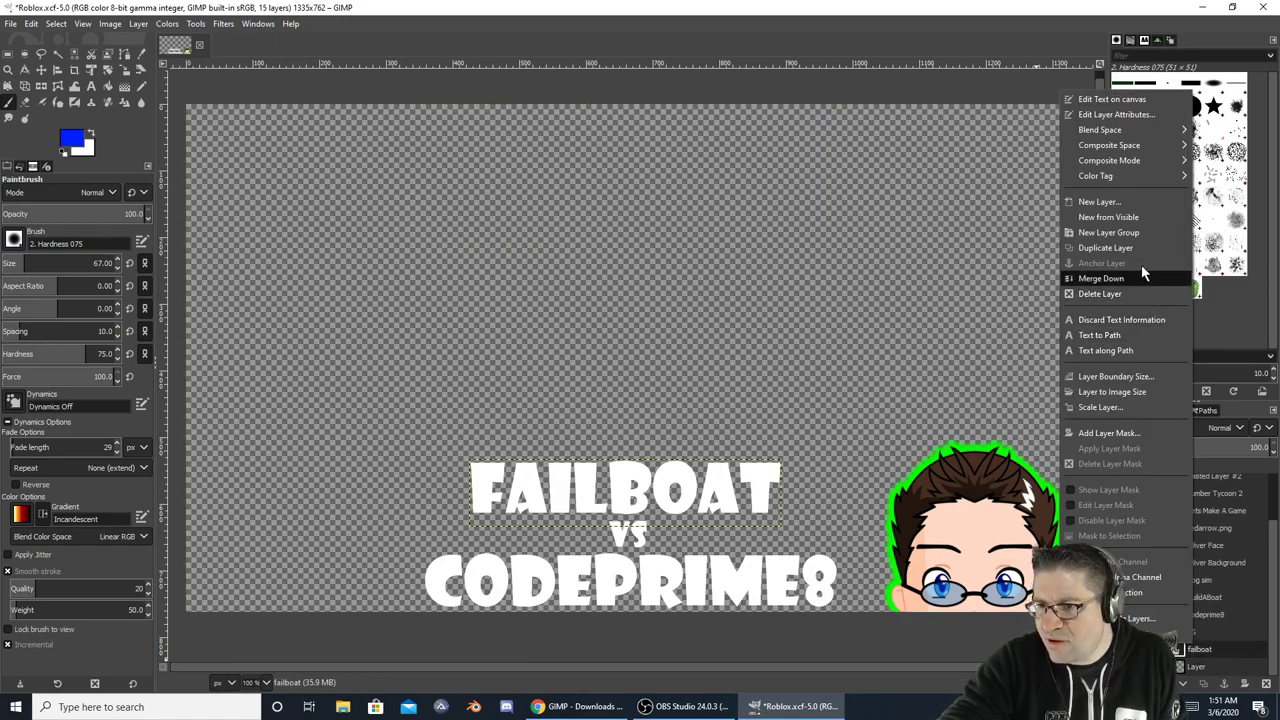
{"action": "left_click", "coordinate": [1101, 295]}
{"action": "right_click", "coordinate": [1192, 649]}
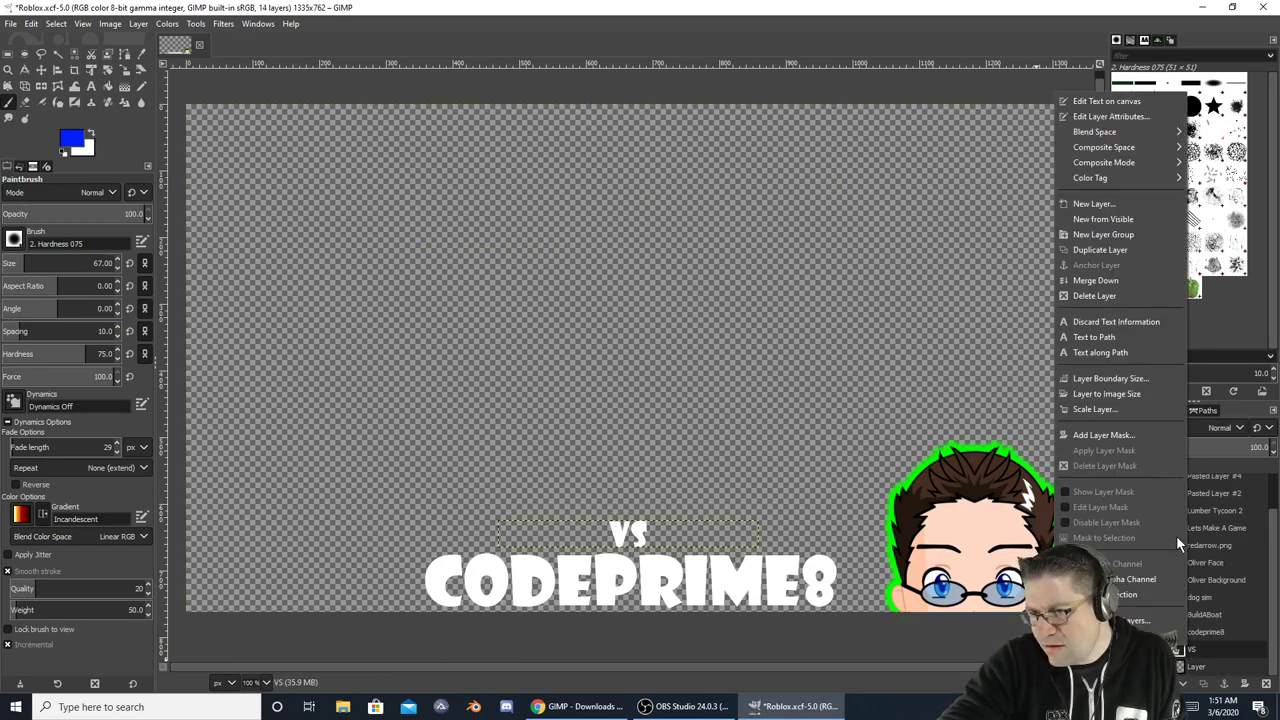
{"action": "left_click", "coordinate": [1110, 296]}
{"action": "right_click", "coordinate": [1195, 649]}
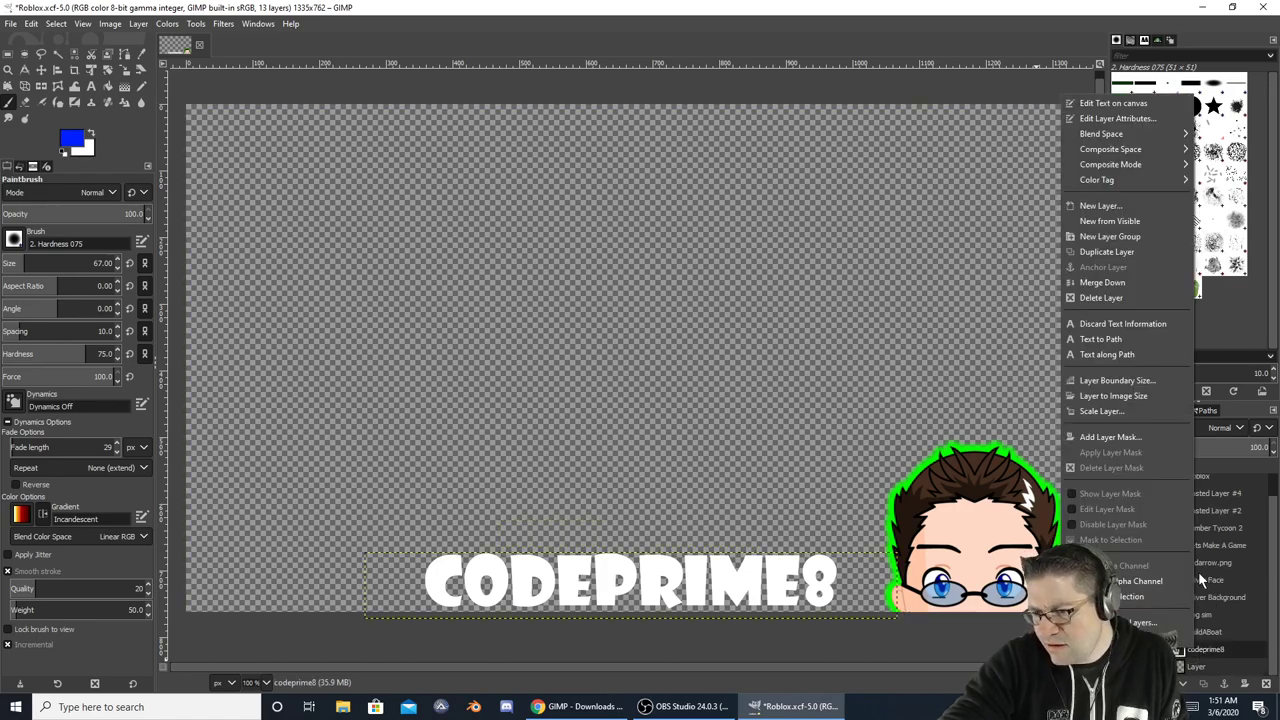
{"action": "left_click", "coordinate": [1146, 300]}
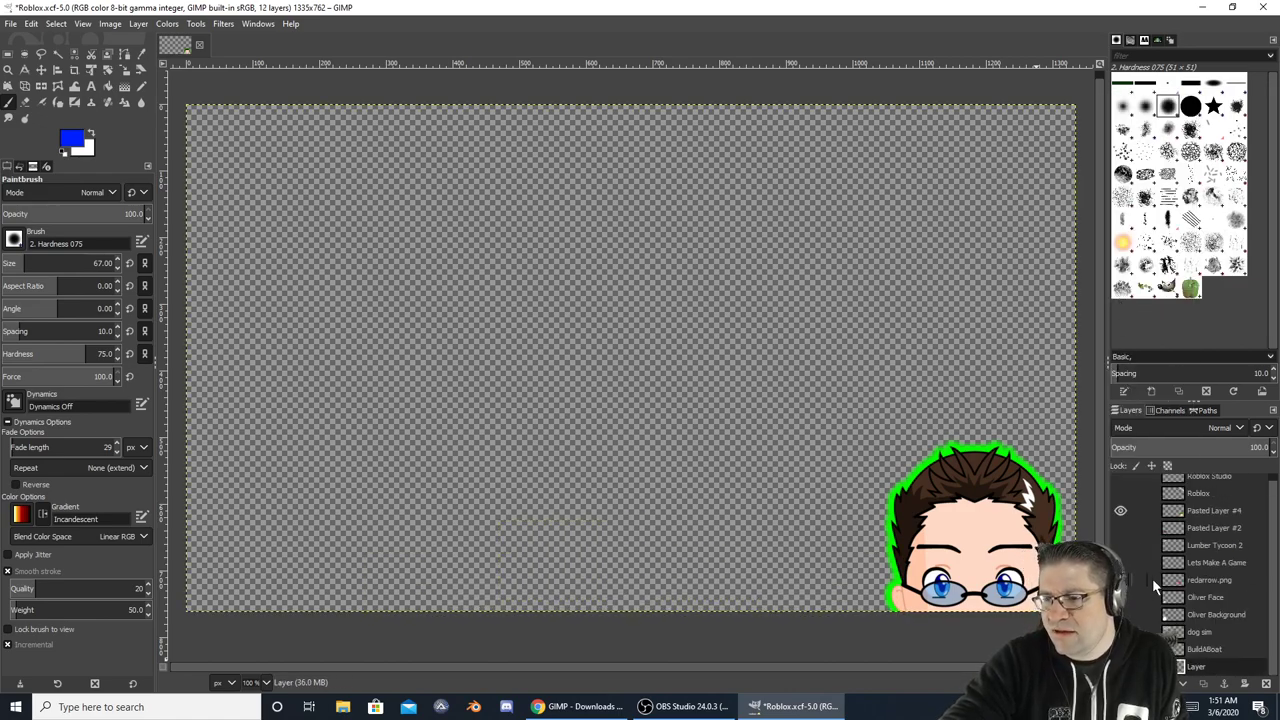
Show the Roblox logo, Pasted Layer #4 and the sunglasses avatar head layers
{"action": "left_click", "coordinate": [1120, 499]}
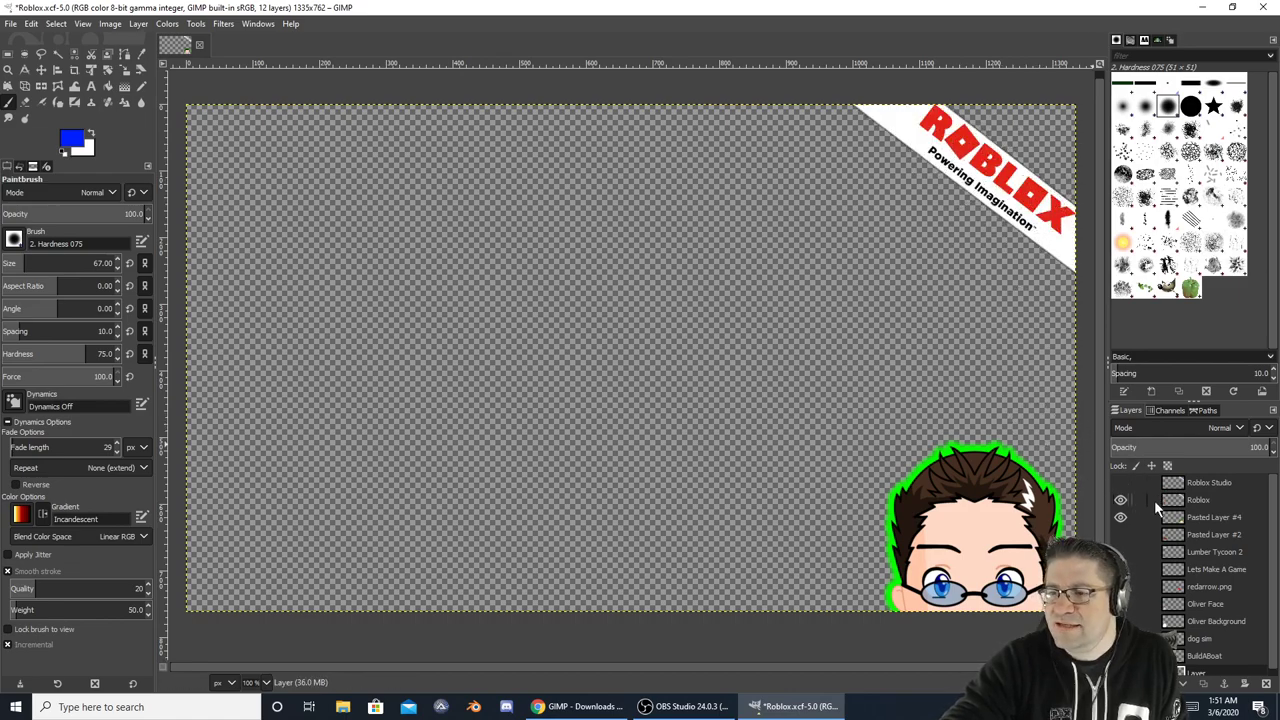
{"action": "left_click", "coordinate": [1120, 517]}
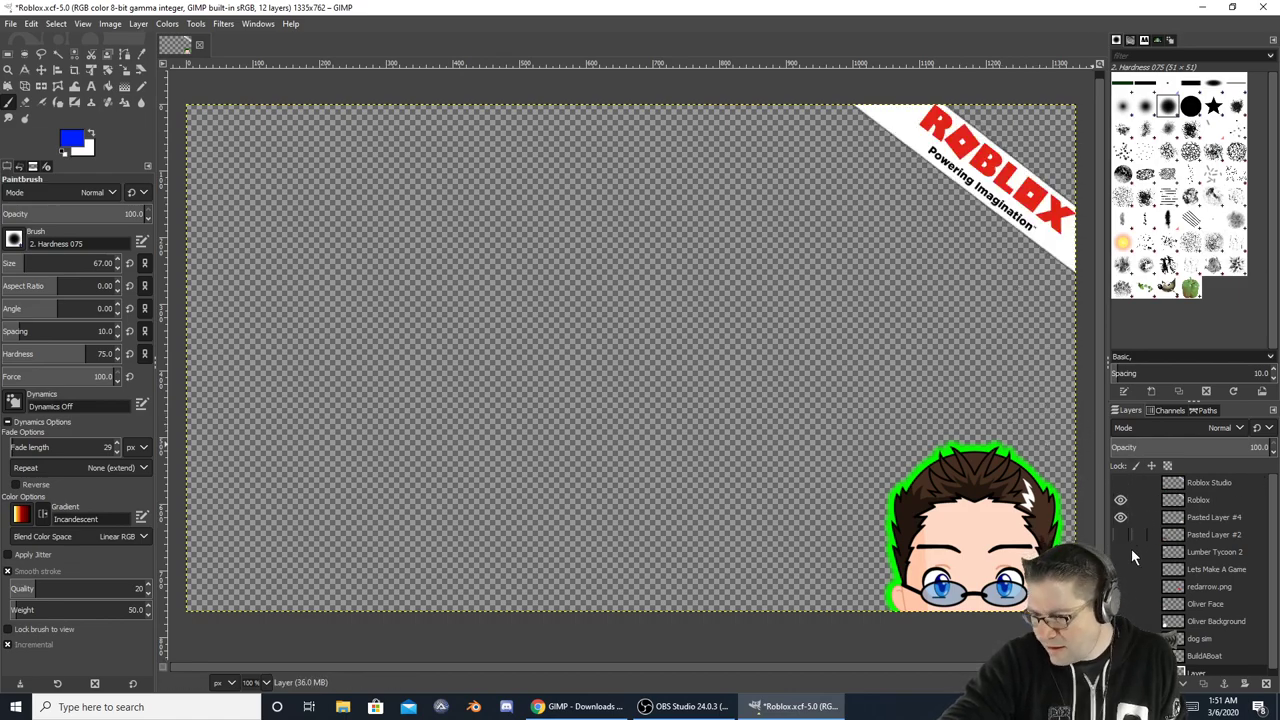
{"action": "left_click", "coordinate": [1120, 534]}
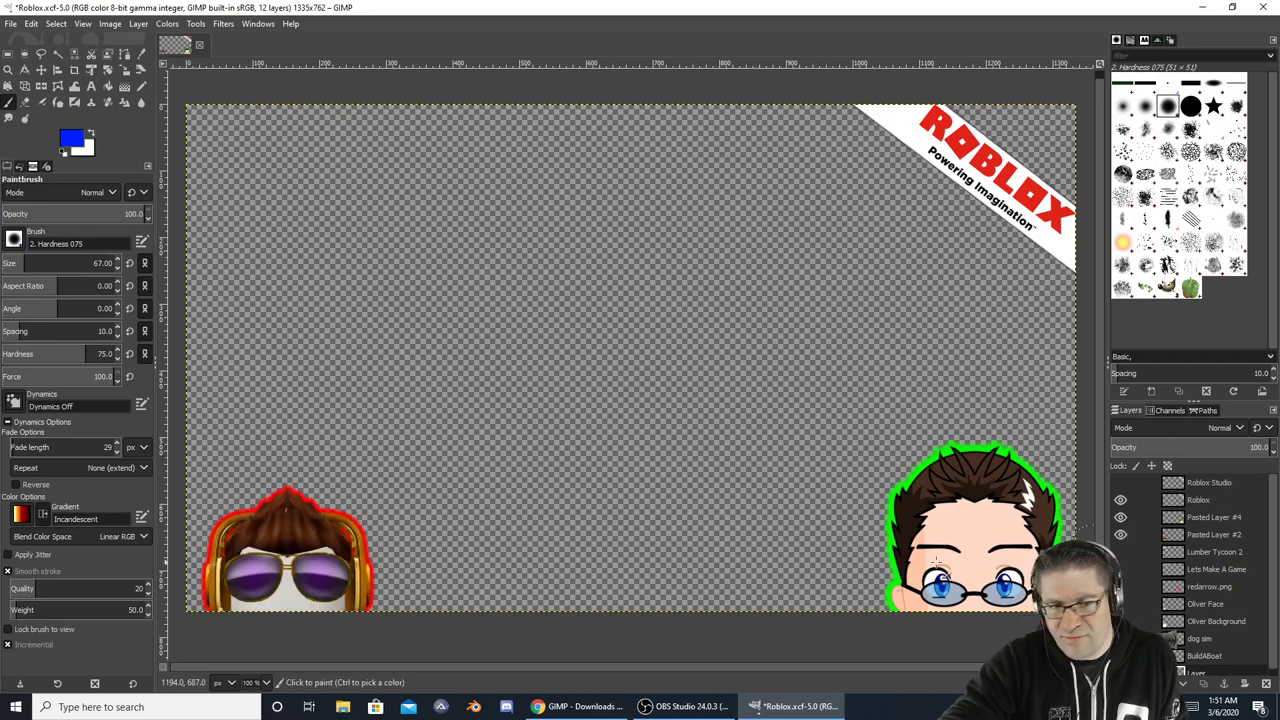
Try moving the avatar heads with the Move tool, undo the moves, and show the Lumber Tycoon 2 logo
{"action": "left_click", "coordinate": [42, 70]}
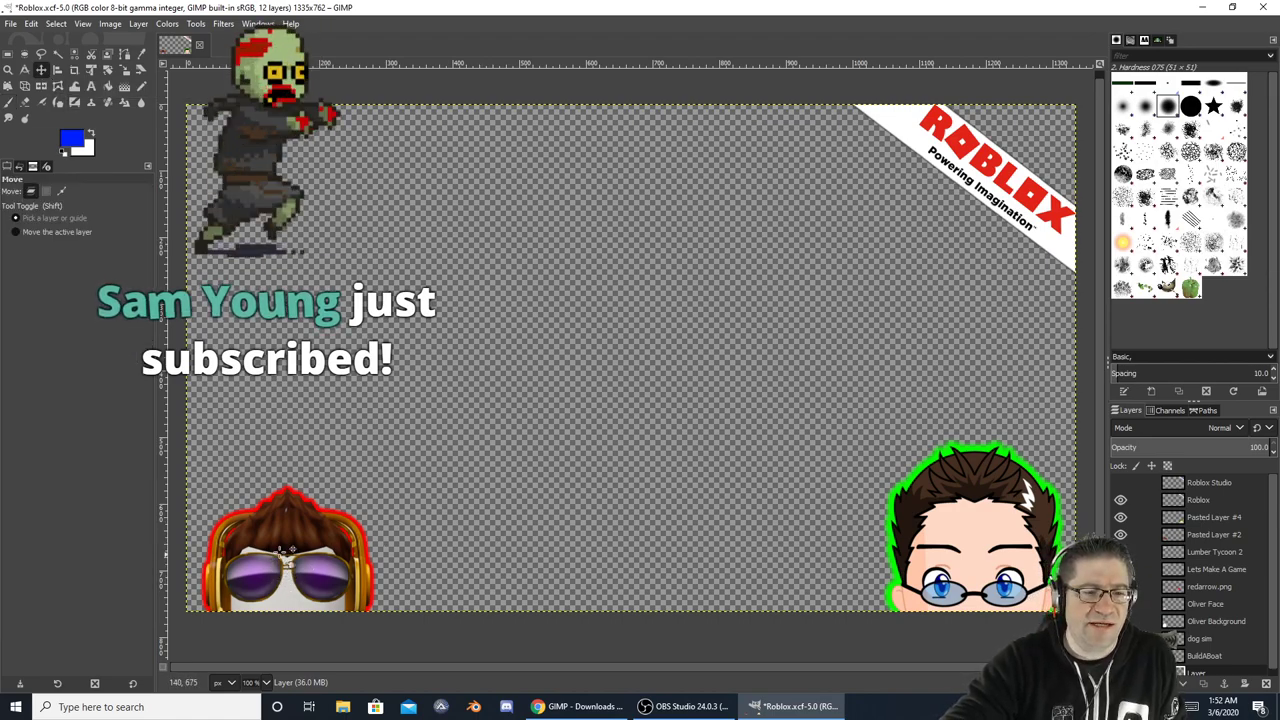
{"action": "left_click_drag", "start_coordinate": [279, 555], "coordinate": [515, 363]}
{"action": "left_click", "coordinate": [605, 540]}
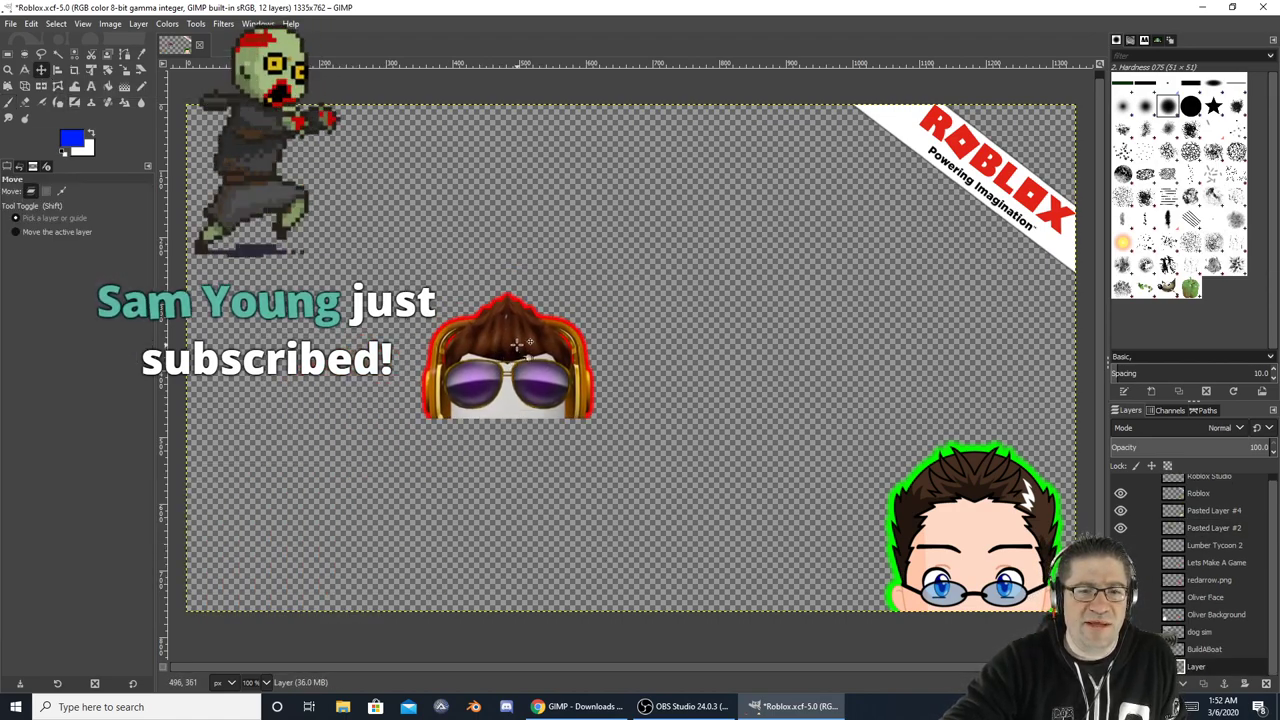
{"action": "left_click_drag", "start_coordinate": [517, 343], "coordinate": [411, 450]}
{"action": "key", "text": "ctrl+z"}
{"action": "key", "text": "ctrl+z"}
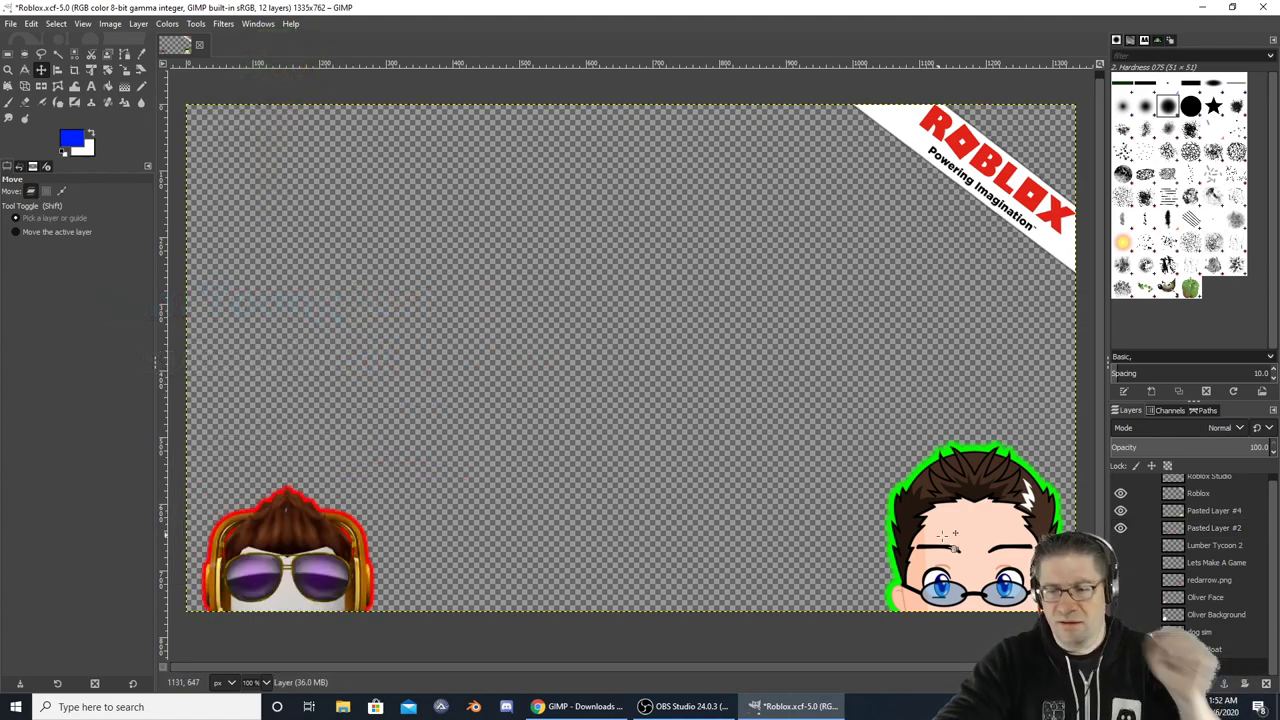
{"action": "left_click_drag", "start_coordinate": [948, 537], "coordinate": [776, 407]}
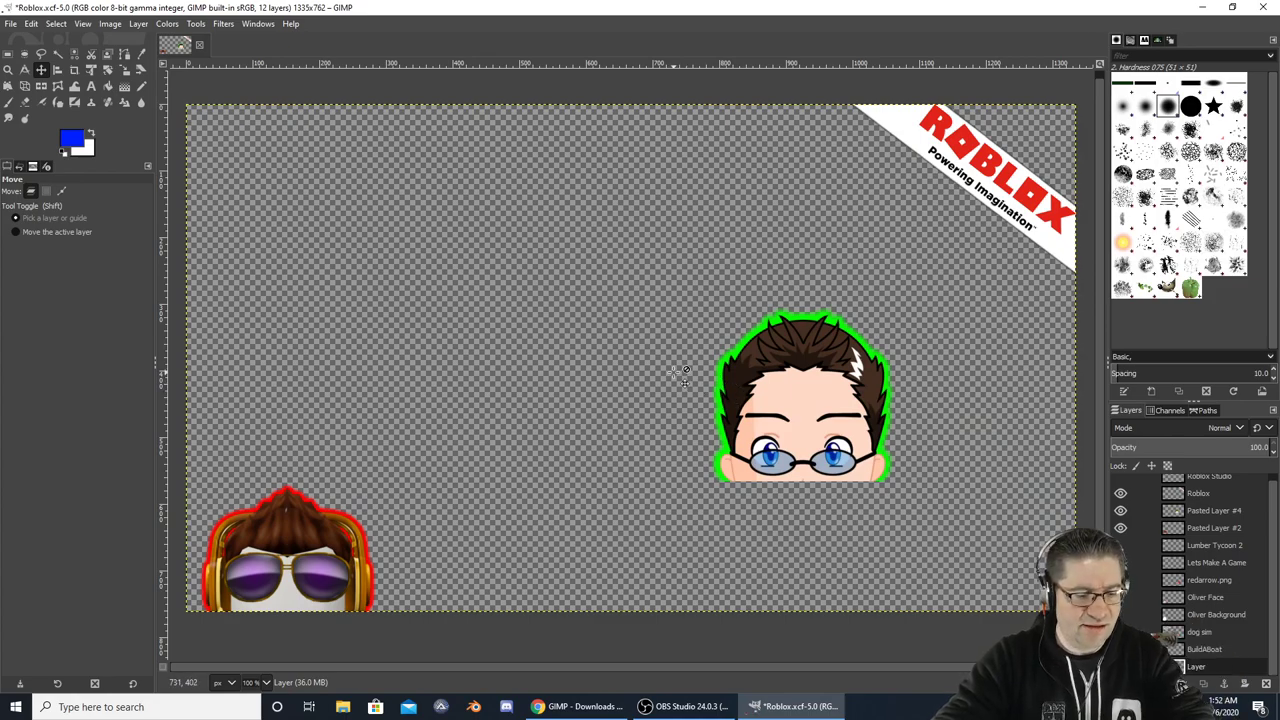
{"action": "key", "text": "ctrl+z"}
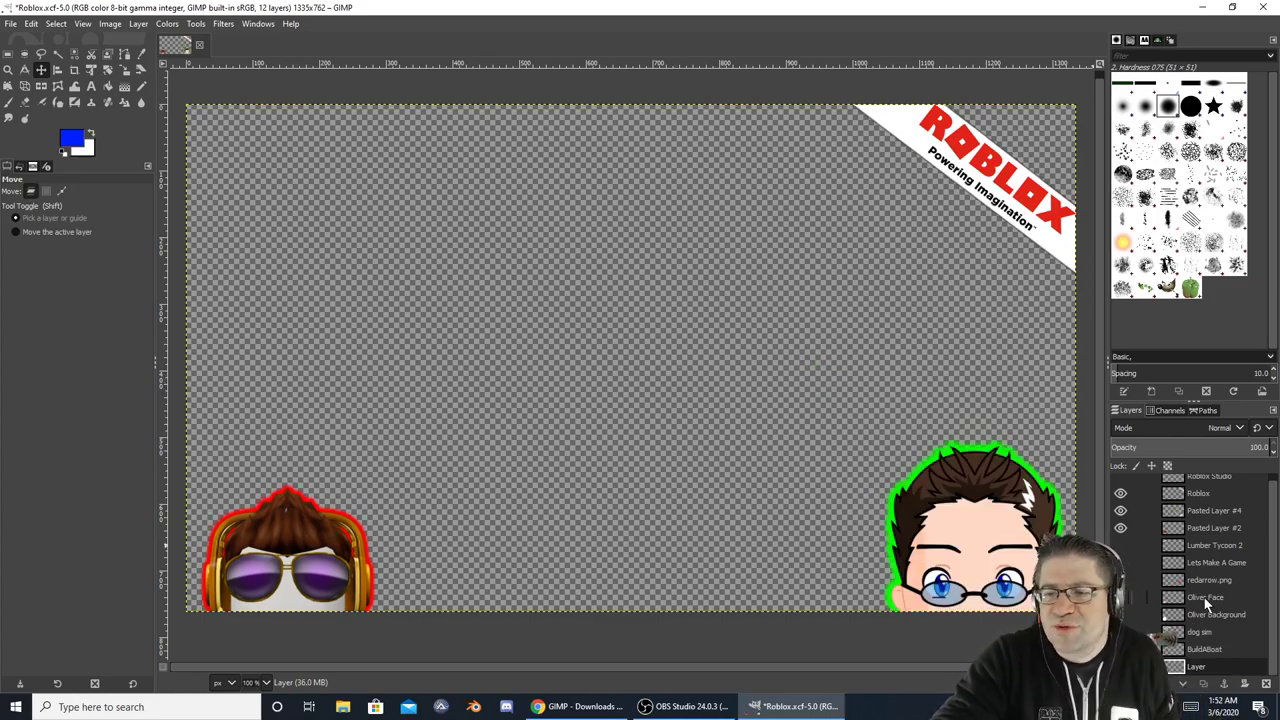
{"action": "scroll", "coordinate": [1185, 533], "scroll_direction": "up", "scroll_amount": 1}
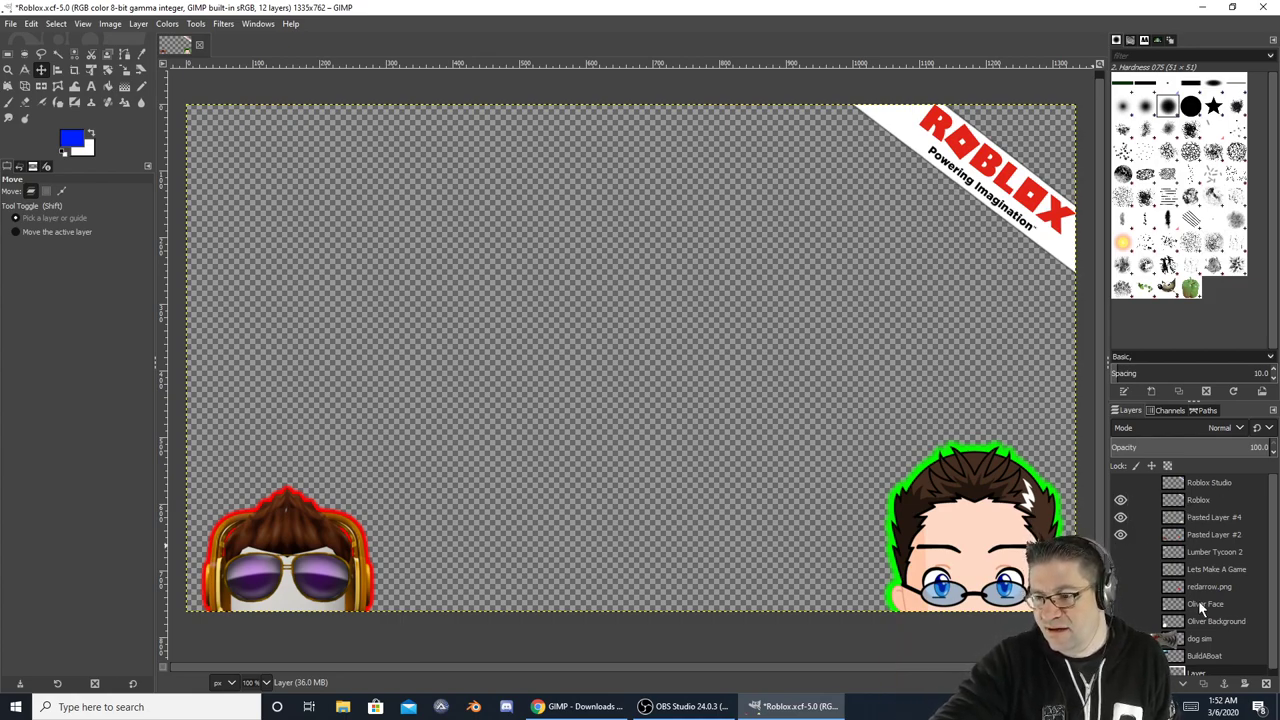
{"action": "left_click", "coordinate": [1120, 551]}
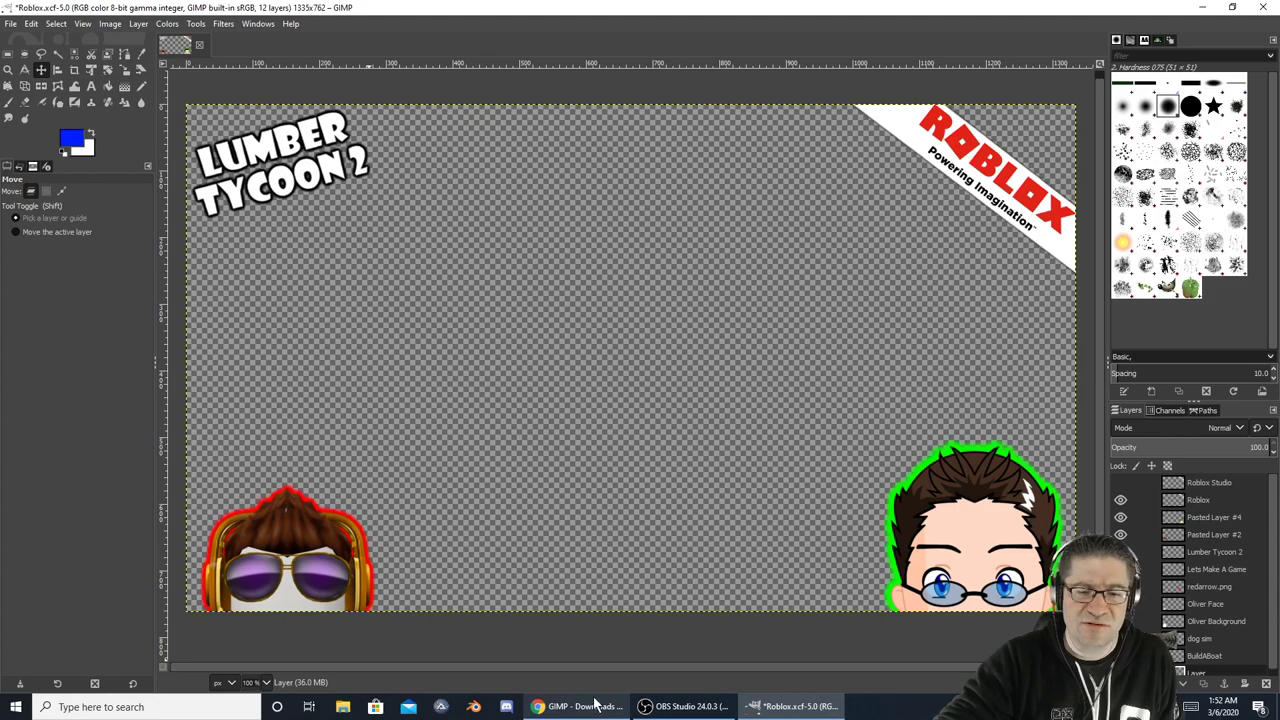
Bring up YouTube in Chrome and return to the Palm Bridge Talks video at 11:54
{"action": "left_click", "coordinate": [594, 706]}
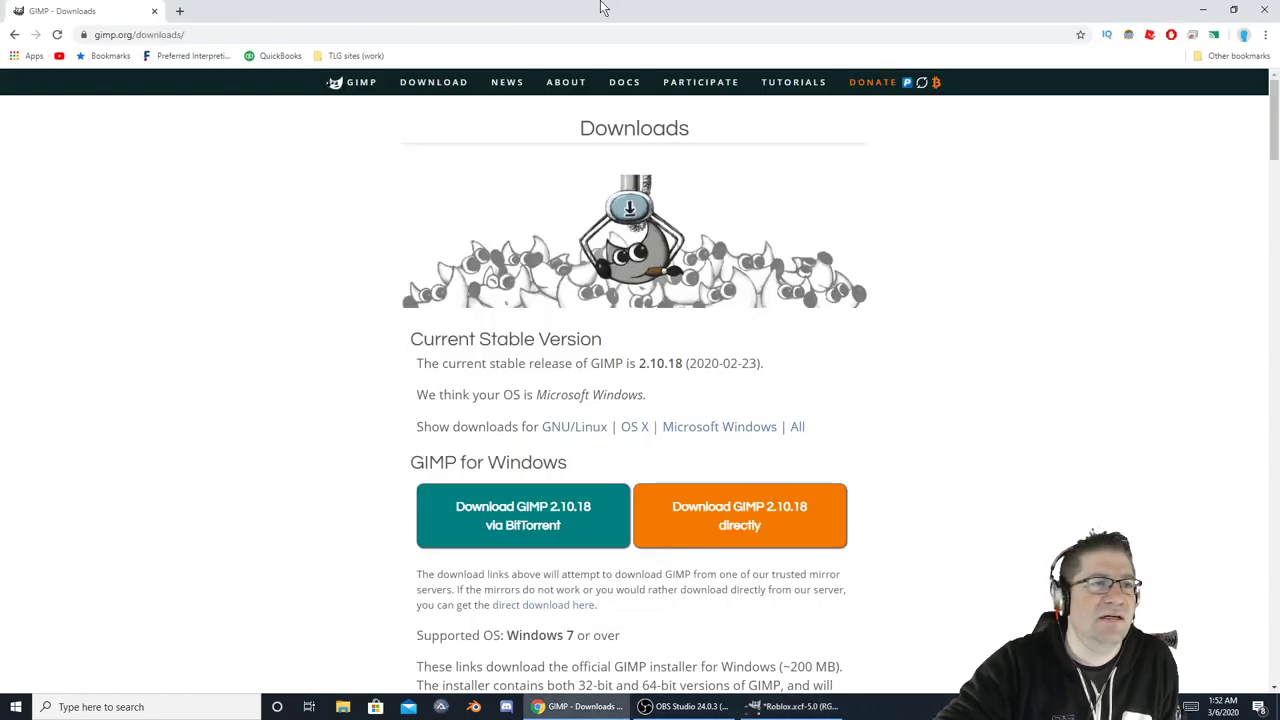
{"action": "left_click", "coordinate": [59, 55]}
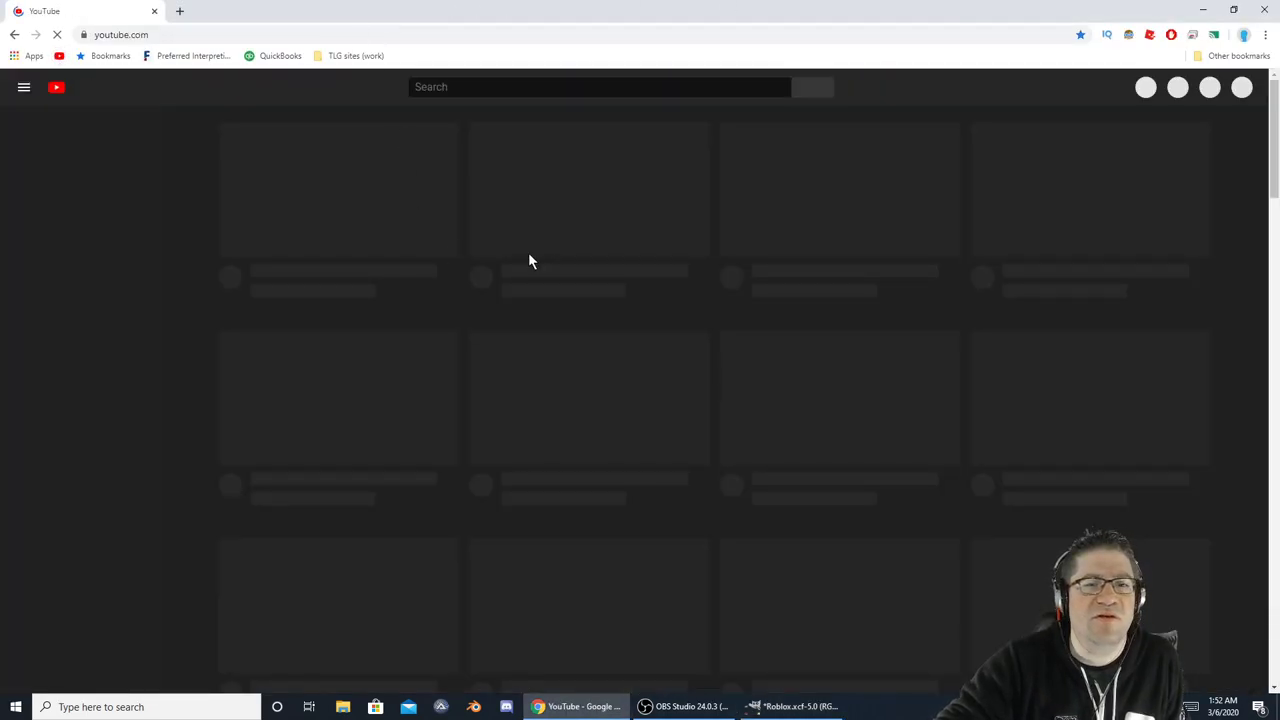
{"action": "left_click", "coordinate": [1203, 9]}
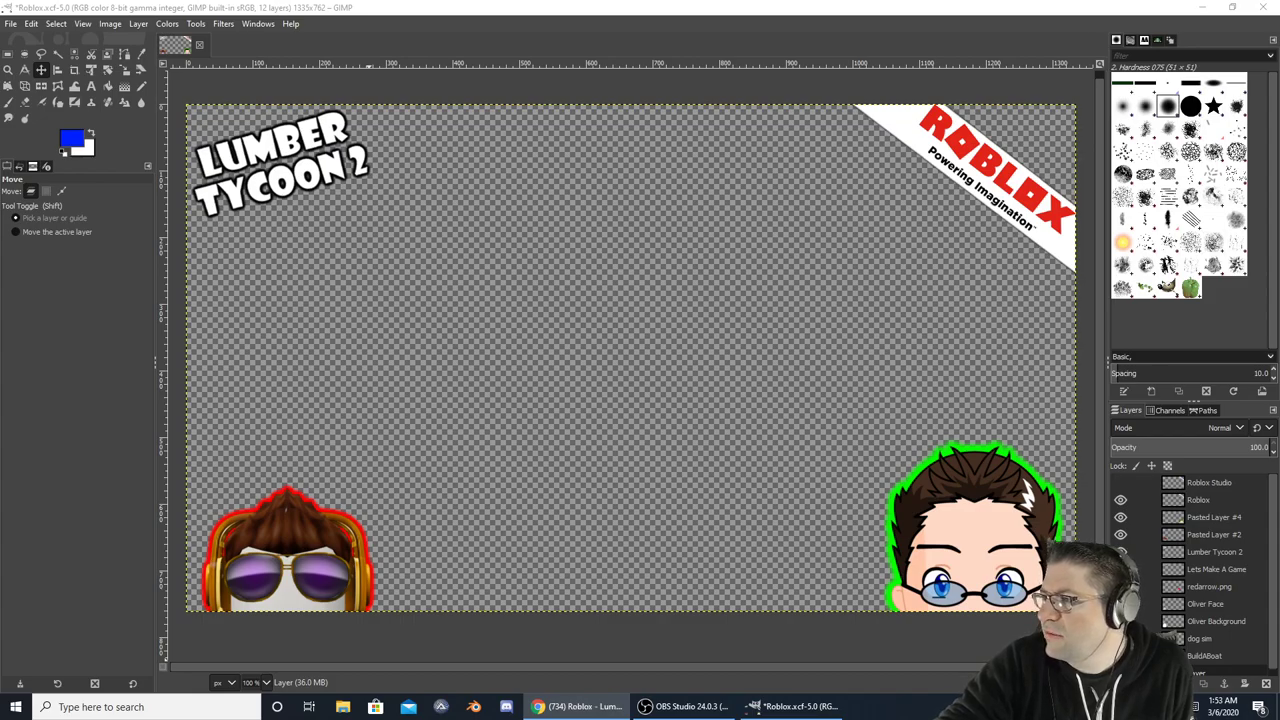
{"action": "key", "text": "alt+Tab"}
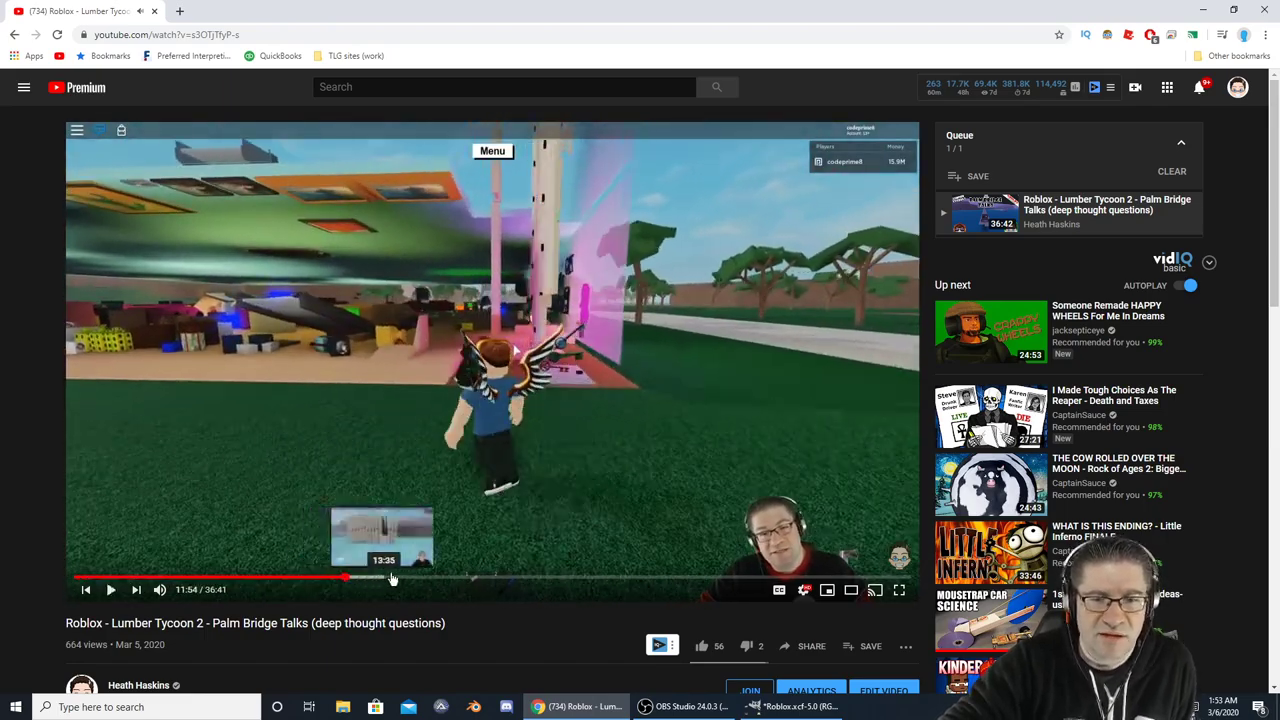
Jump to the winged-avatar sky shot around 17:27–17:29 and play it full screen
{"action": "left_click", "coordinate": [441, 578]}
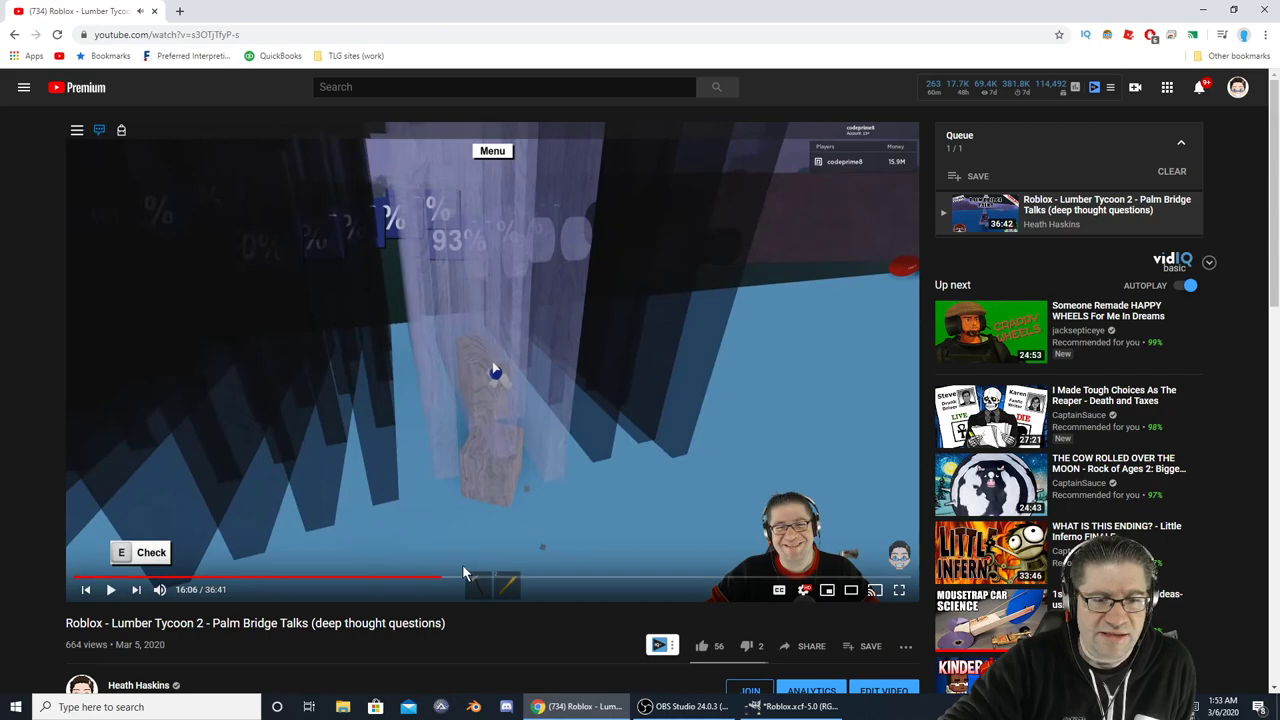
{"action": "left_click", "coordinate": [471, 578]}
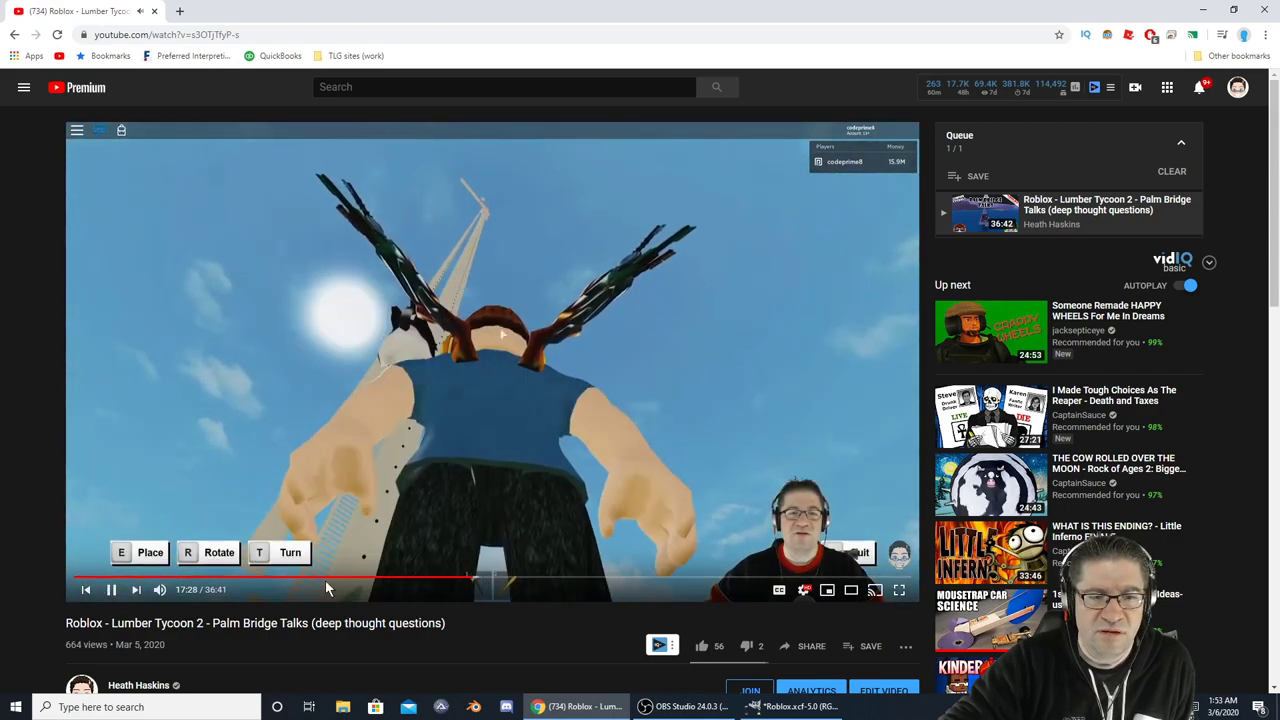
{"action": "left_click", "coordinate": [128, 590]}
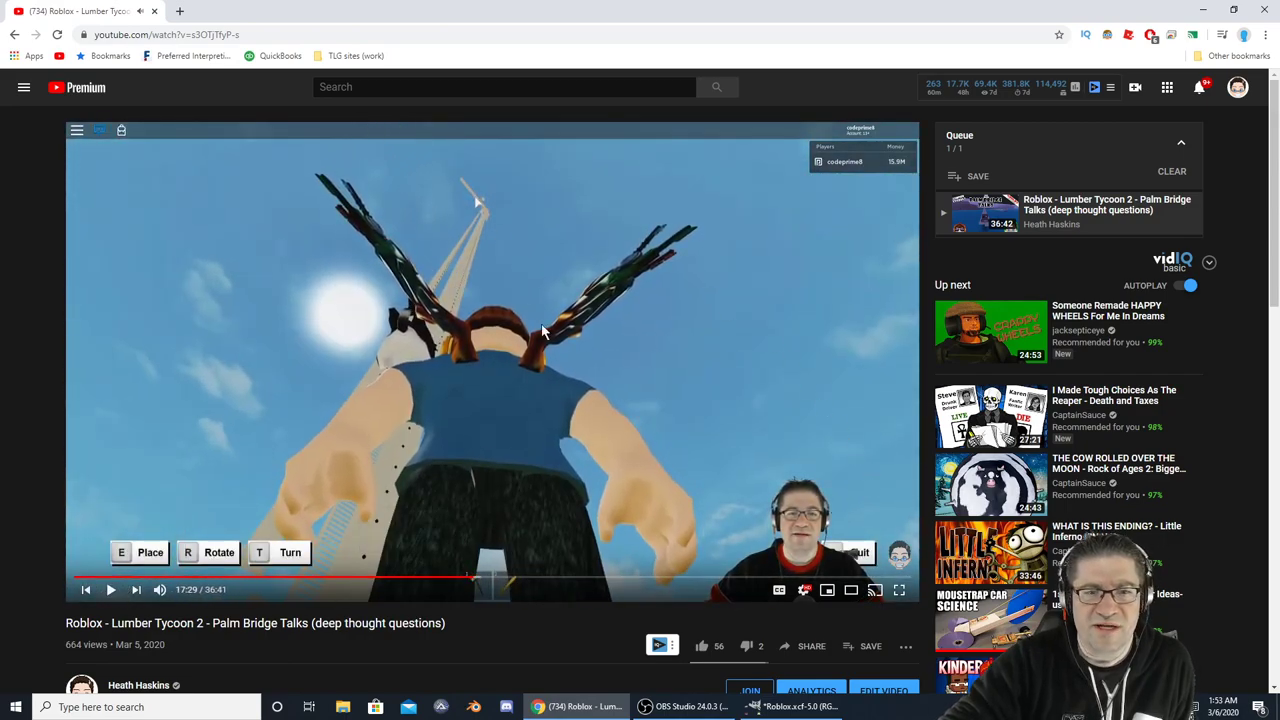
{"action": "left_click", "coordinate": [899, 590]}
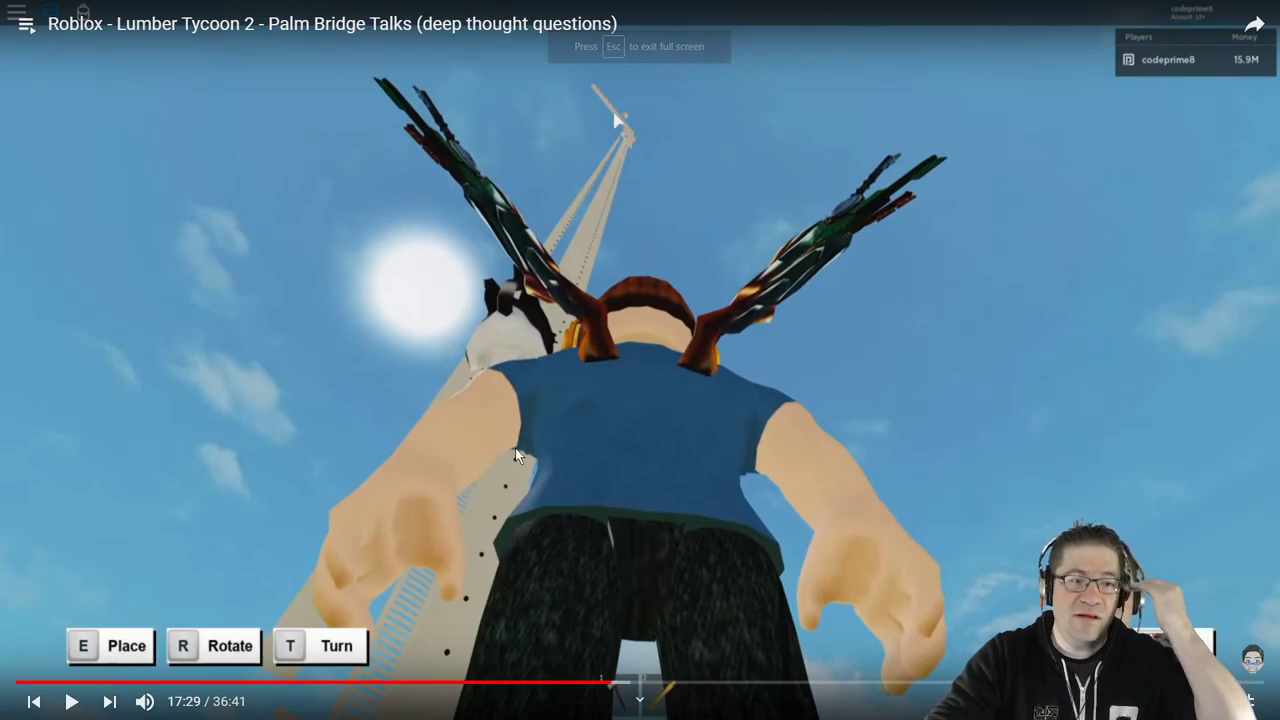
{"action": "left_click", "coordinate": [71, 701]}
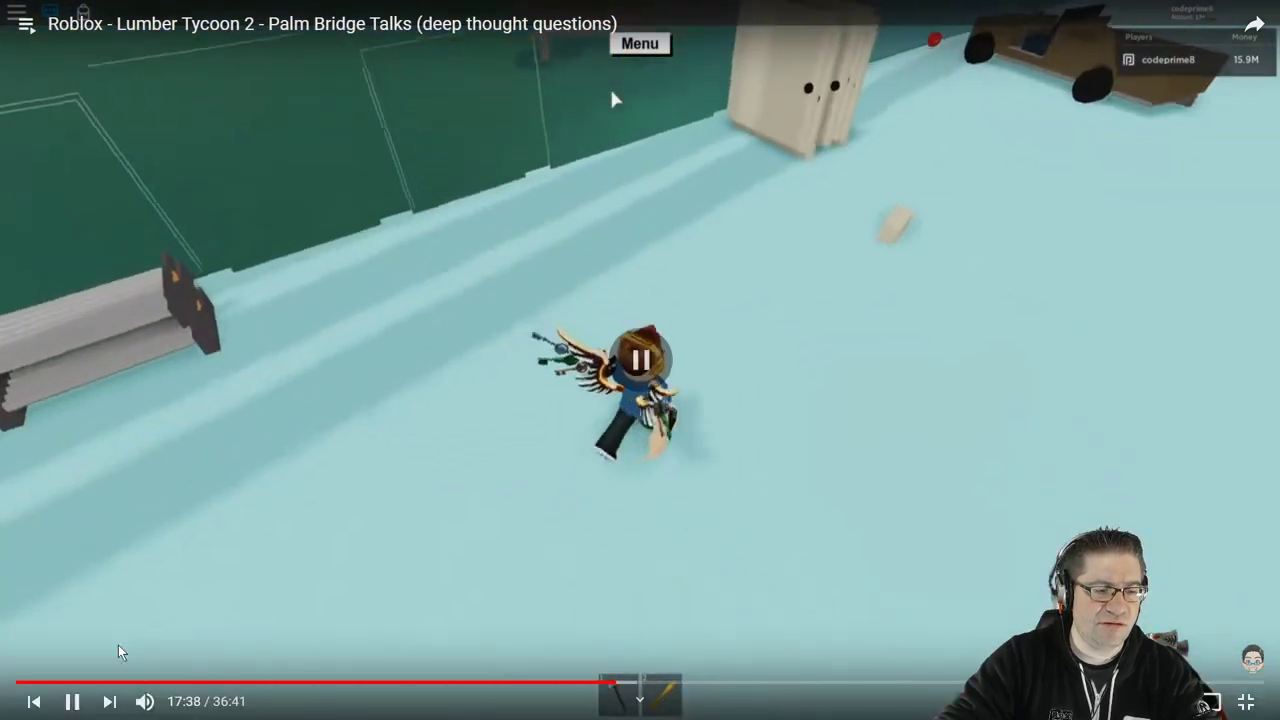
Pause and mute the video, replay the sky shot full screen, and capture it
{"action": "left_click", "coordinate": [74, 701]}
{"action": "left_click", "coordinate": [145, 701]}
{"action": "key", "text": "Escape"}
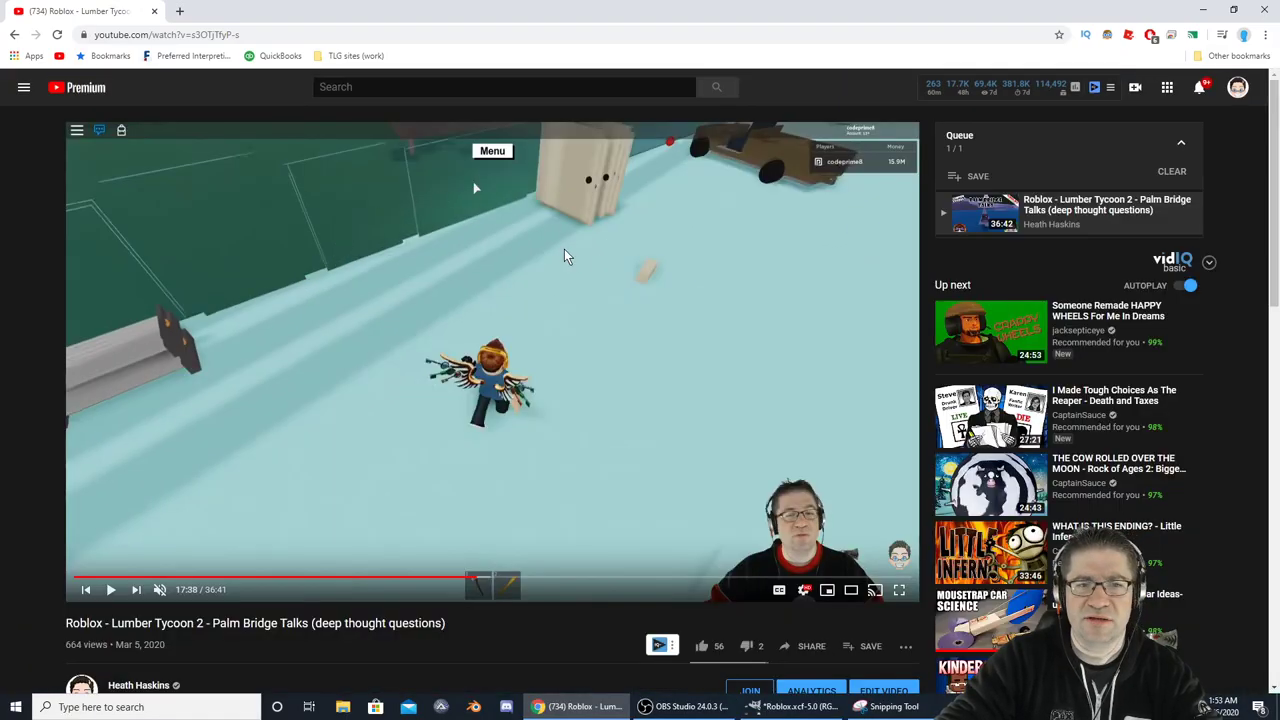
{"action": "left_click", "coordinate": [565, 257]}
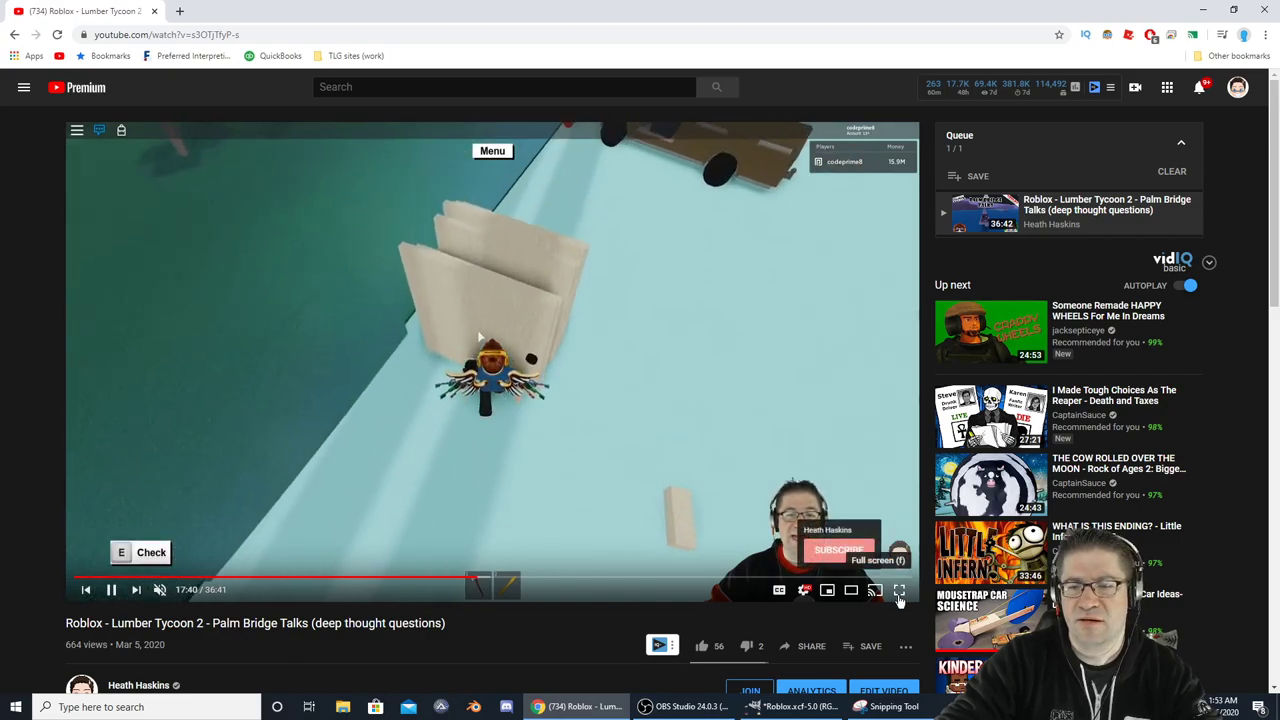
{"action": "left_click", "coordinate": [903, 597]}
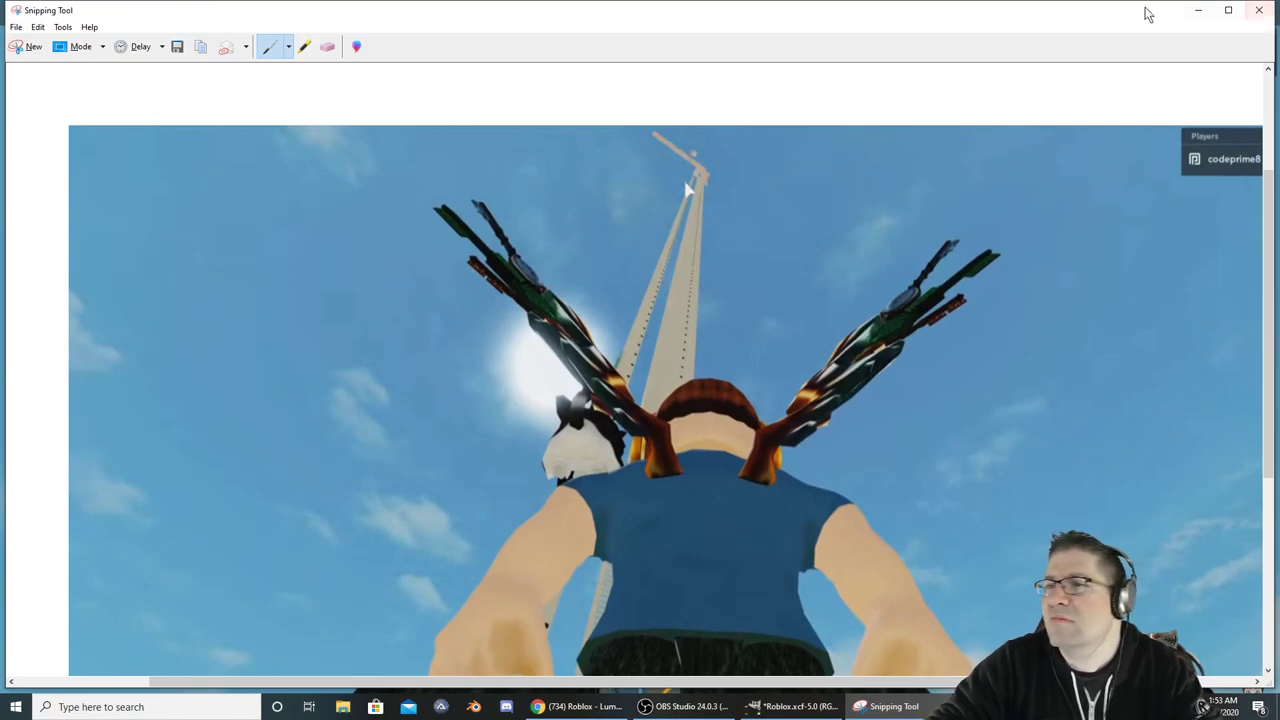
{"action": "key", "text": "Escape"}
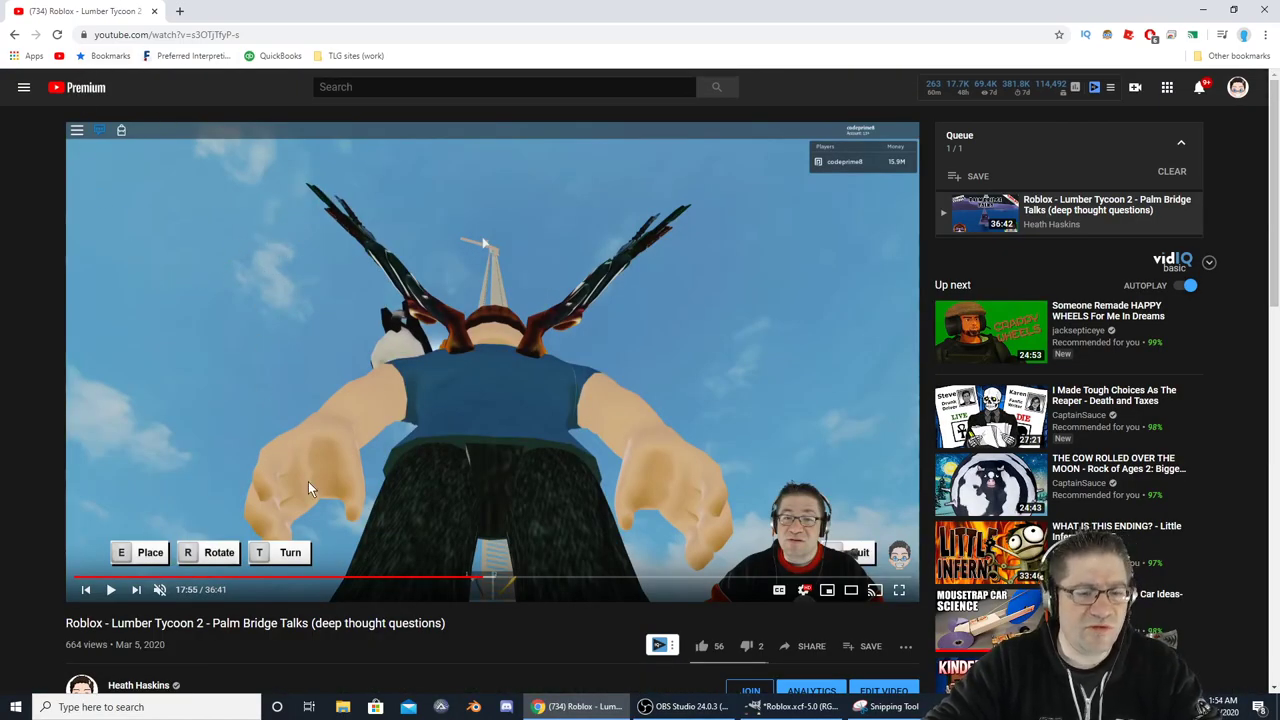
Return to Roblox.xcf and paste the captured sky shot as a floating selection
{"action": "left_click", "coordinate": [795, 706]}
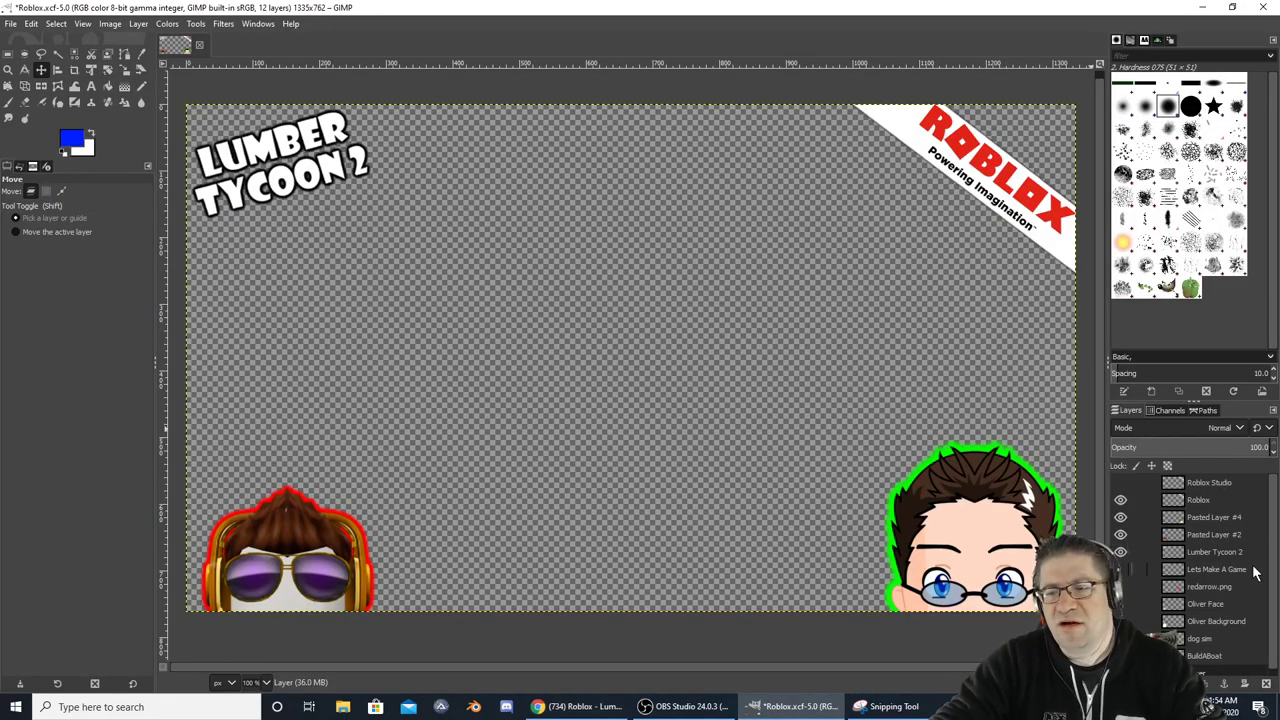
{"action": "scroll", "coordinate": [1210, 638], "scroll_direction": "down", "scroll_amount": 1}
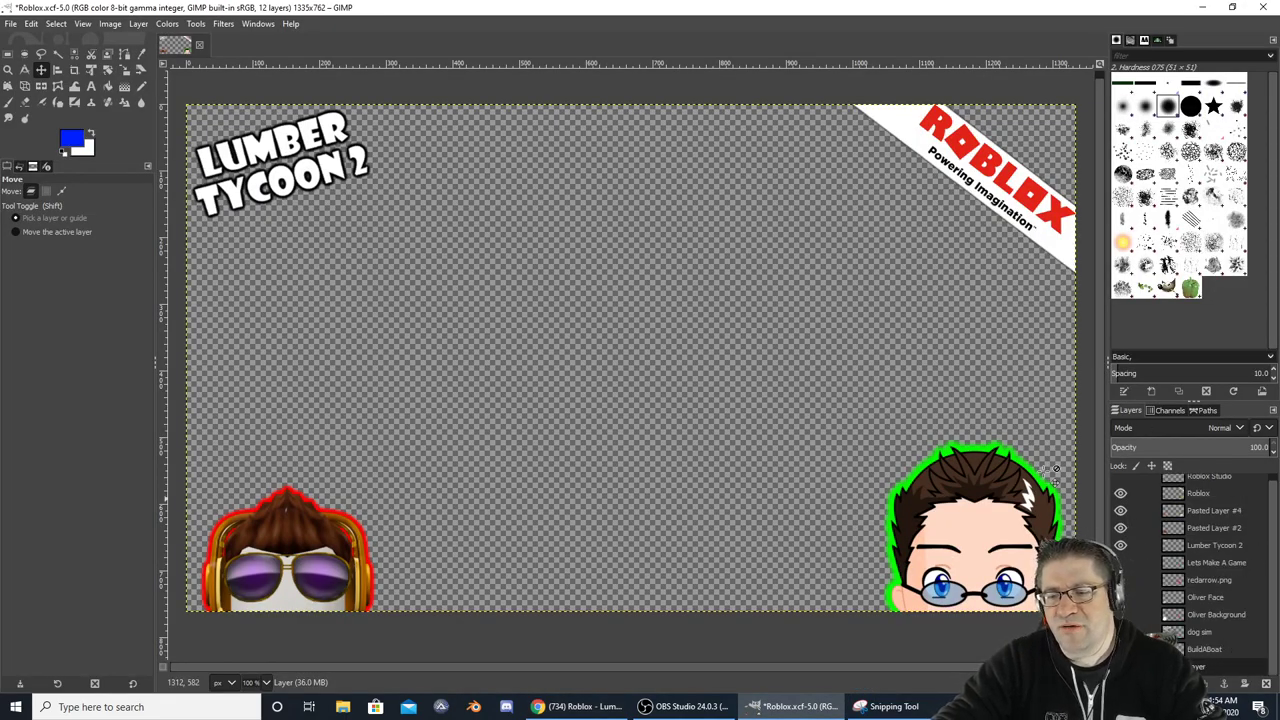
{"action": "key", "text": "ctrl+v"}
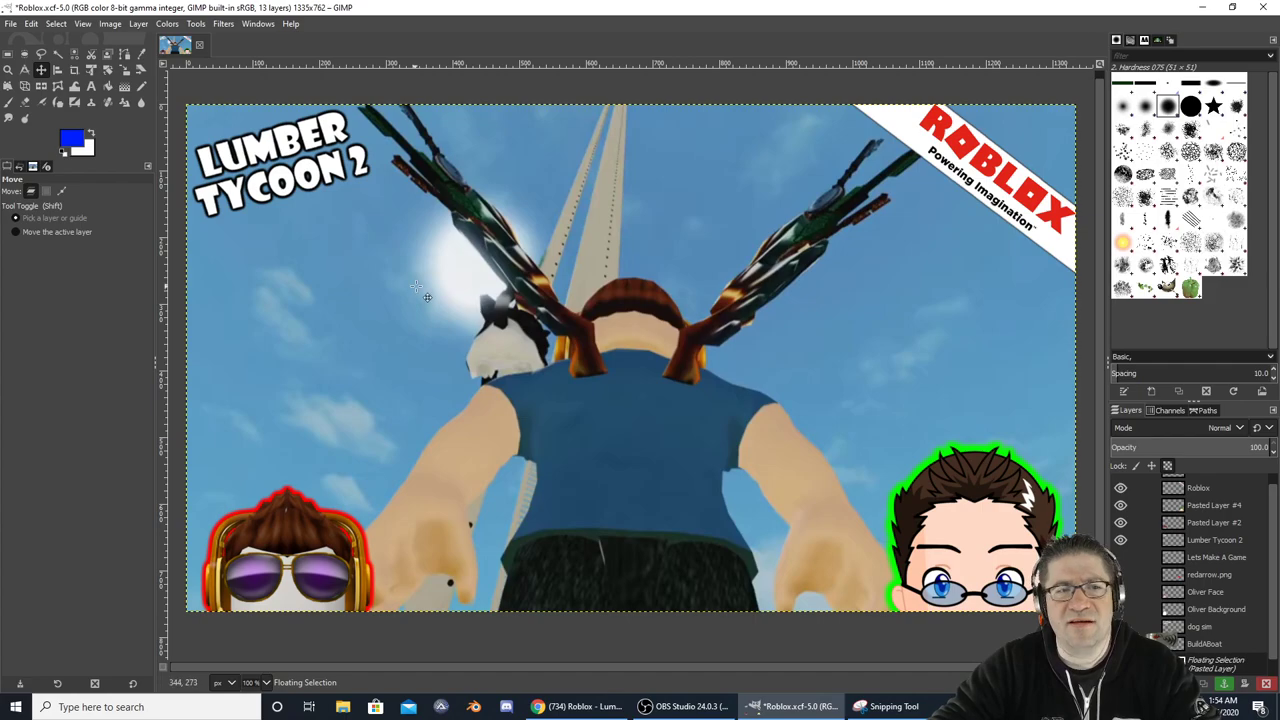
{"action": "scroll", "coordinate": [593, 290], "scroll_direction": "down", "scroll_amount": 2}
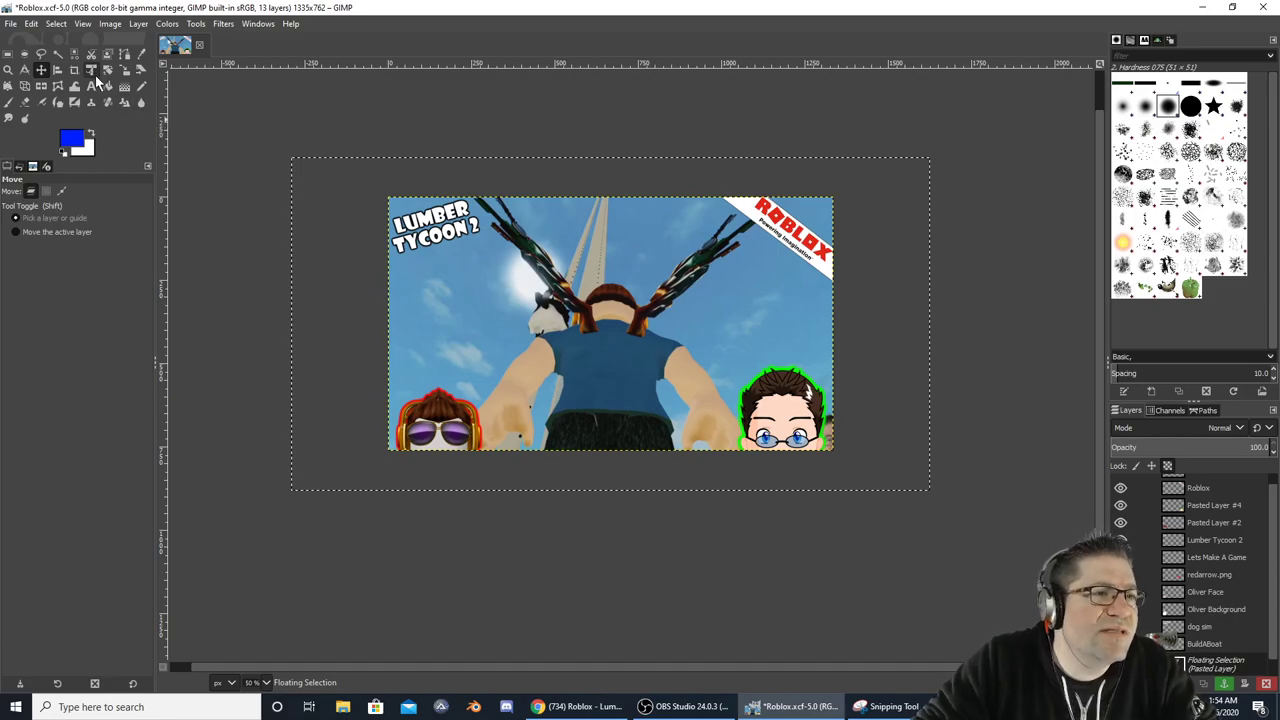
Scale the pasted sky shot to about 1343×772 so it covers the canvas
{"action": "left_click", "coordinate": [124, 70]}
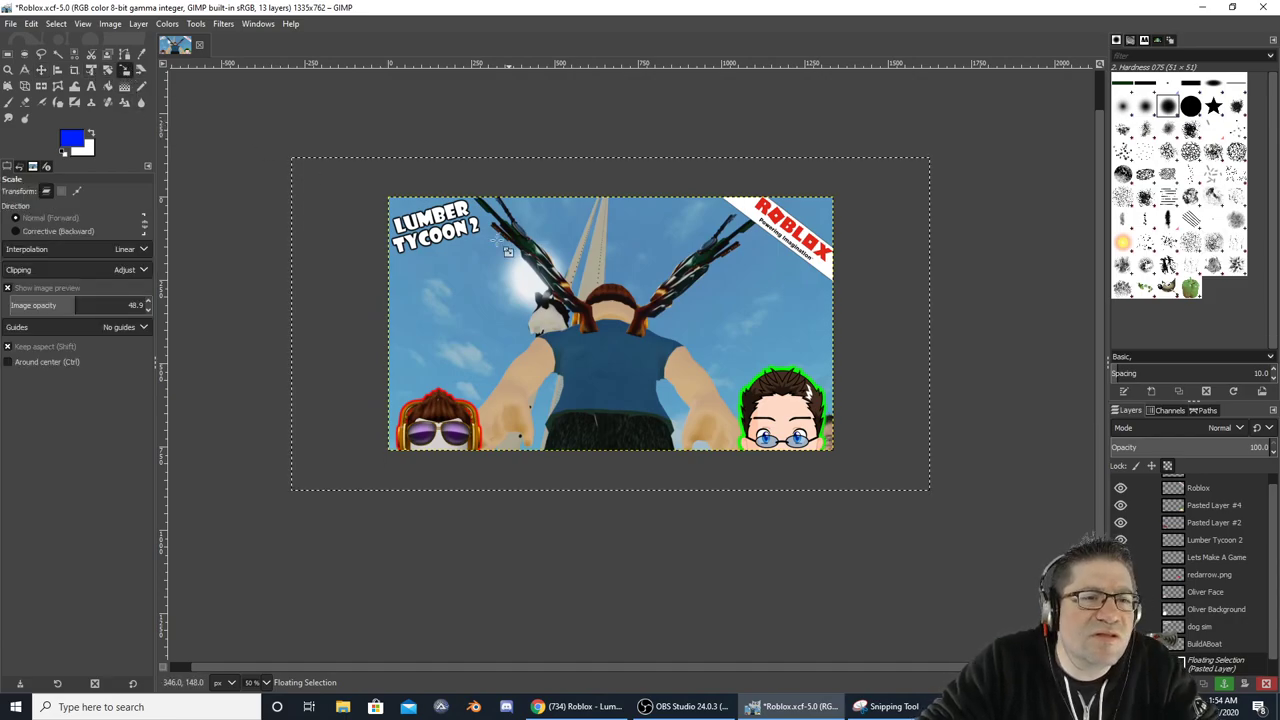
{"action": "left_click", "coordinate": [348, 190]}
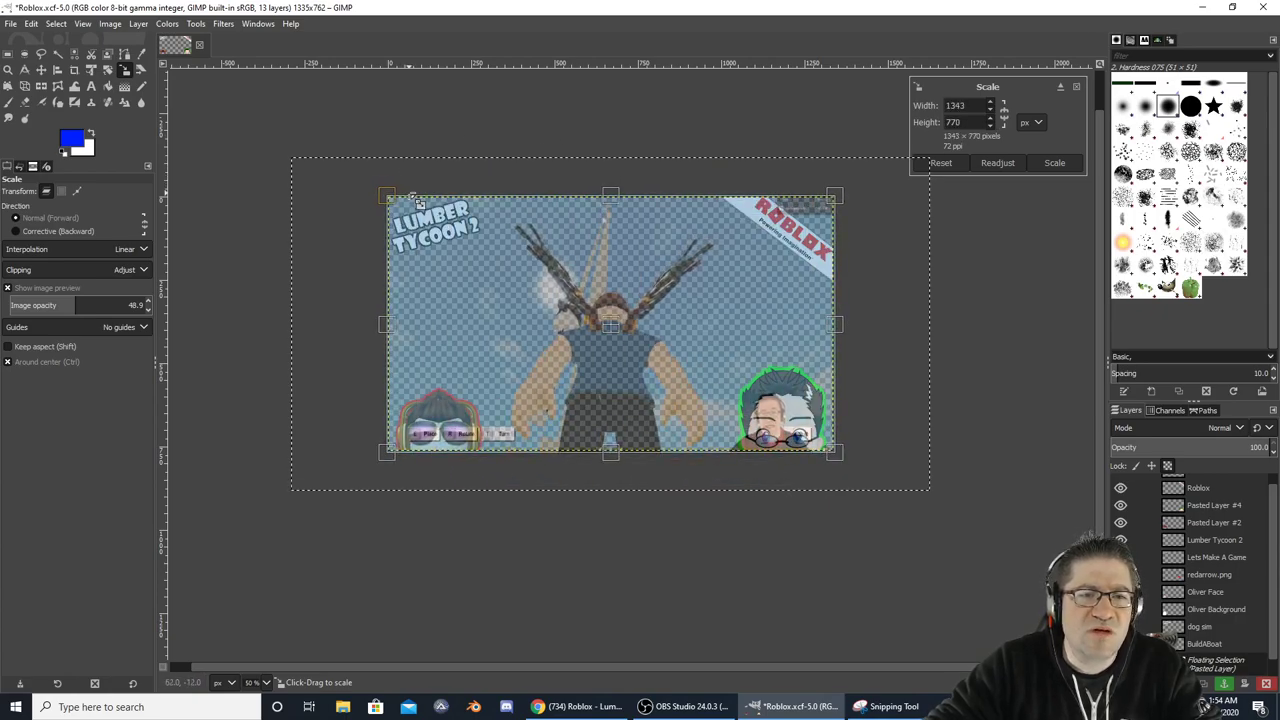
{"action": "left_click_drag", "start_coordinate": [418, 202], "coordinate": [421, 201]}
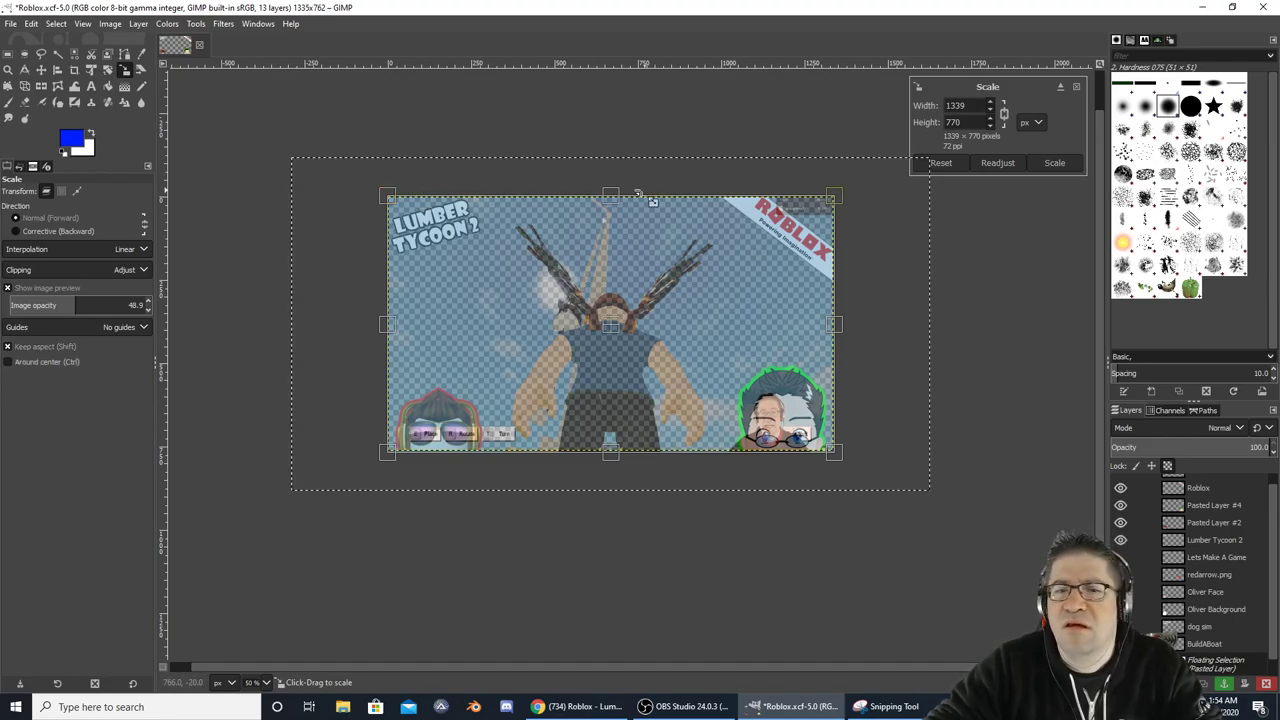
{"action": "left_click_drag", "start_coordinate": [612, 197], "coordinate": [612, 195]}
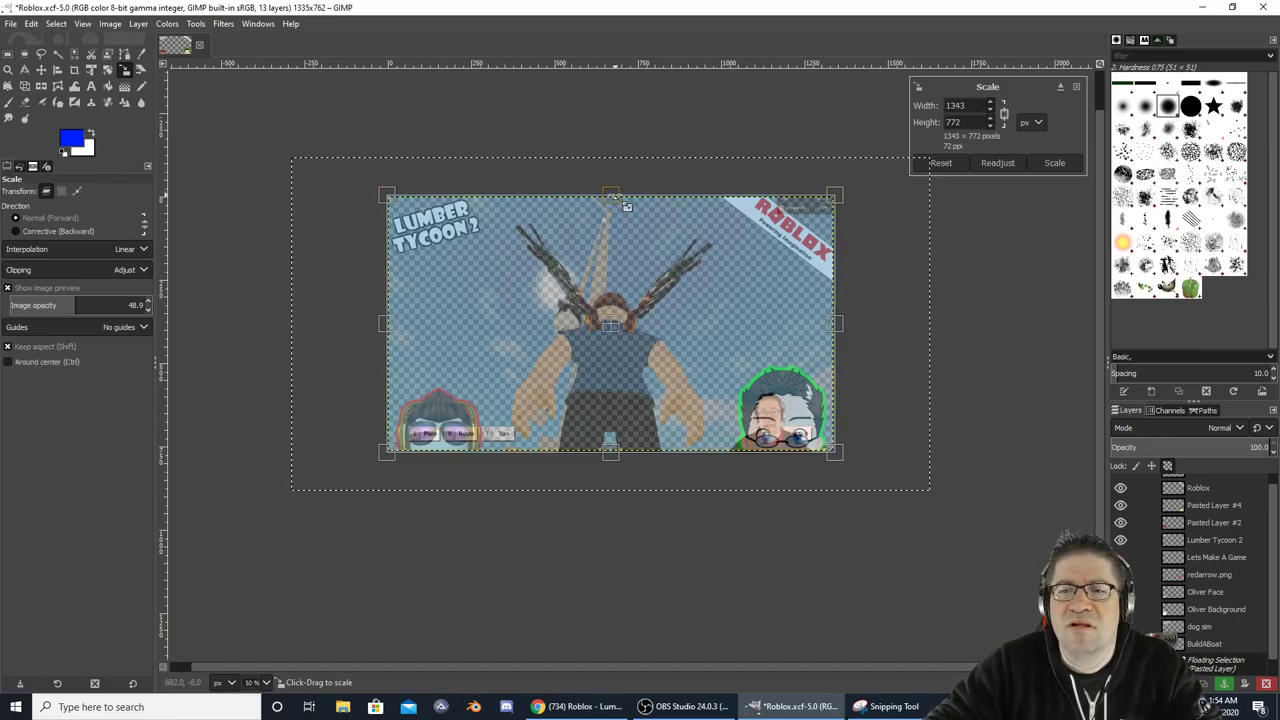
{"action": "left_click", "coordinate": [1049, 163]}
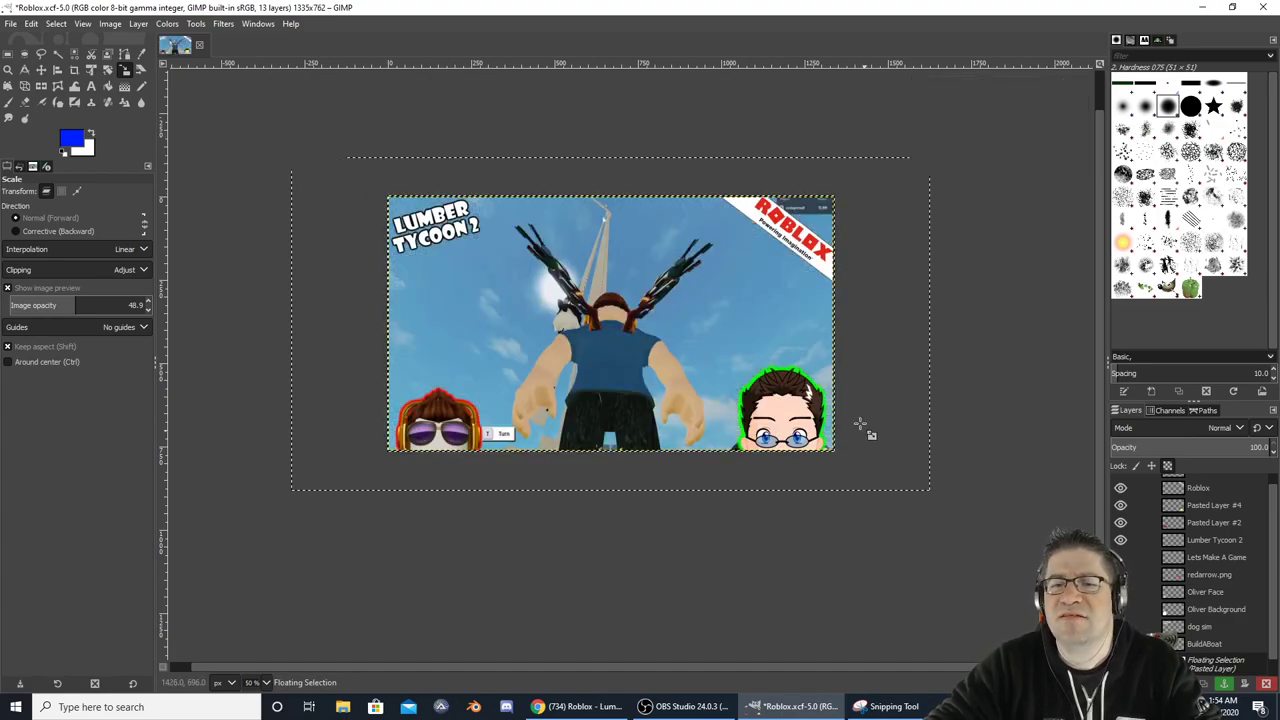
{"action": "scroll", "coordinate": [758, 417], "scroll_direction": "up", "scroll_amount": 4}
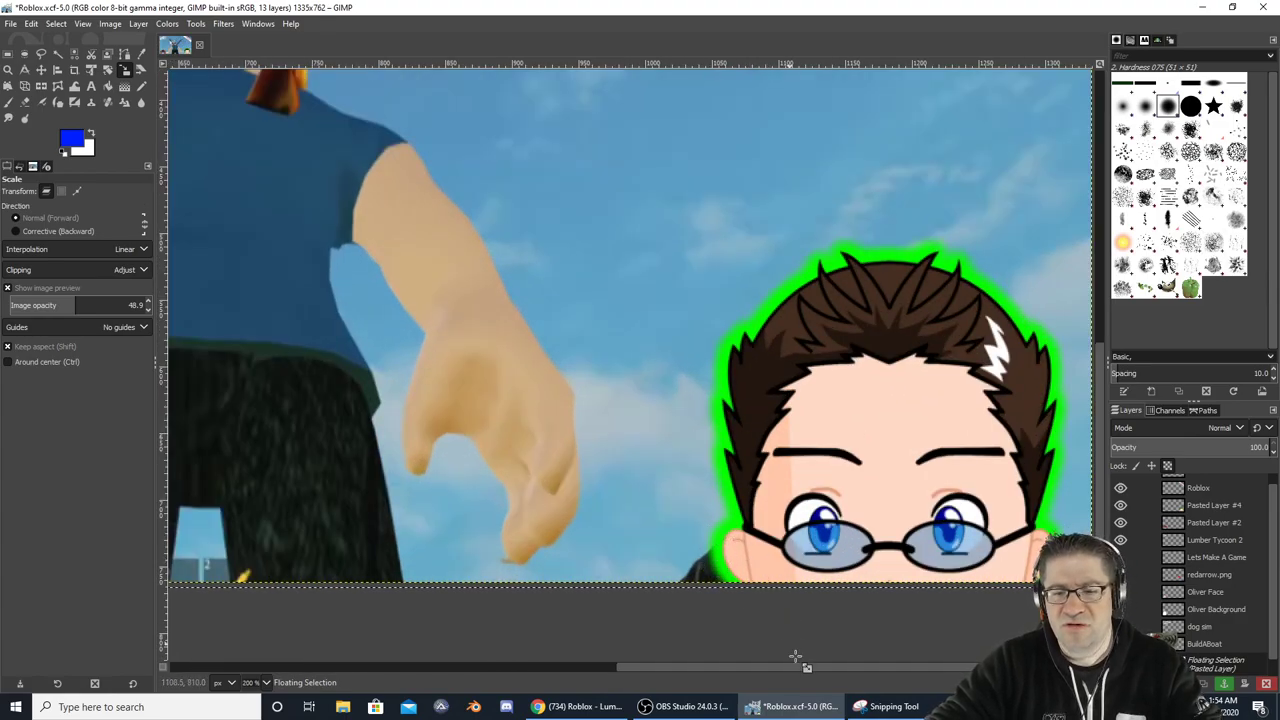
Anchor the floating sky shot so it becomes a regular layer
{"action": "right_click", "coordinate": [1207, 660]}
{"action": "left_click", "coordinate": [932, 620]}
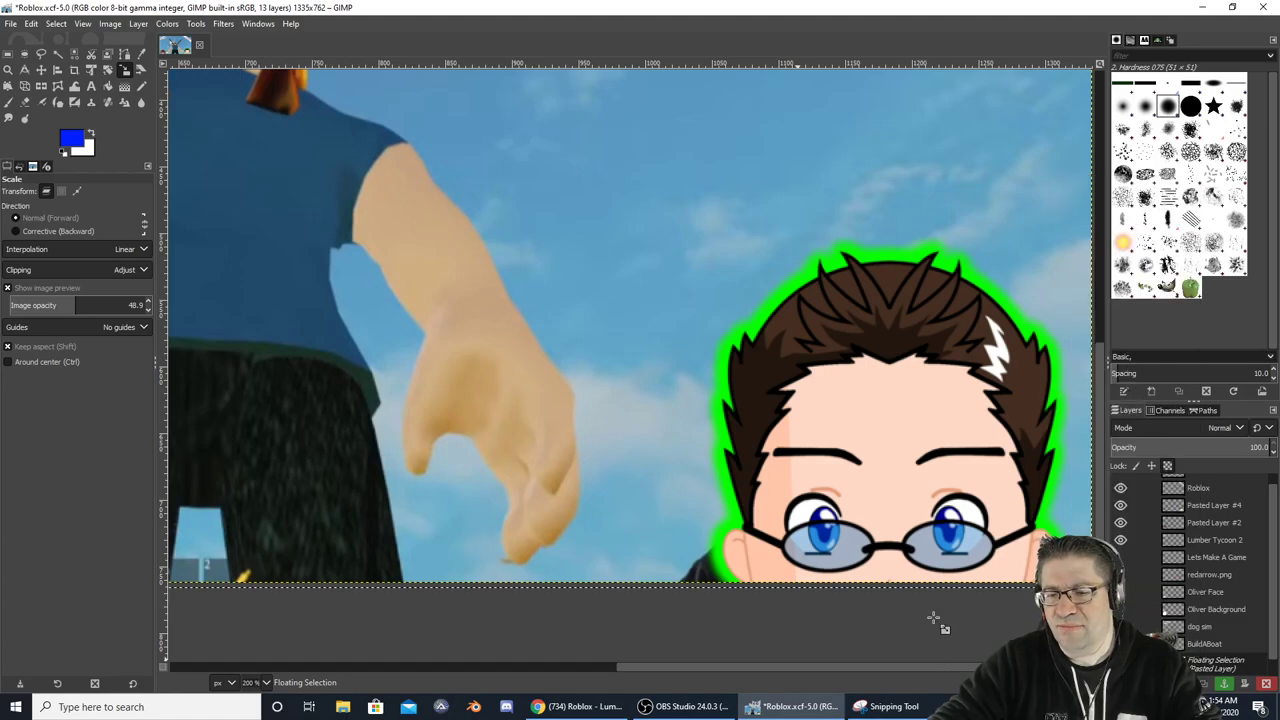
{"action": "right_click", "coordinate": [1199, 668]}
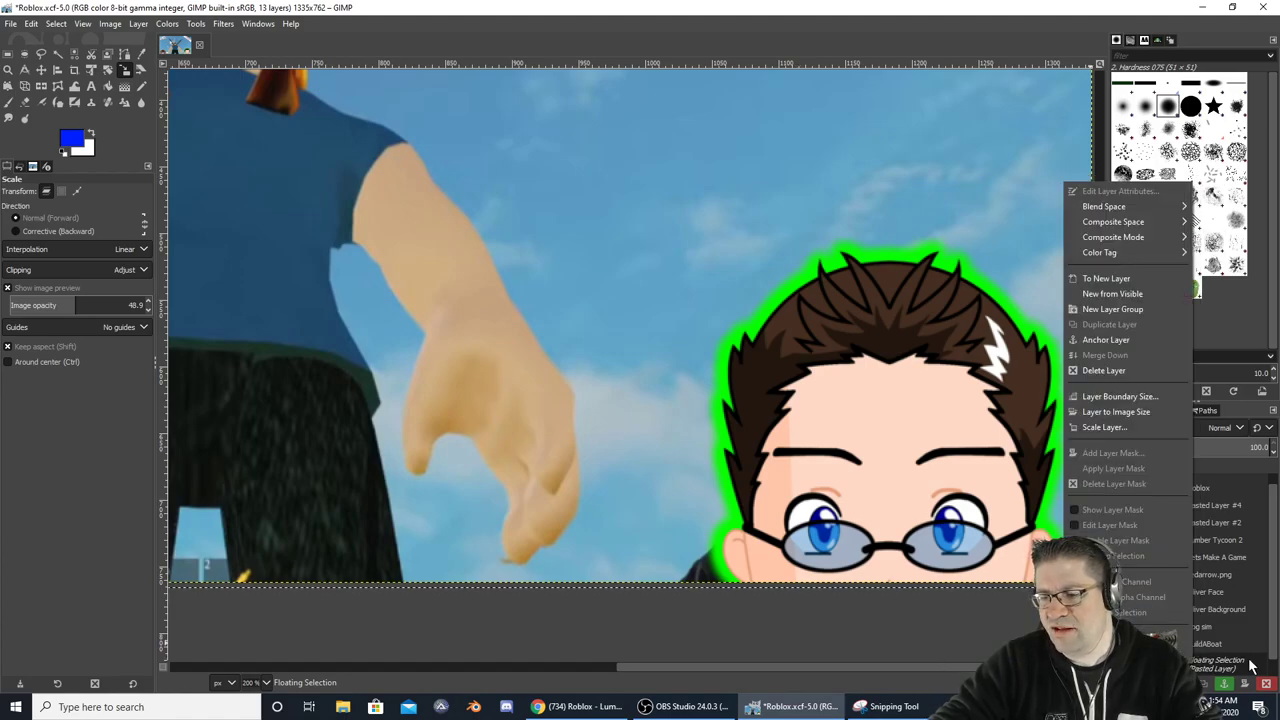
{"action": "left_click", "coordinate": [1110, 341]}
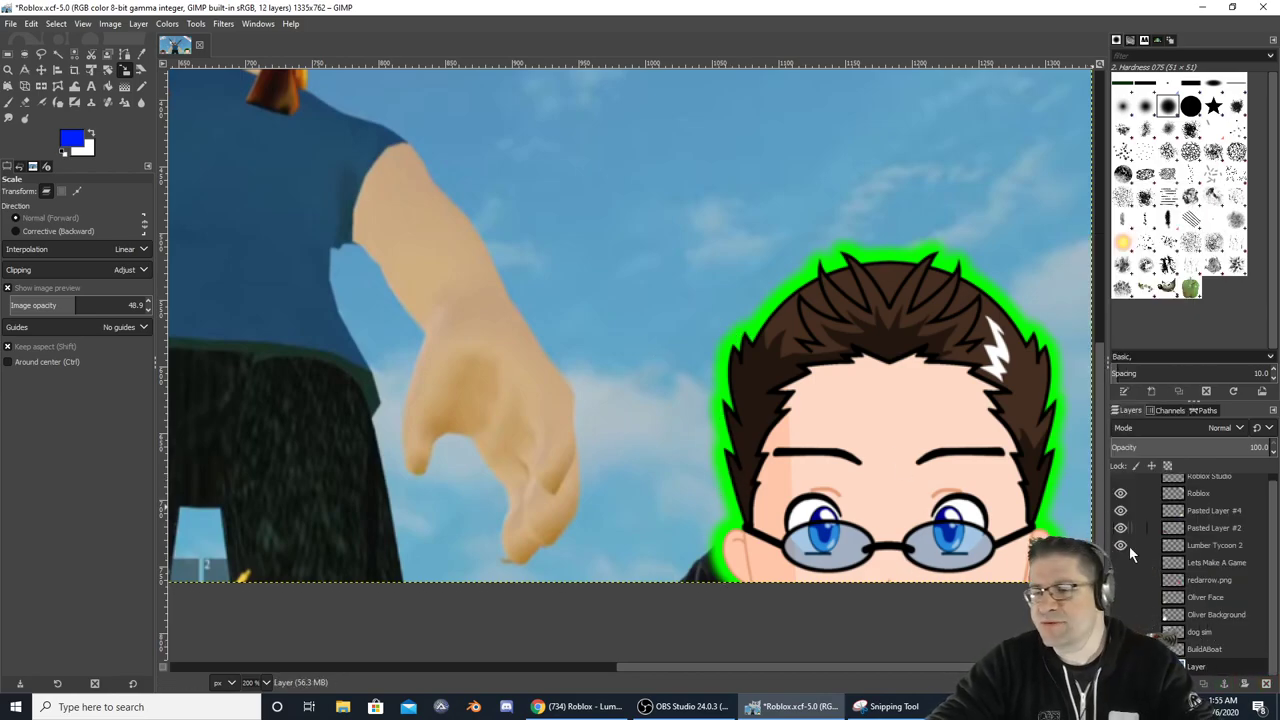
Select and copy a small patch of clear sky near the green-outlined face
{"action": "scroll", "coordinate": [901, 433], "scroll_direction": "down", "scroll_amount": 2}
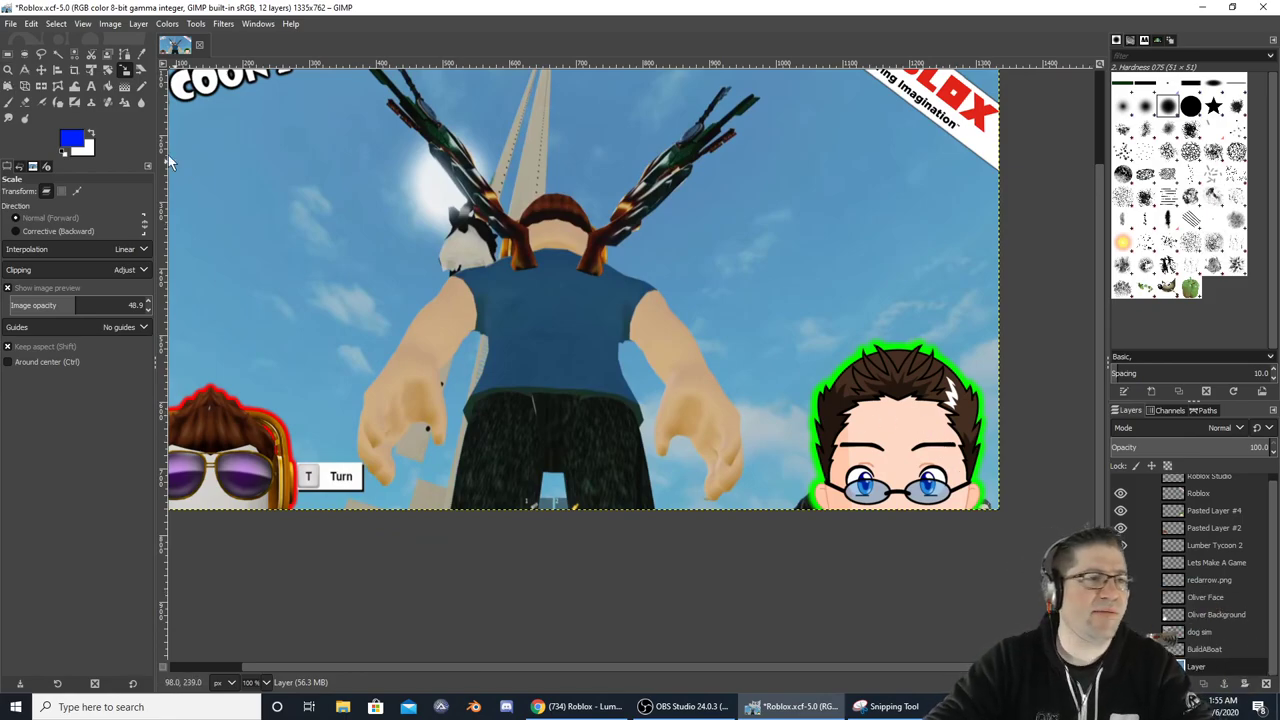
{"action": "left_click", "coordinate": [10, 52]}
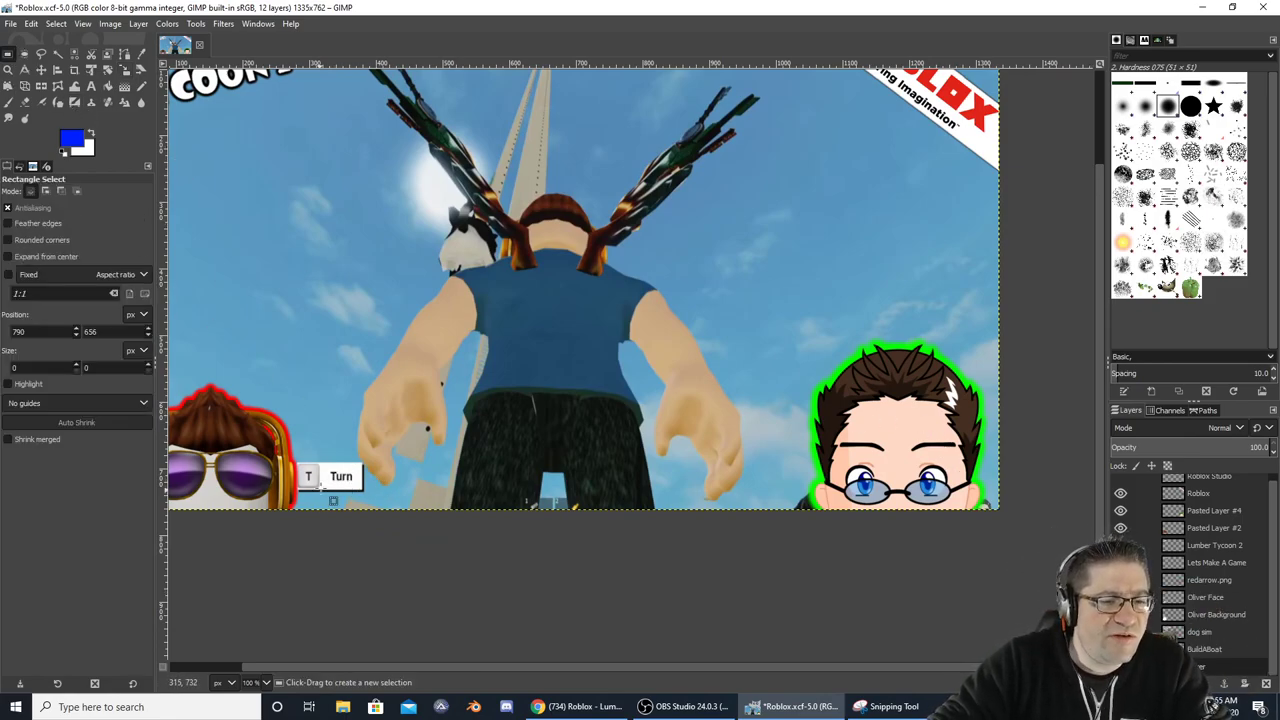
{"action": "scroll", "coordinate": [338, 481], "scroll_direction": "up", "scroll_amount": 5}
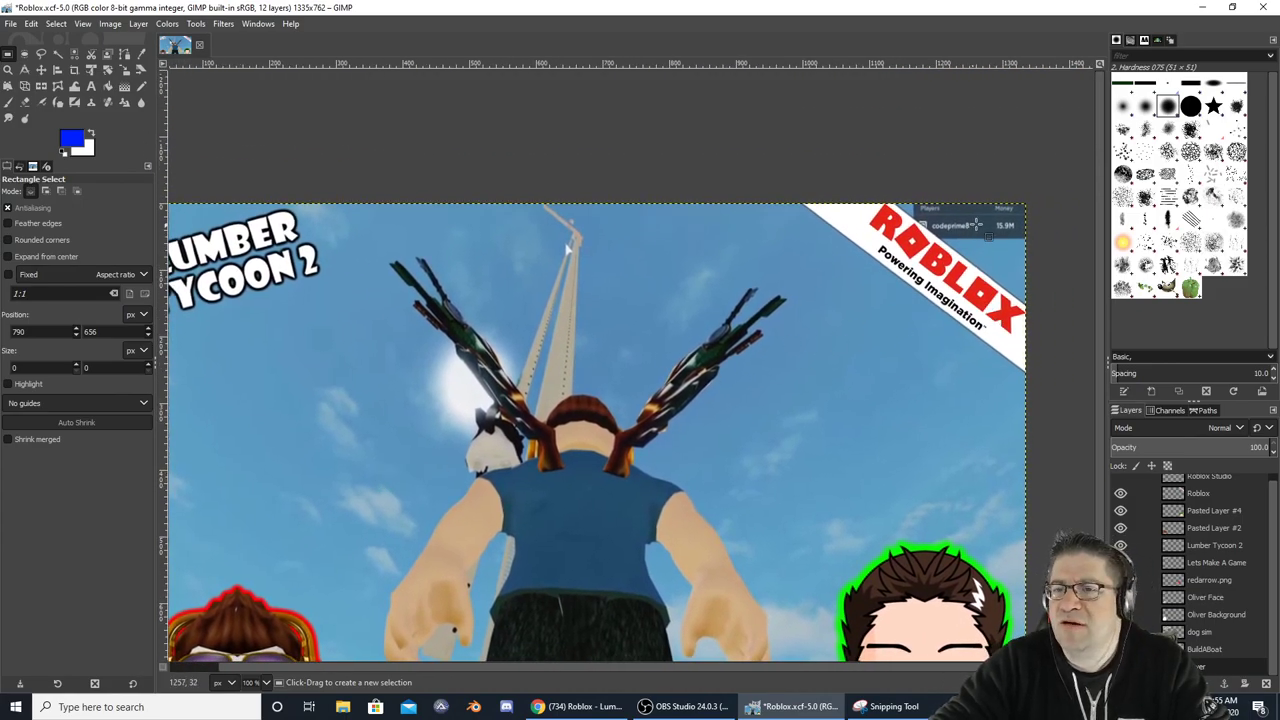
{"action": "scroll", "coordinate": [626, 424], "scroll_direction": "down", "scroll_amount": 5}
{"action": "scroll", "coordinate": [560, 440], "scroll_direction": "right", "scroll_amount": 8}
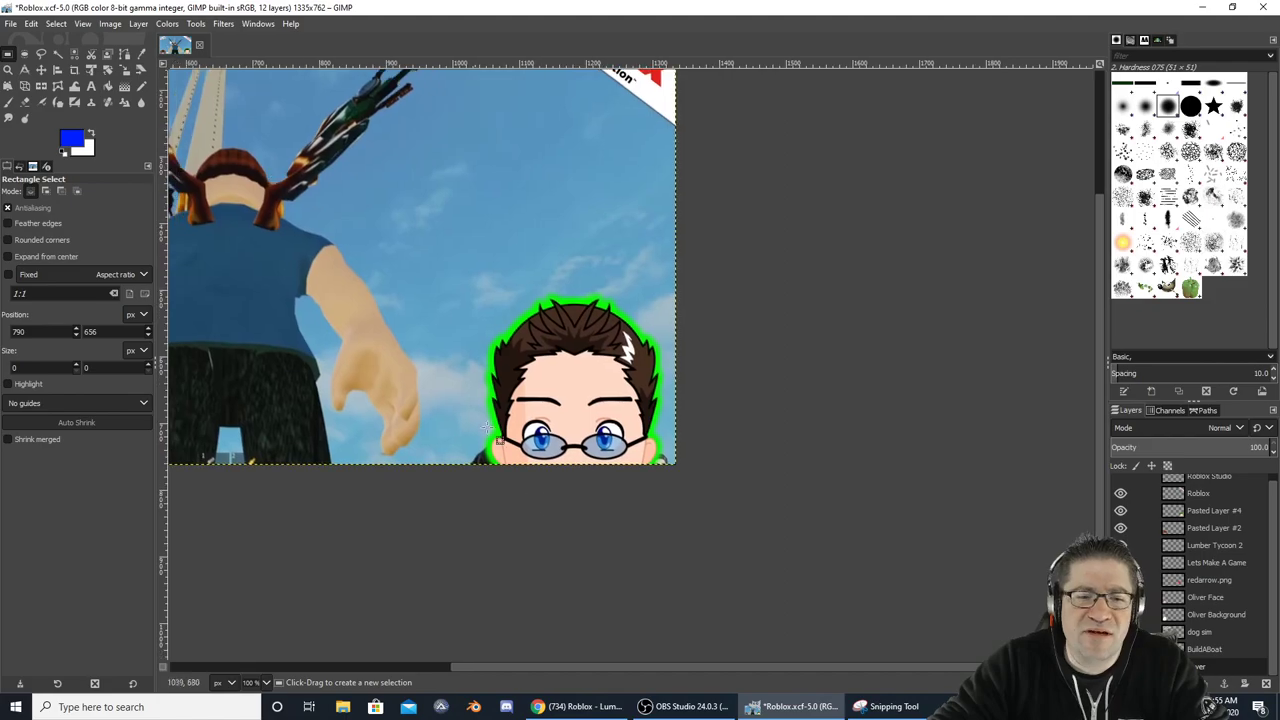
{"action": "scroll", "coordinate": [440, 476], "scroll_direction": "up", "scroll_amount": 4}
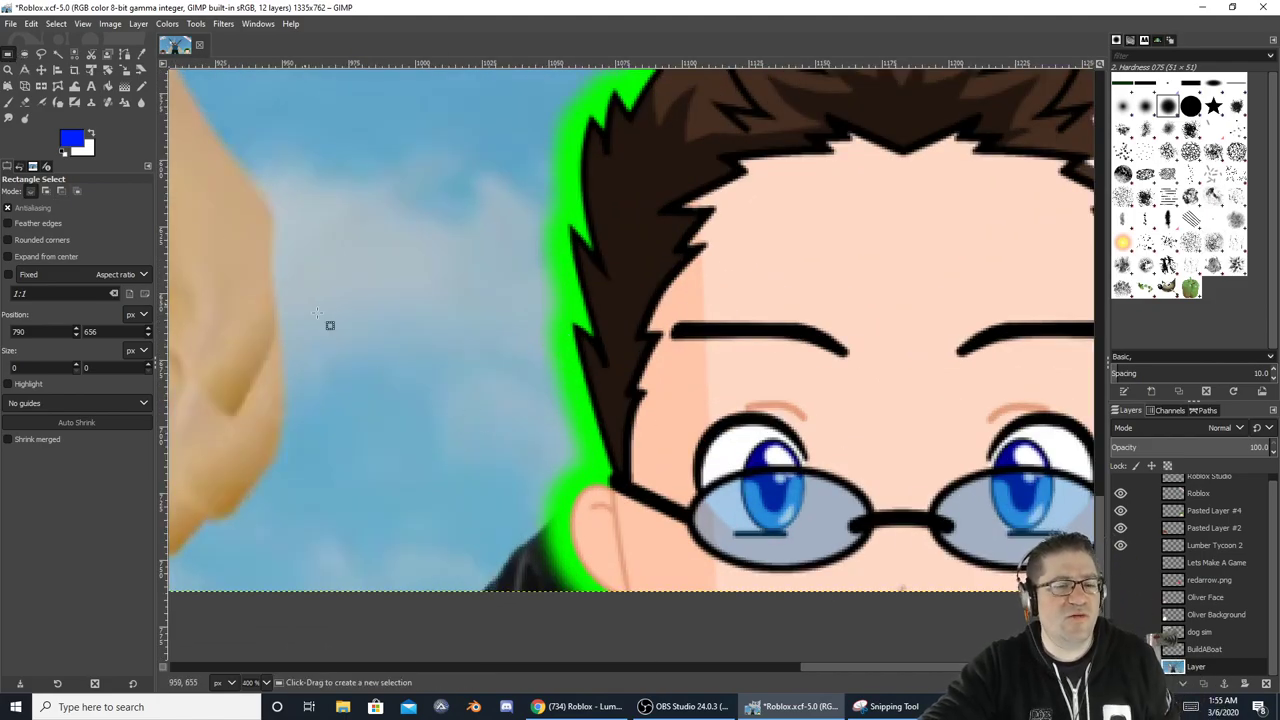
{"action": "left_click_drag", "start_coordinate": [325, 453], "coordinate": [474, 570]}
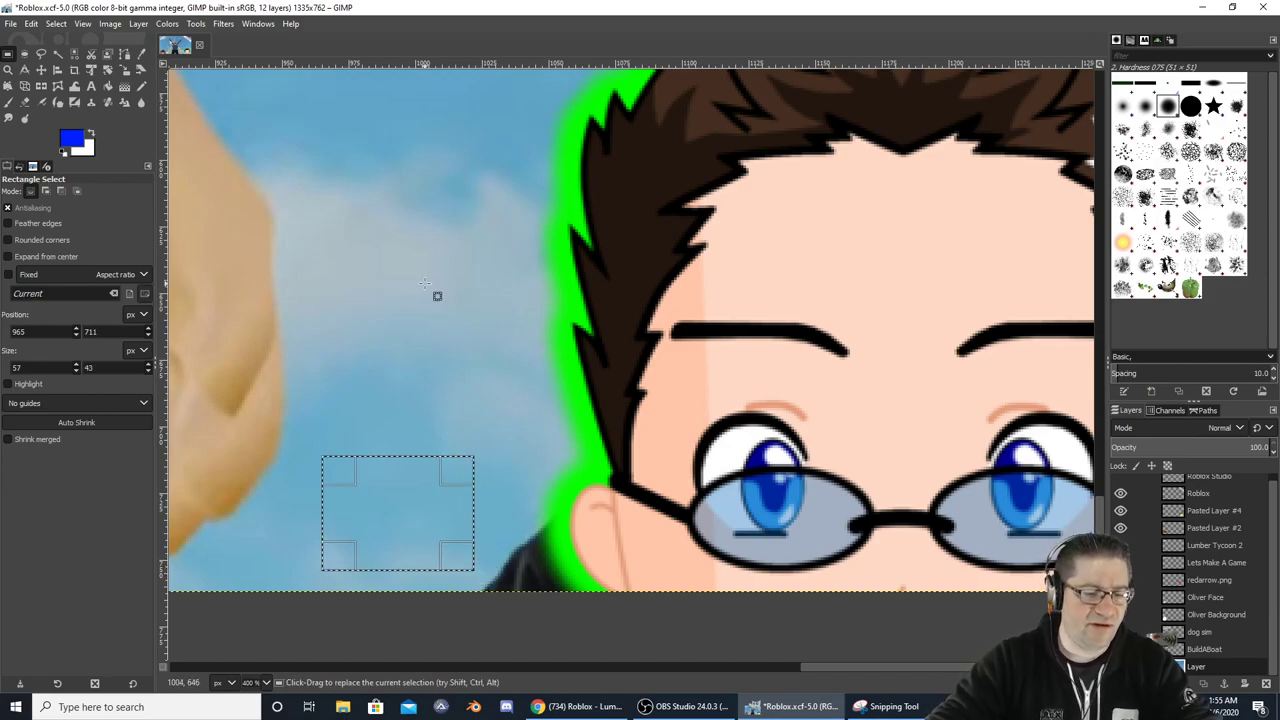
{"action": "key", "text": "ctrl+c"}
Paste the sky patch over the dark spot beside the green outline and anchor it
{"action": "key", "text": "ctrl+v"}
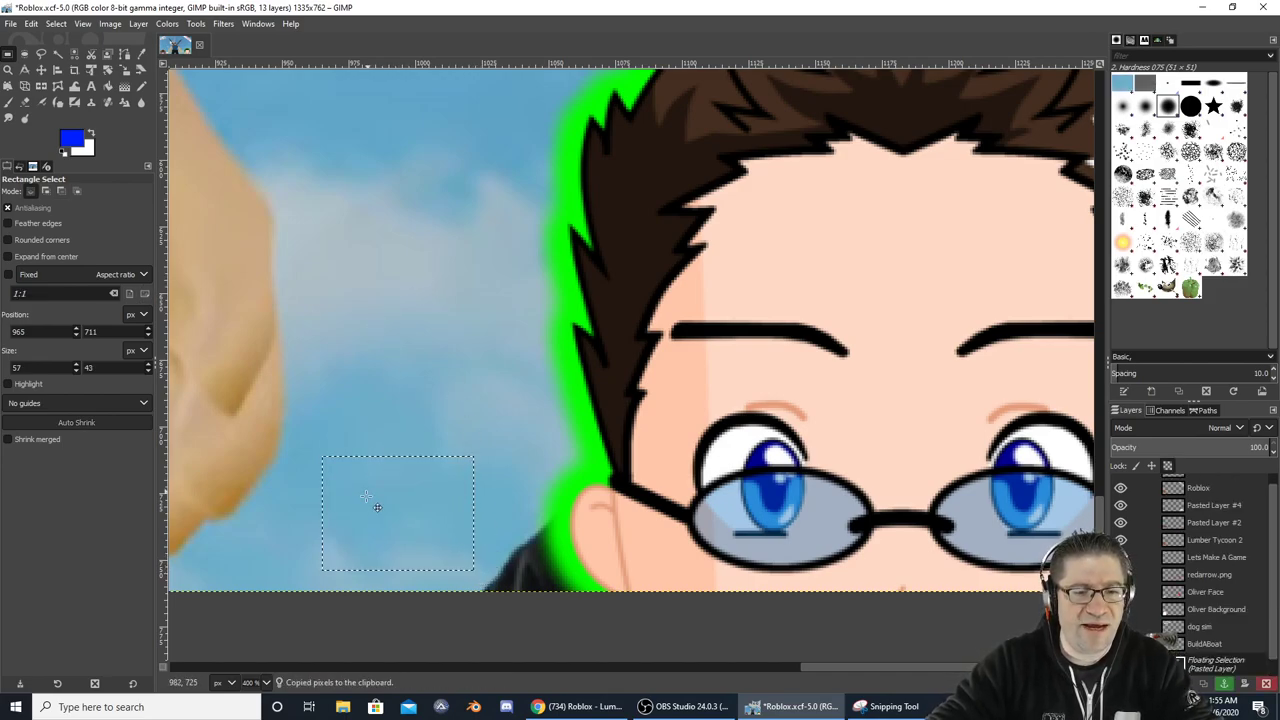
{"action": "left_click_drag", "start_coordinate": [378, 538], "coordinate": [500, 530]}
{"action": "left_click", "coordinate": [478, 423]}
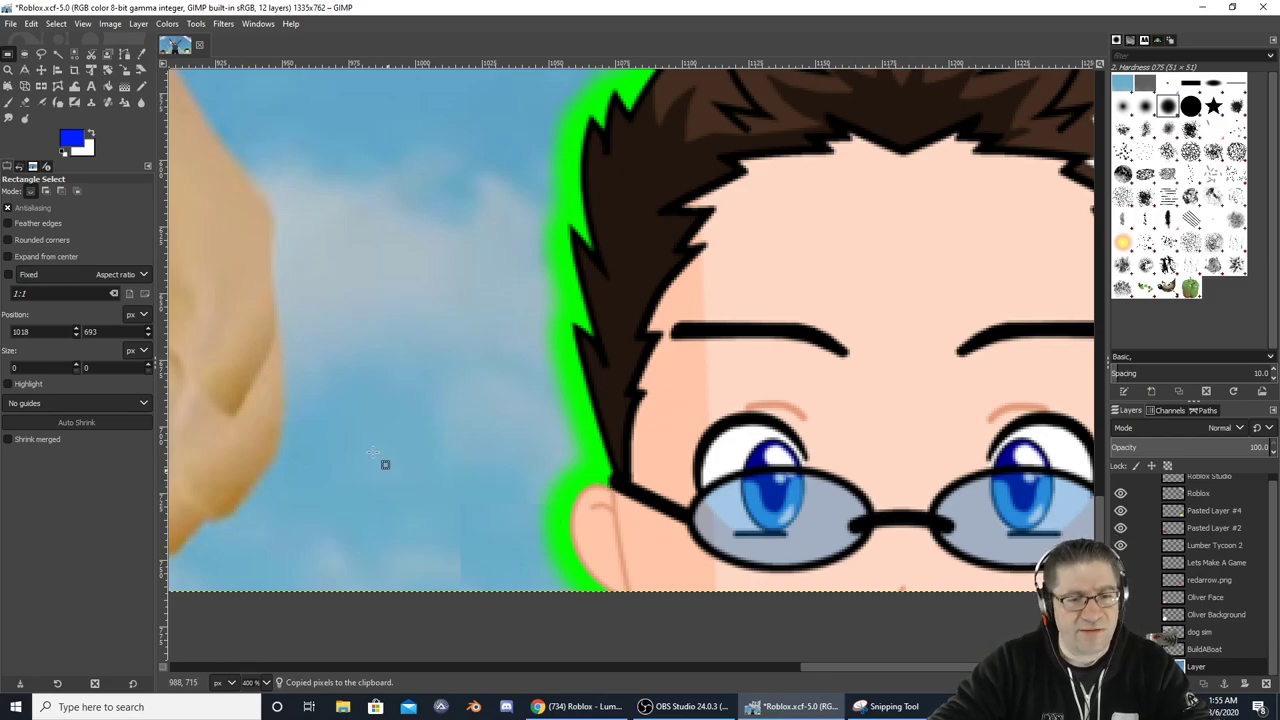
{"action": "left_click", "coordinate": [10, 120]}
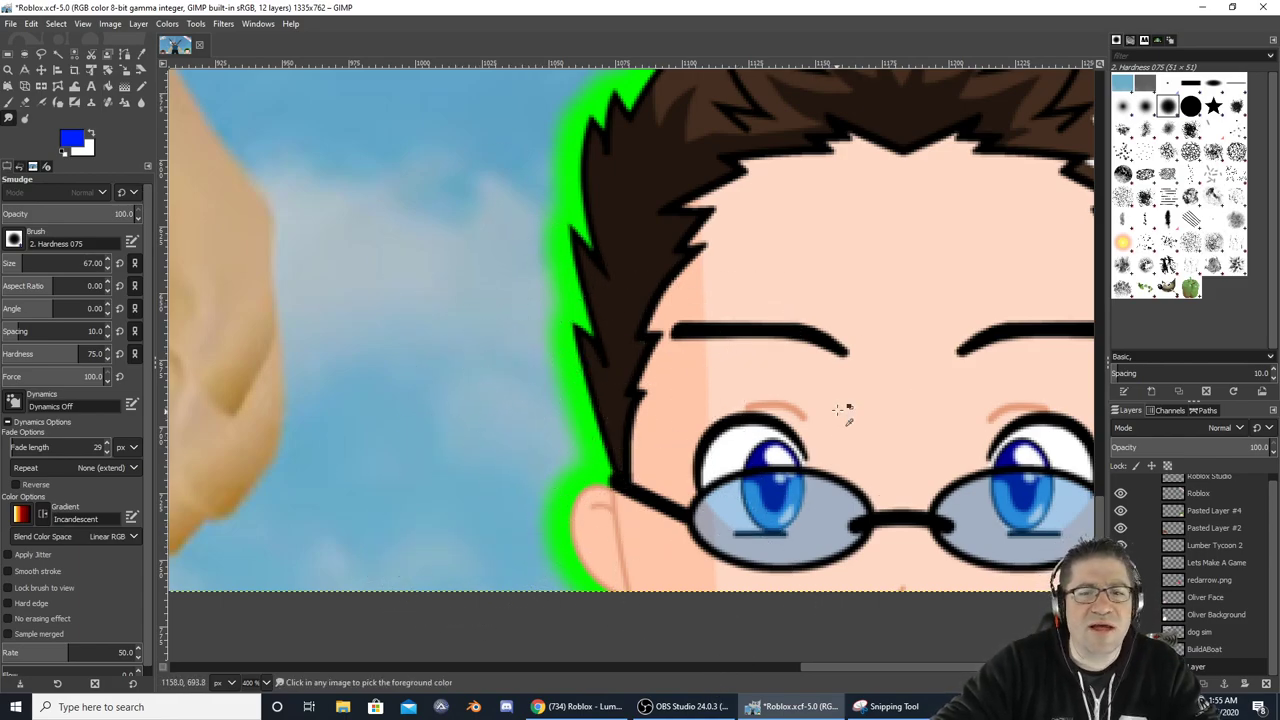
{"action": "scroll", "coordinate": [871, 399], "scroll_direction": "down", "scroll_amount": 2}
{"action": "scroll", "coordinate": [871, 399], "scroll_direction": "right", "scroll_amount": 5}
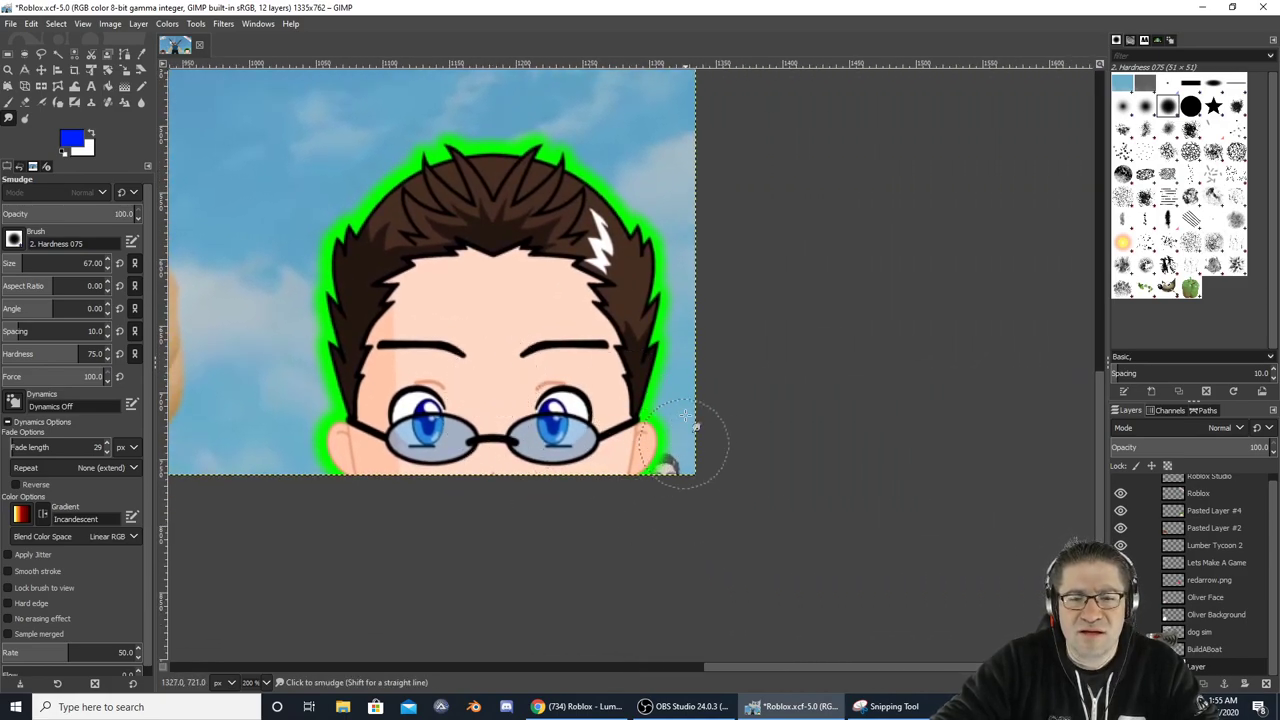
Paste the sky patch again, shift it up-left, and make it a new layer
{"action": "key", "text": "ctrl+v"}
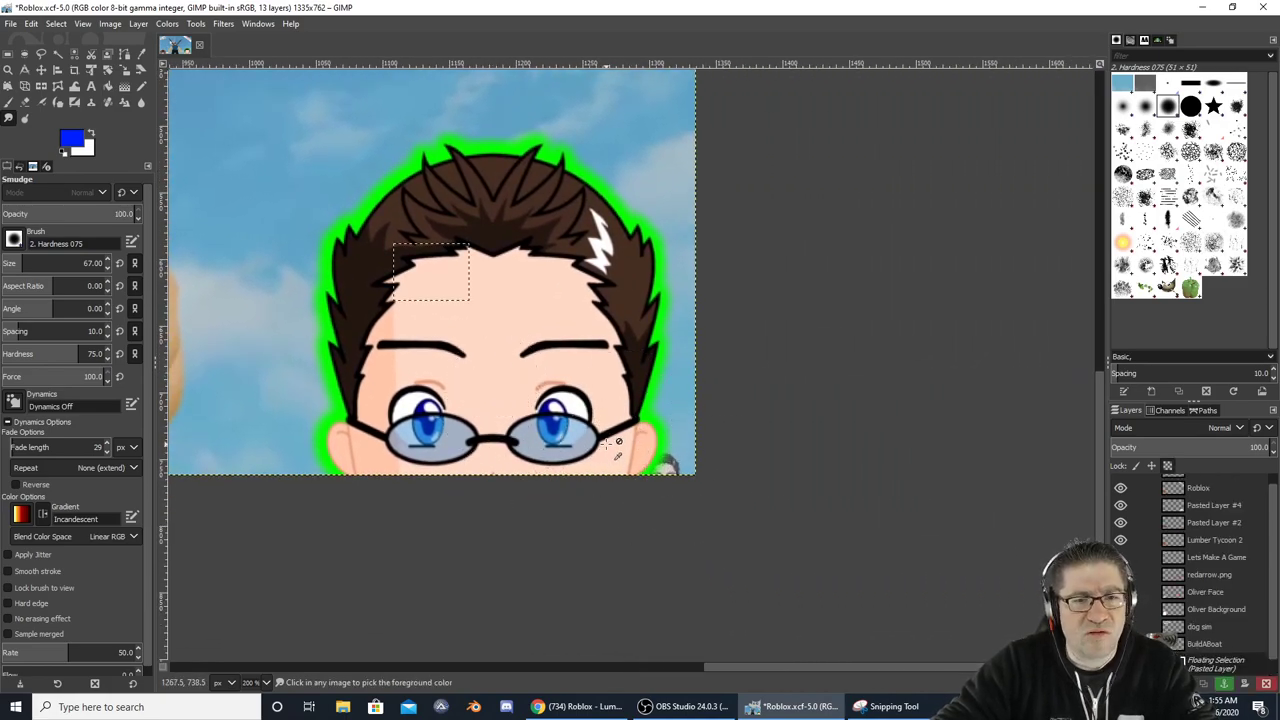
{"action": "key", "text": "m"}
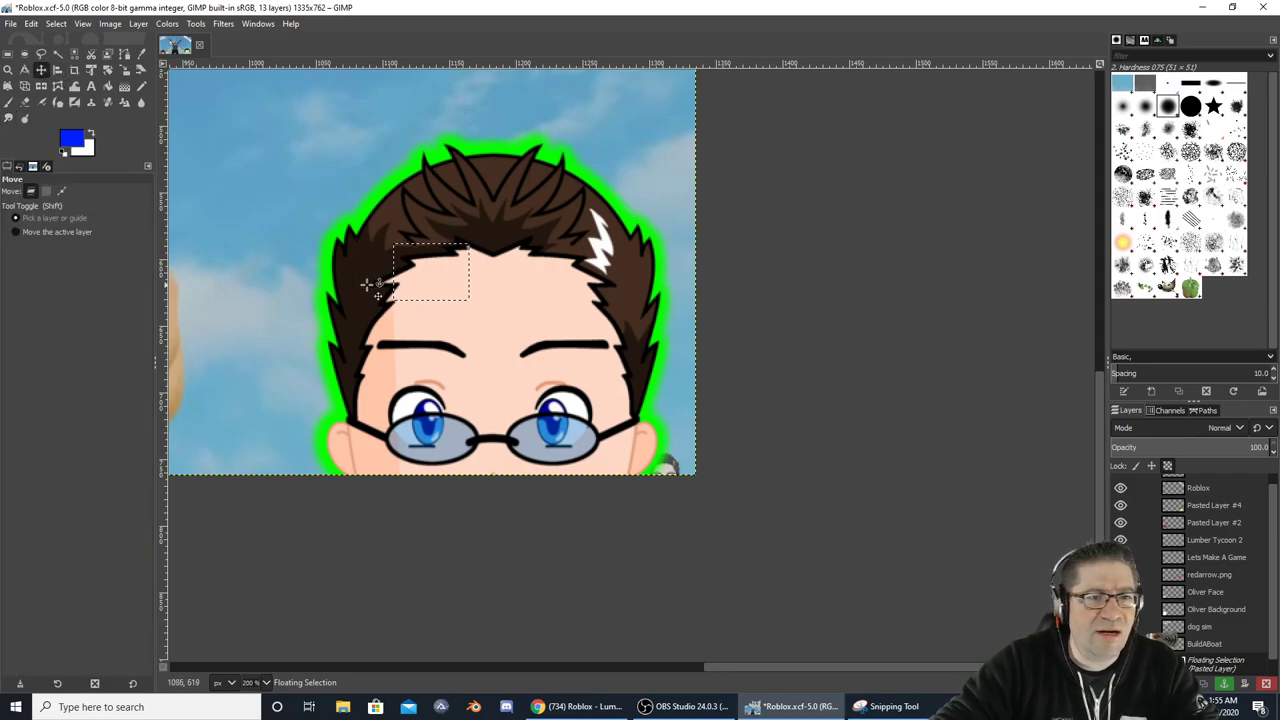
{"action": "key", "text": "shift+ctrl+n"}
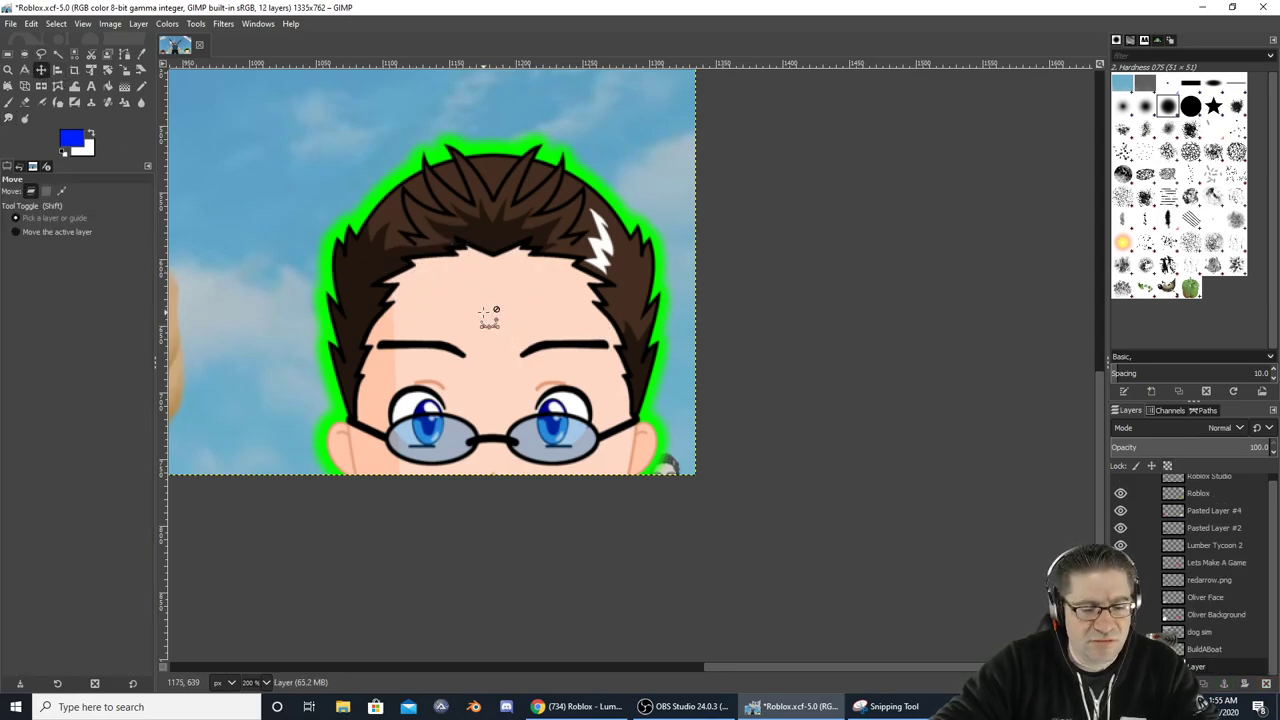
{"action": "key", "text": "ctrl+z"}
{"action": "left_click_drag", "start_coordinate": [446, 297], "coordinate": [429, 280]}
{"action": "key", "text": "shift+ctrl+n"}
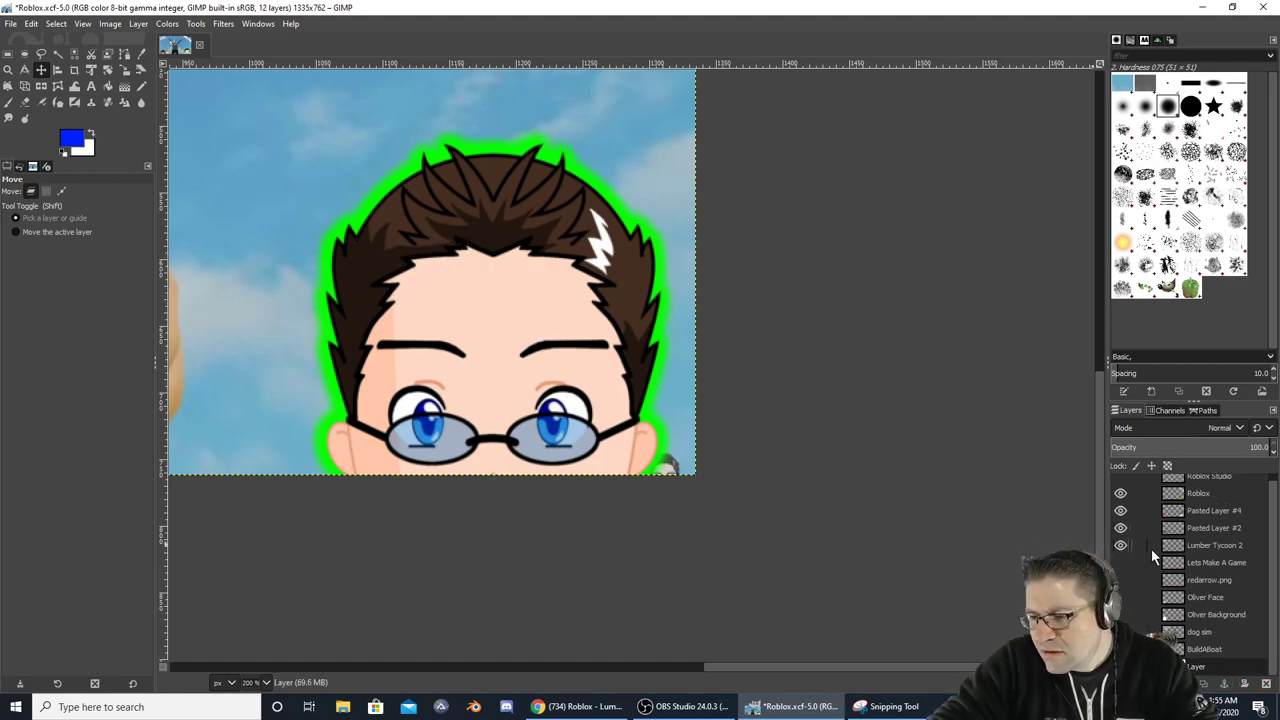
With Pasted Layer #4 hidden, anchor a sky patch over the bottom-right dark shape
{"action": "left_click", "coordinate": [1120, 510]}
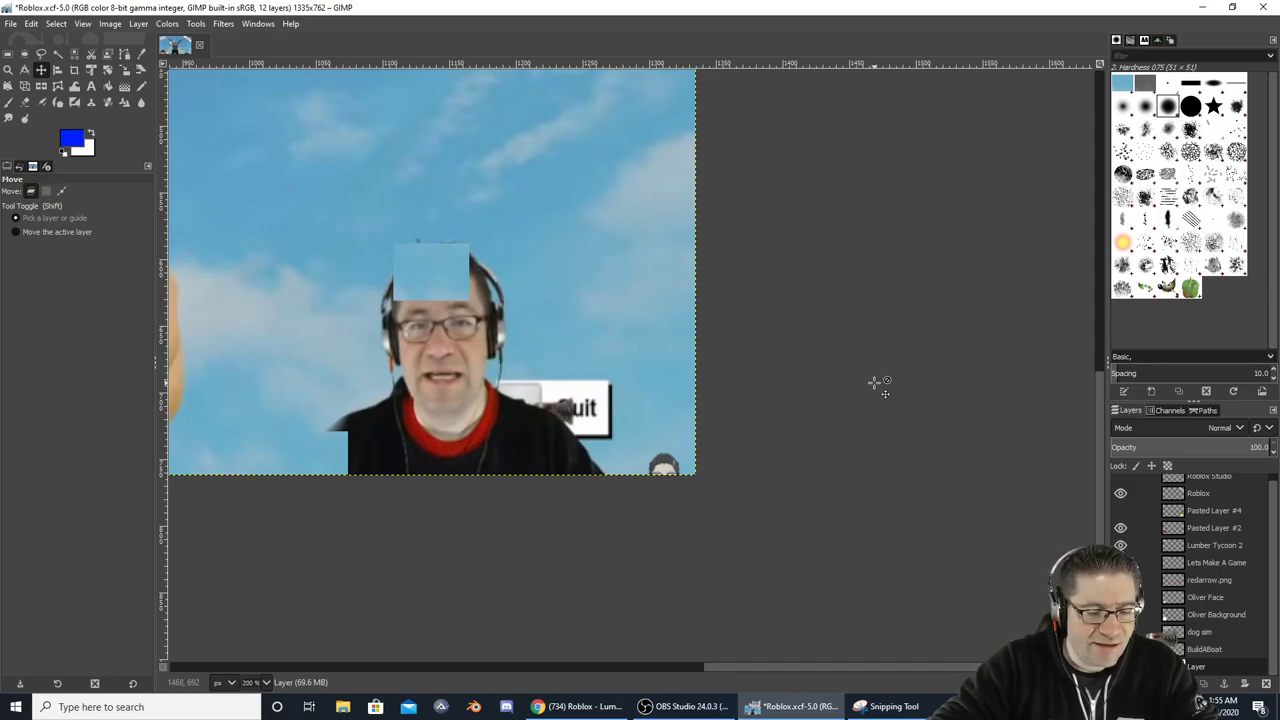
{"action": "key", "text": "ctrl+v"}
{"action": "mouse_move", "coordinate": [451, 291]}
{"action": "left_mouse_down"}
{"action": "mouse_move", "coordinate": [638, 397]}
{"action": "mouse_move", "coordinate": [680, 482]}
{"action": "mouse_move", "coordinate": [657, 458]}
{"action": "mouse_move", "coordinate": [611, 459]}
{"action": "left_mouse_up"}
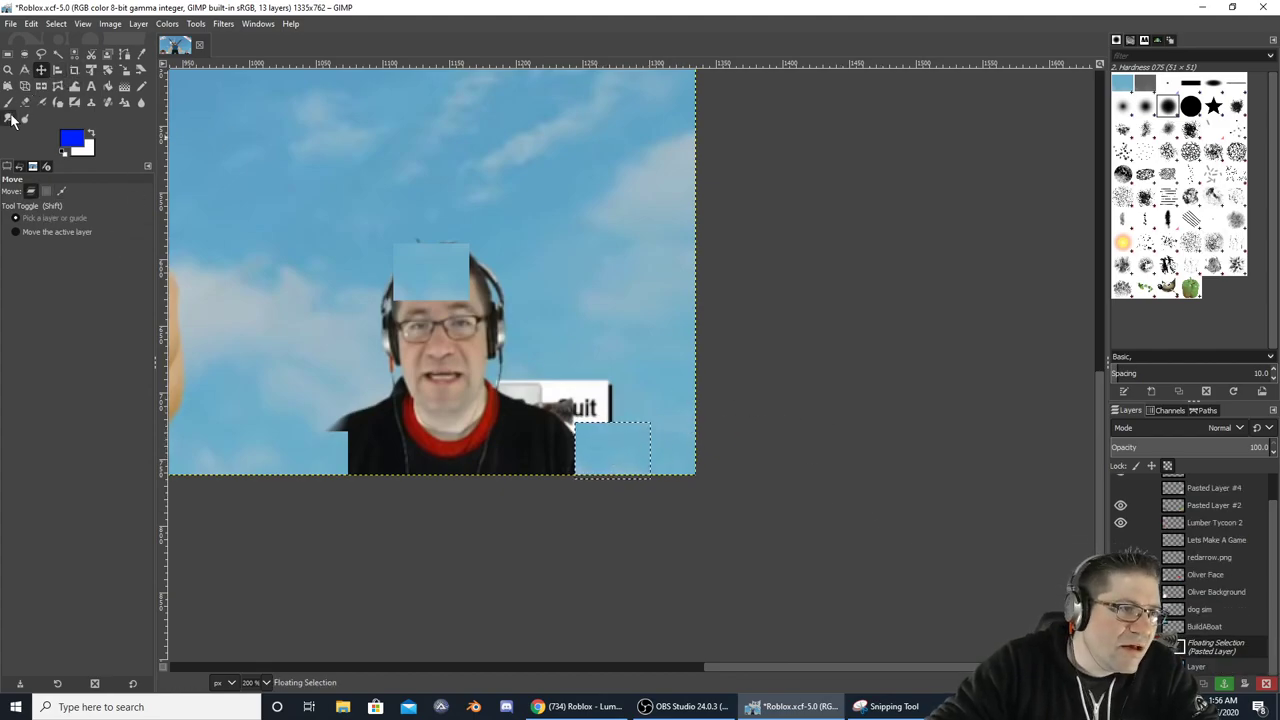
{"action": "key", "text": "s"}
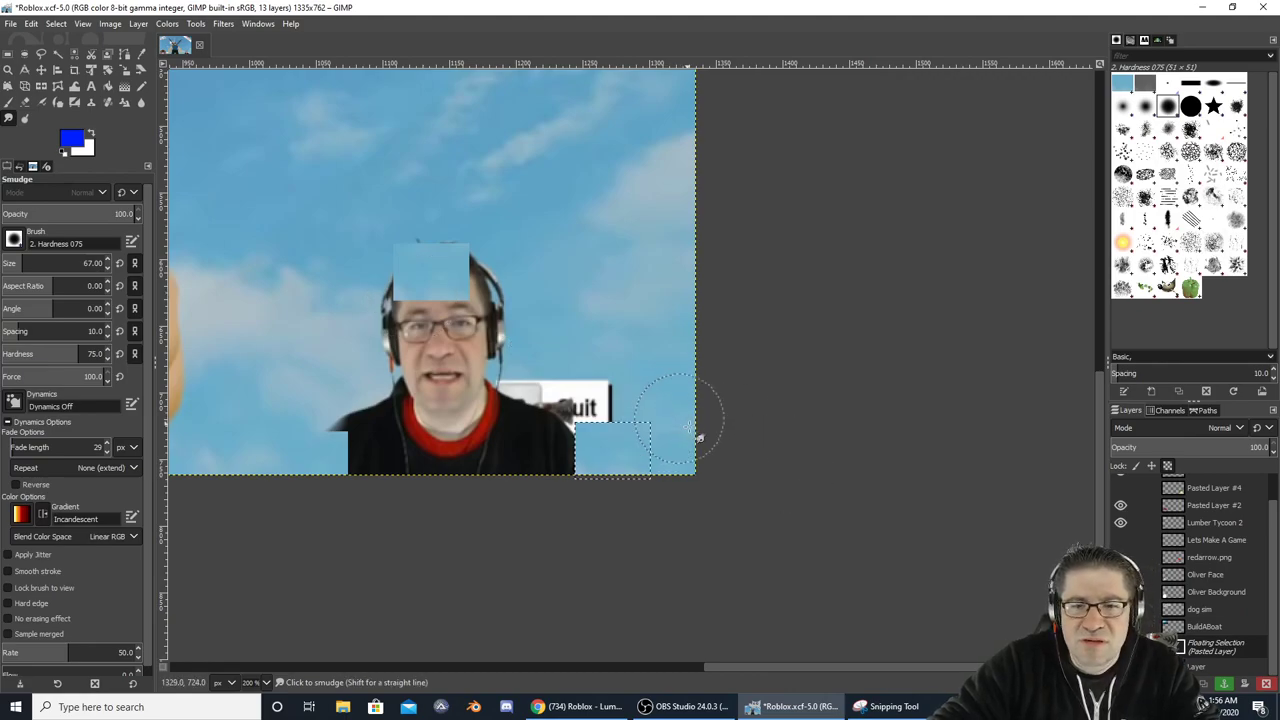
{"action": "right_click", "coordinate": [1228, 648]}
{"action": "left_click", "coordinate": [1135, 333]}
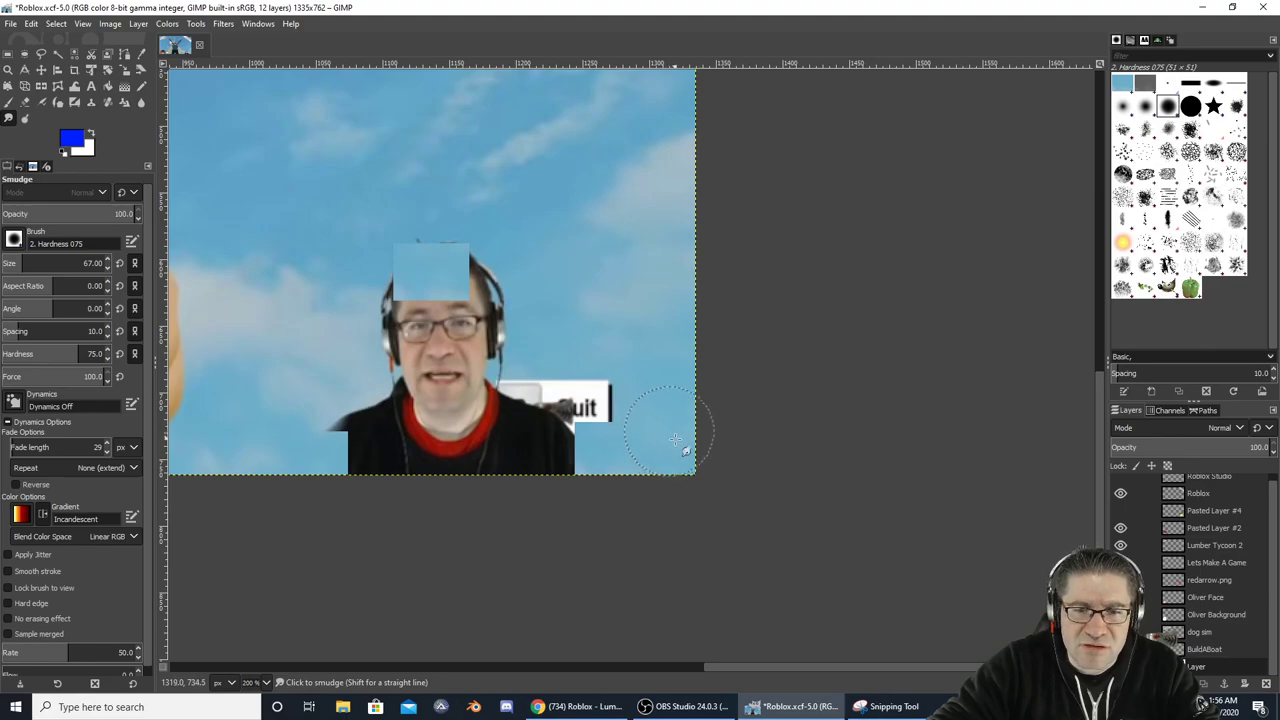
{"action": "left_click", "coordinate": [1120, 510]}
{"action": "scroll", "coordinate": [480, 285], "scroll_direction": "left", "scroll_amount": 3}
{"action": "scroll", "coordinate": [514, 293], "scroll_direction": "up", "scroll_amount": 2}
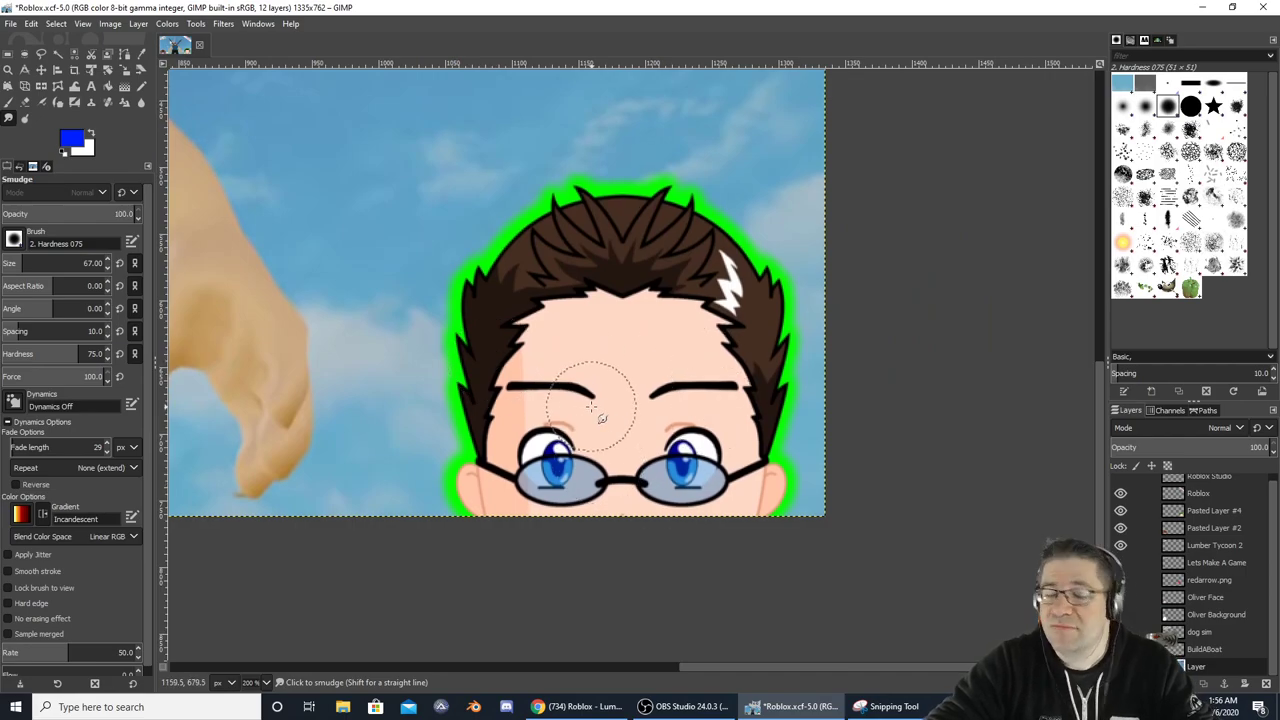
Copy sky from above the avatar and place it as a new layer over the T Turn label
{"action": "scroll", "coordinate": [400, 300], "scroll_direction": "left", "scroll_amount": 15}
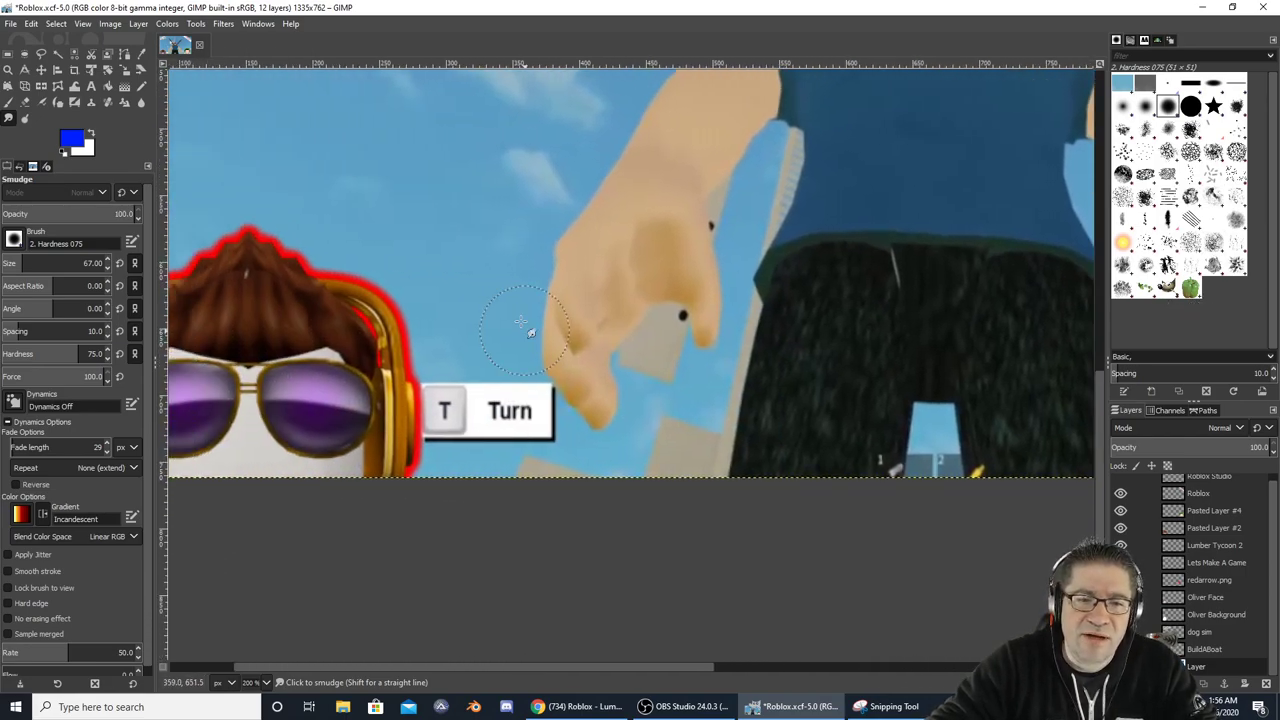
{"action": "key", "text": "r"}
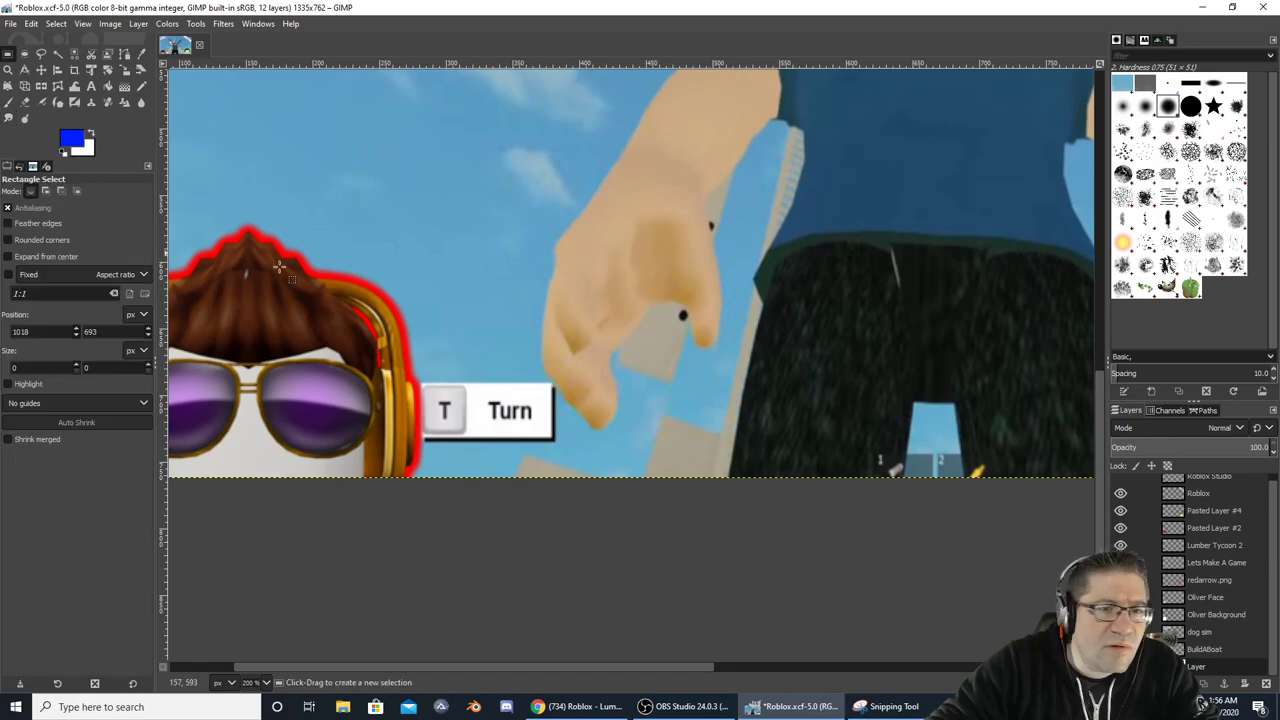
{"action": "left_click_drag", "start_coordinate": [417, 111], "coordinate": [548, 189]}
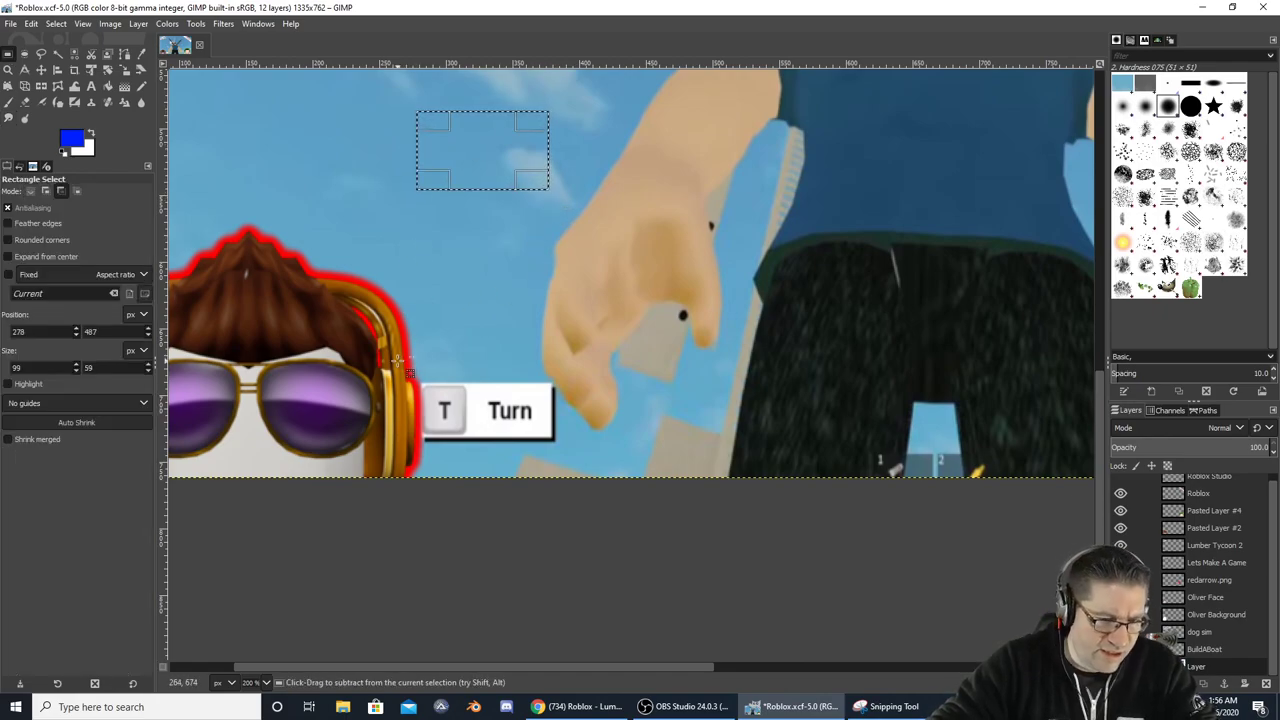
{"action": "key", "text": "ctrl+c"}
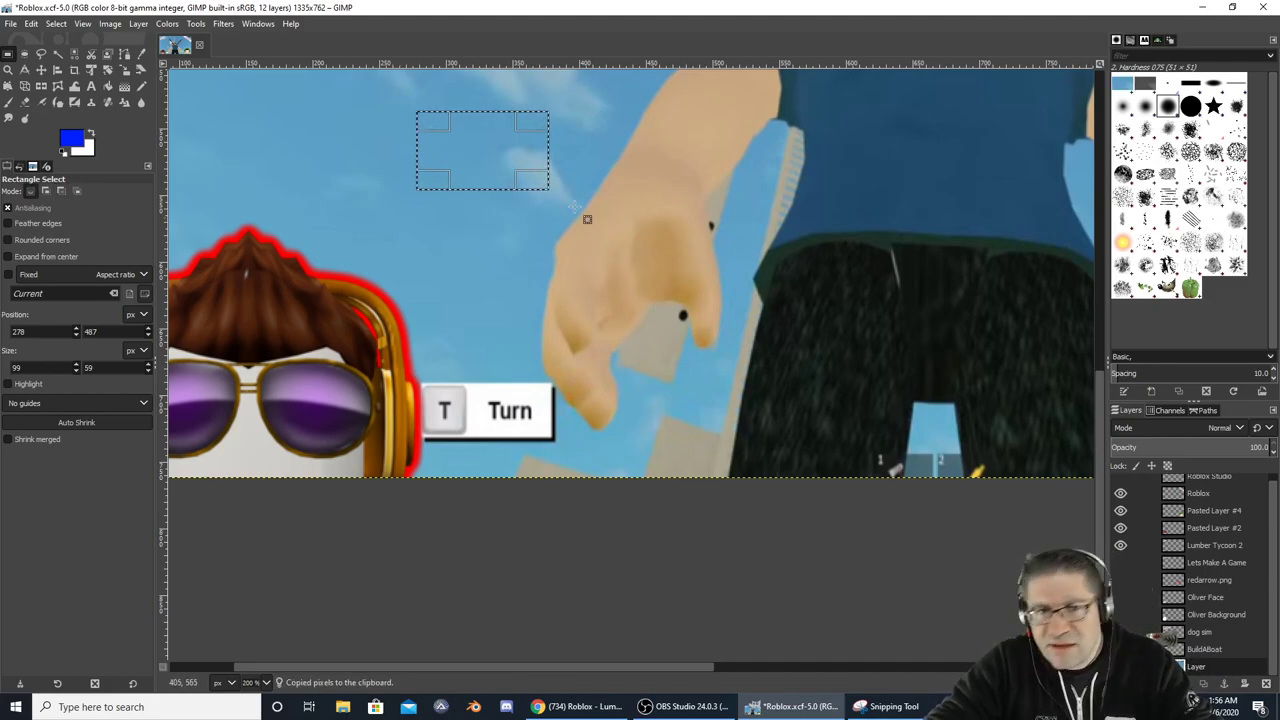
{"action": "key", "text": "ctrl+v"}
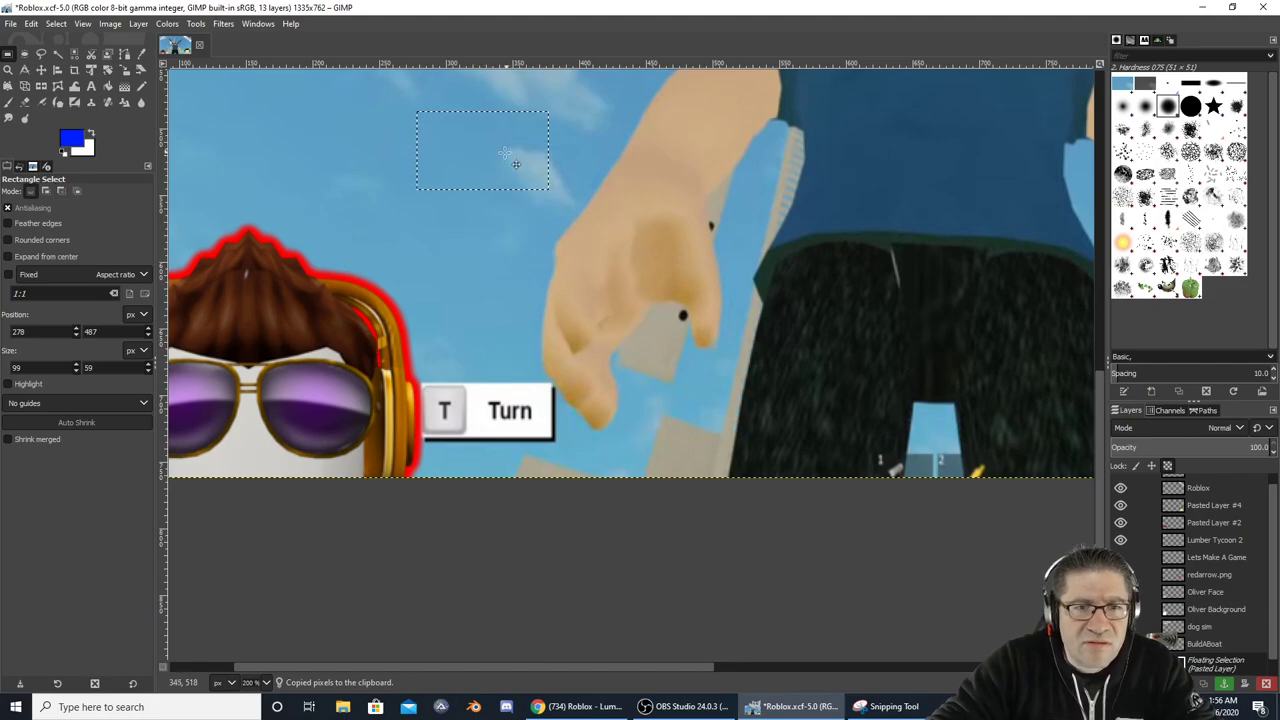
{"action": "left_click_drag", "start_coordinate": [505, 155], "coordinate": [507, 434]}
{"action": "key", "text": "shift+ctrl+n"}
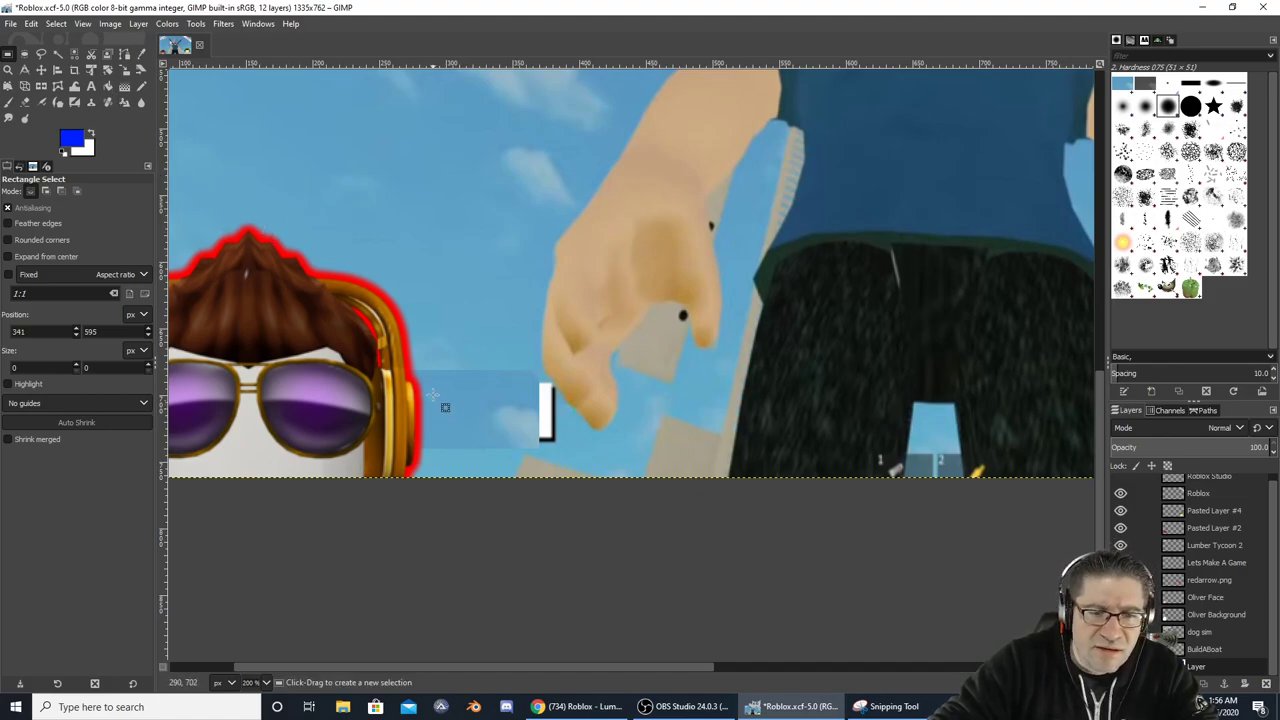
Cover the label's leftover edge with a small anchored sky strip and smudge the seams
{"action": "left_click_drag", "start_coordinate": [434, 320], "coordinate": [534, 417]}
{"action": "key", "text": "ctrl+c"}
{"action": "key", "text": "ctrl+v"}
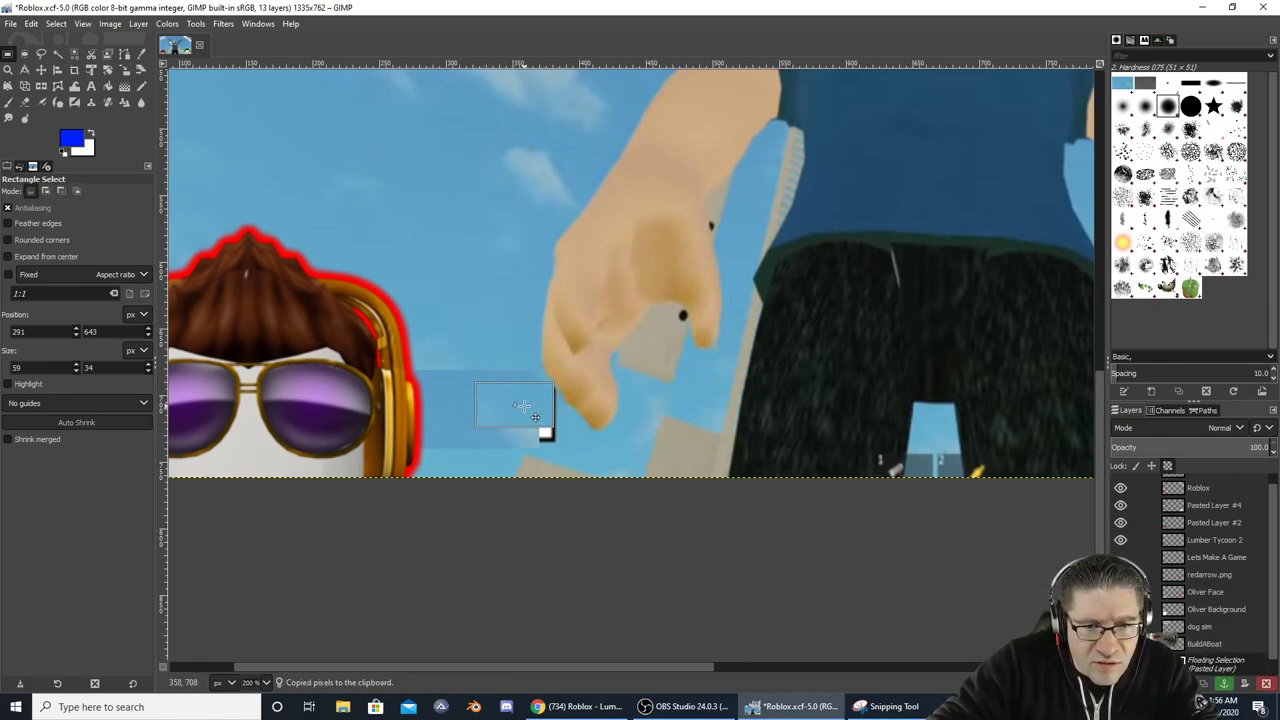
{"action": "left_click_drag", "start_coordinate": [533, 416], "coordinate": [541, 434]}
{"action": "left_click", "coordinate": [620, 449]}
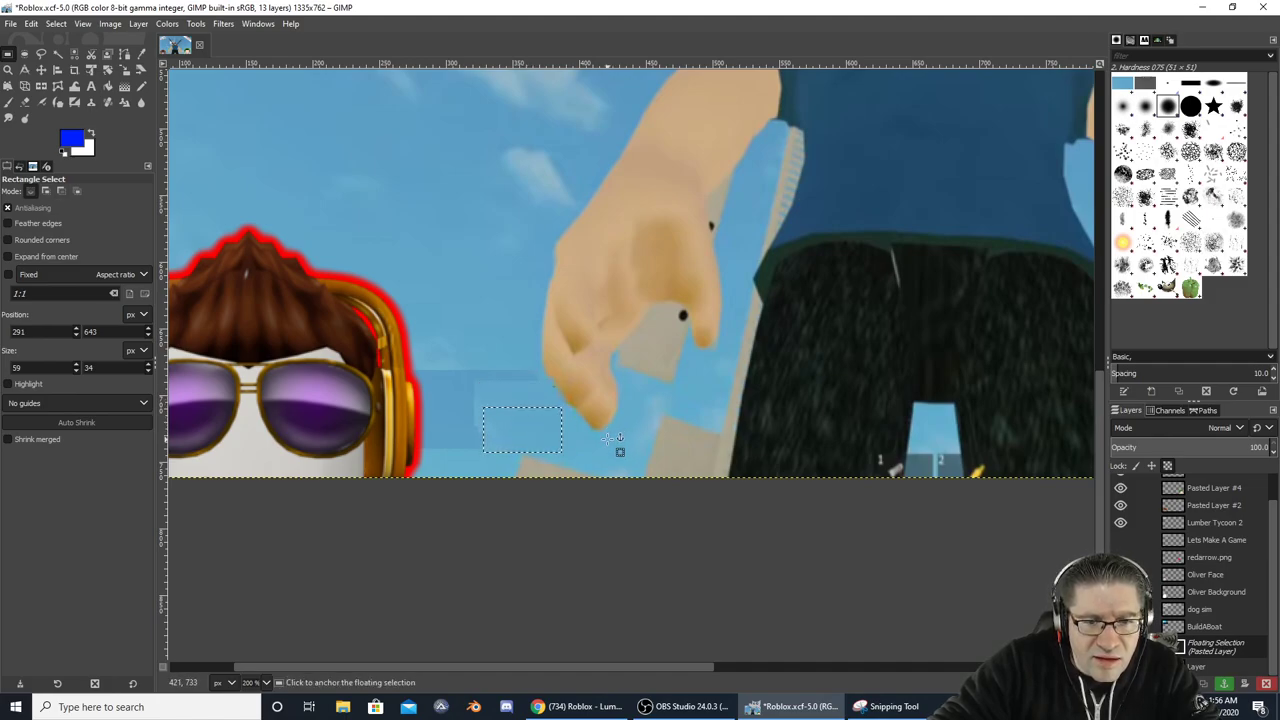
{"action": "left_click", "coordinate": [25, 106]}
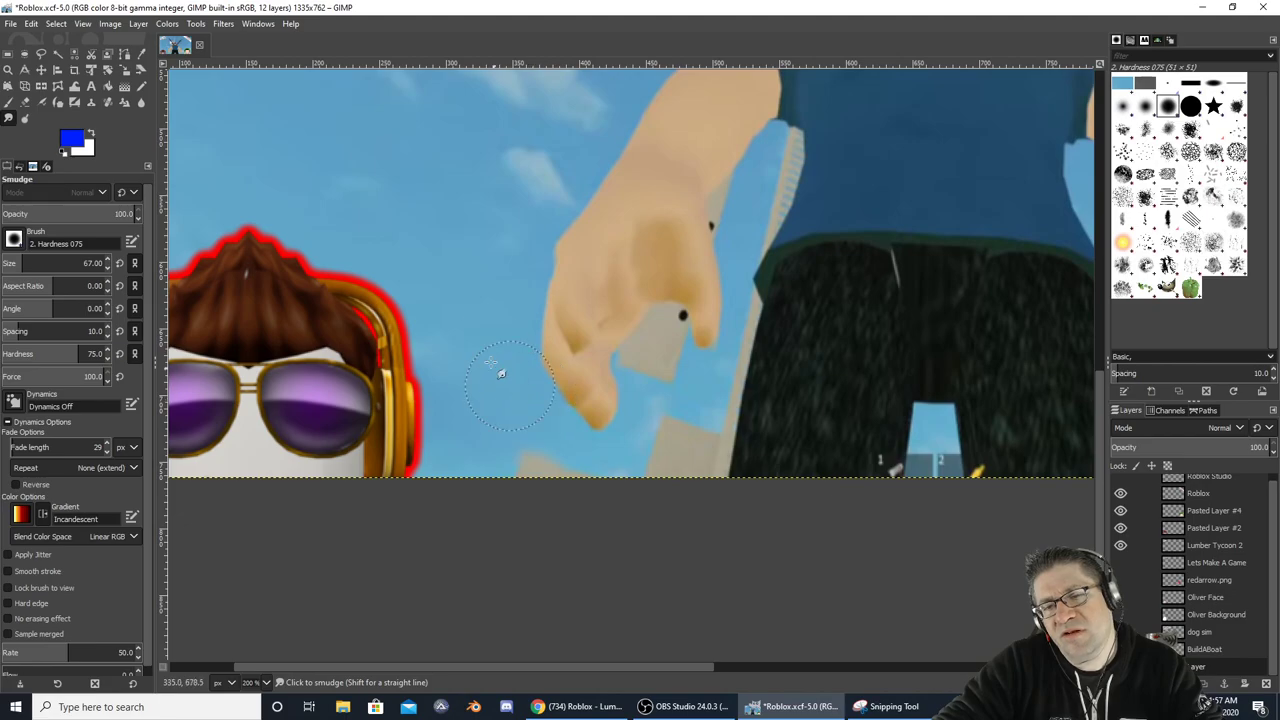
{"action": "scroll", "coordinate": [762, 333], "scroll_direction": "down", "scroll_amount": 3, "text": "ctrl"}
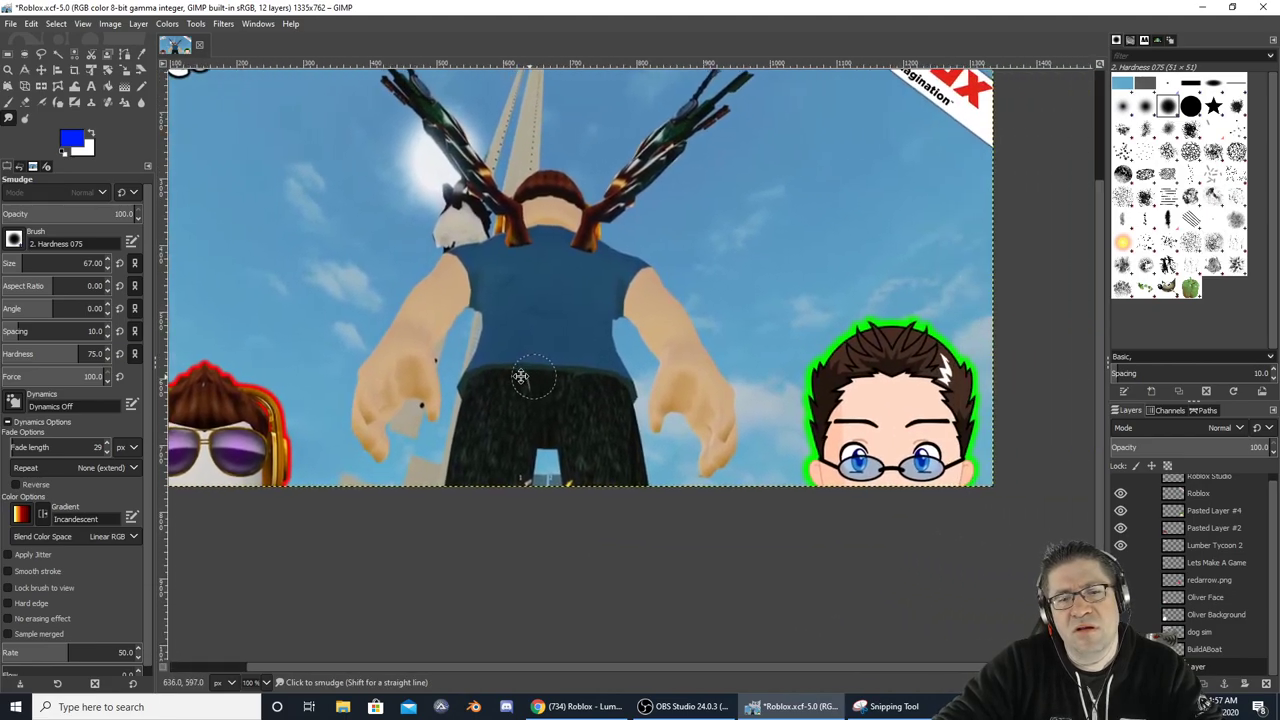
Copy a sky patch near the top-right corner and anchor two pasted copies in place
{"action": "scroll", "coordinate": [706, 334], "scroll_direction": "up", "scroll_amount": 3}
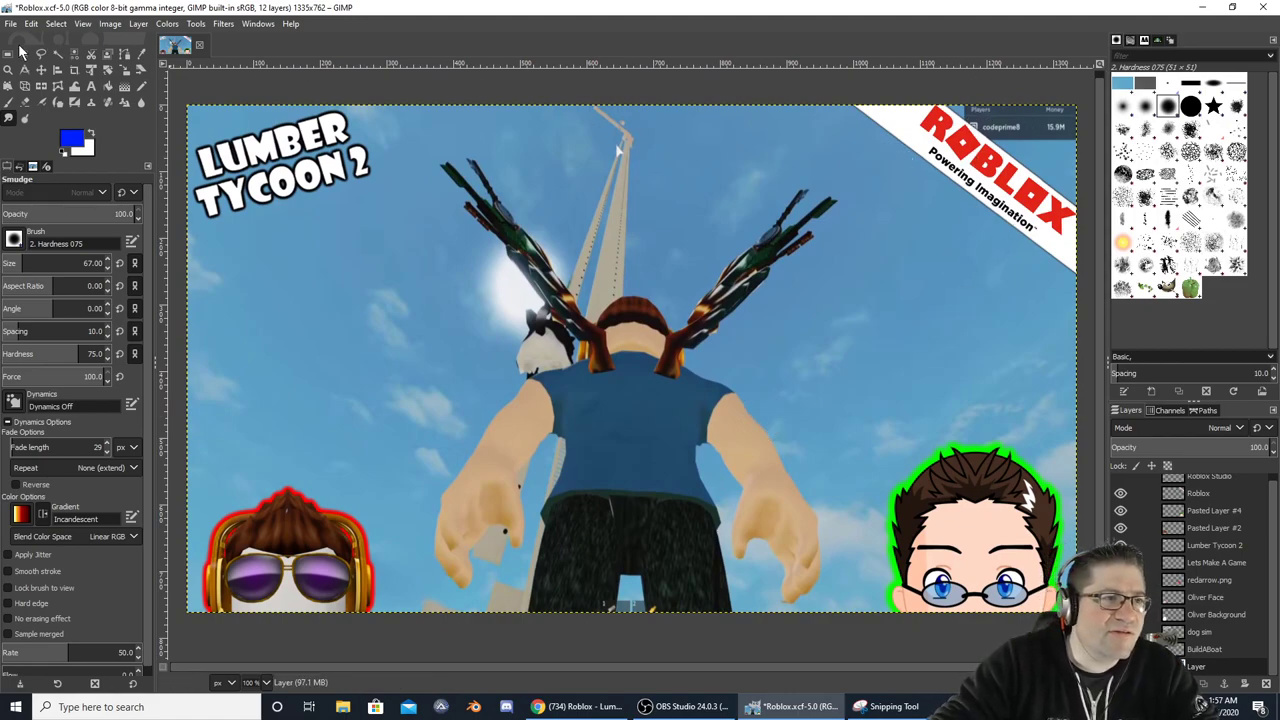
{"action": "left_click", "coordinate": [17, 51]}
{"action": "left_click_drag", "start_coordinate": [902, 200], "coordinate": [1048, 258]}
{"action": "key", "text": "ctrl+c"}
{"action": "key", "text": "ctrl+v"}
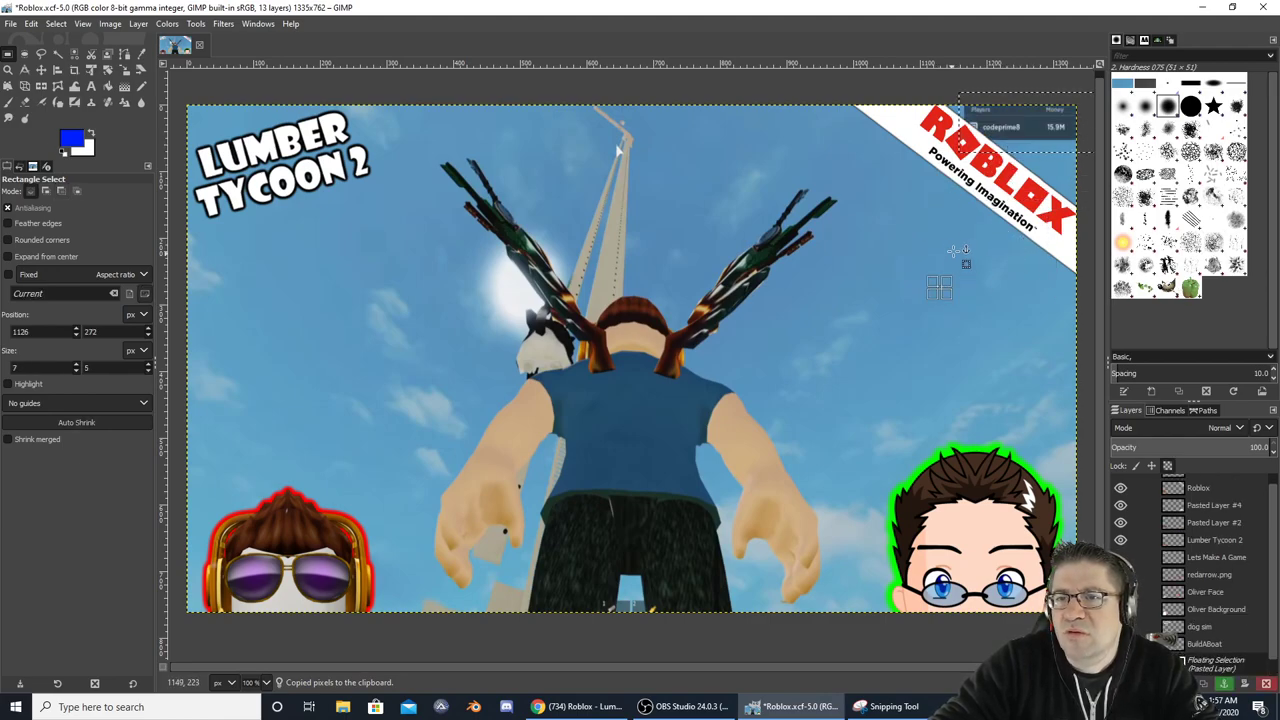
{"action": "left_click", "coordinate": [968, 227]}
{"action": "key", "text": "ctrl+v"}
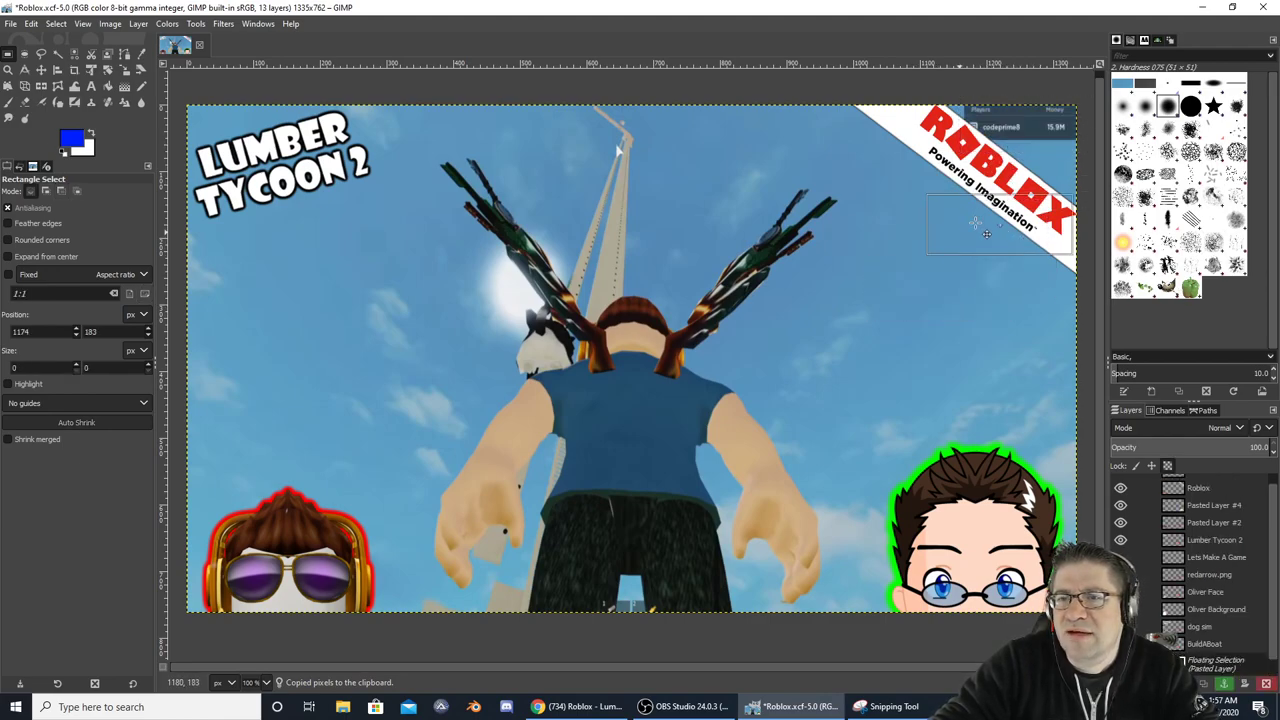
{"action": "left_click", "coordinate": [956, 250]}
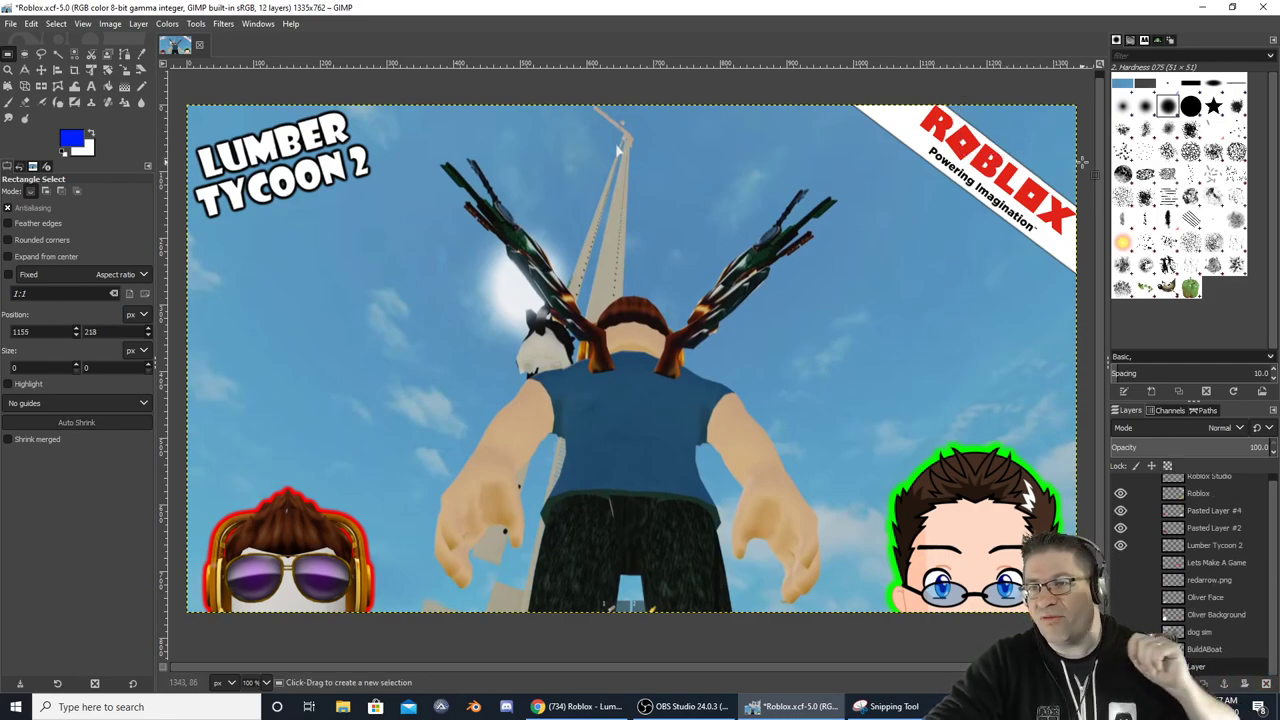
Try a blue paintbrush dab on the sky, then undo it
{"action": "left_click", "coordinate": [9, 103]}
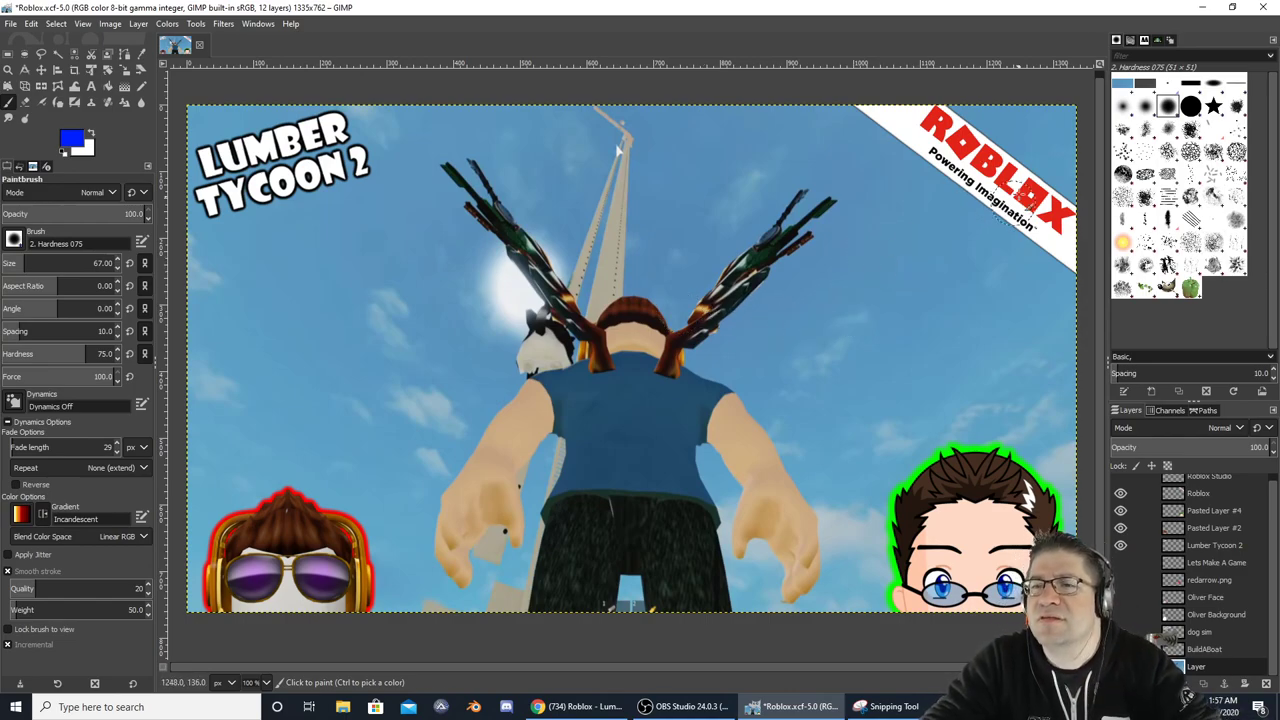
{"action": "scroll", "coordinate": [1015, 198], "scroll_direction": "up", "scroll_amount": 7}
{"action": "scroll", "coordinate": [292, 550], "scroll_direction": "down", "scroll_amount": 2}
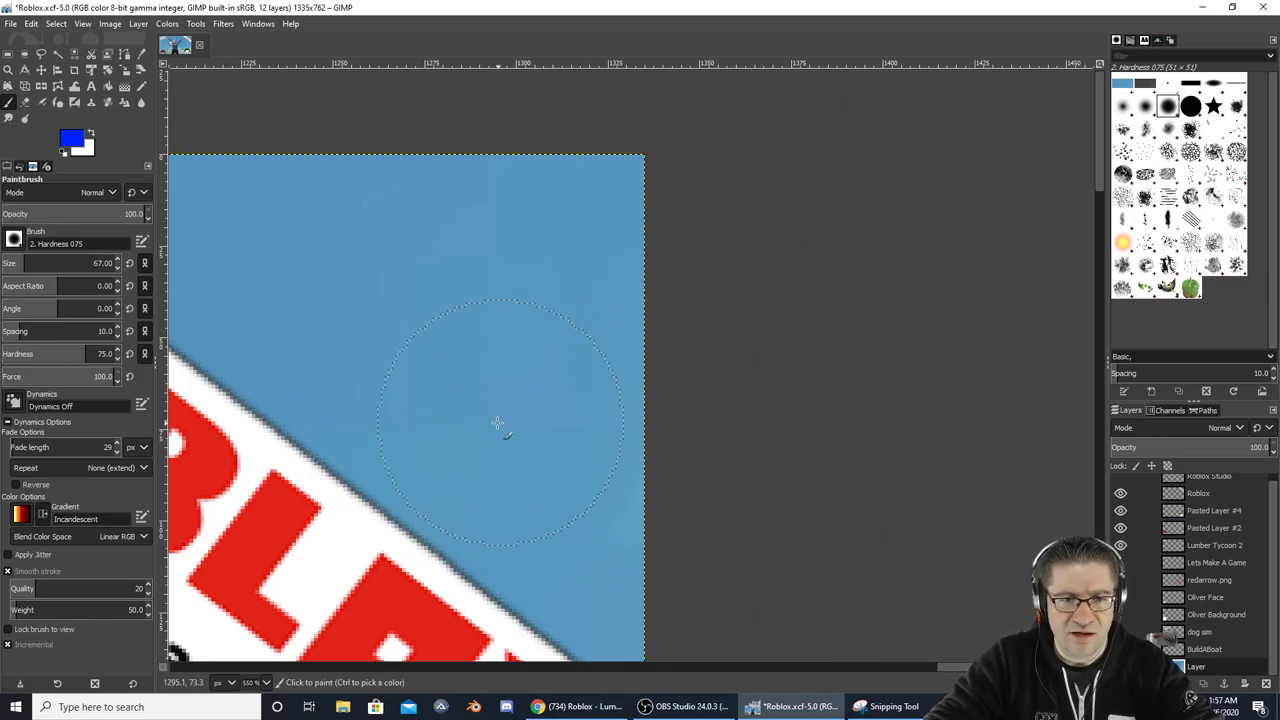
{"action": "left_click", "coordinate": [577, 431]}
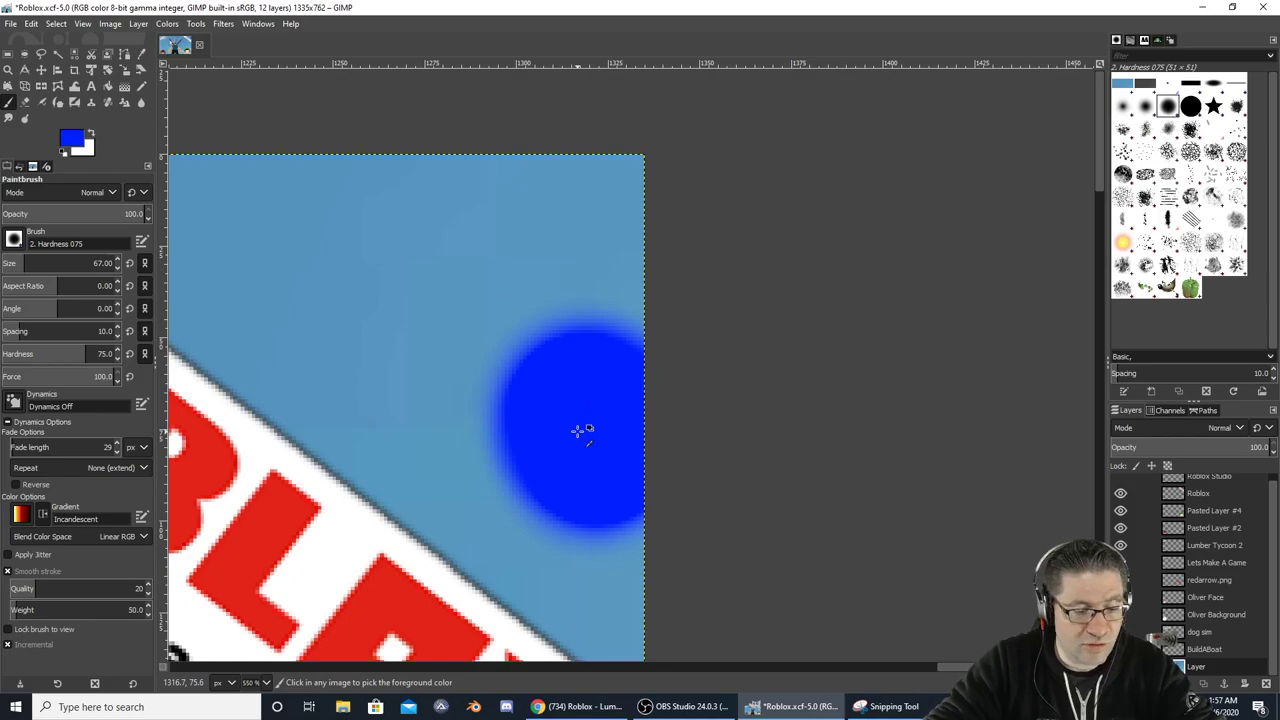
{"action": "key", "text": "ctrl+z"}
Take up the Smudge tool and pan to bring more of the scene into view
{"action": "left_click", "coordinate": [8, 118]}
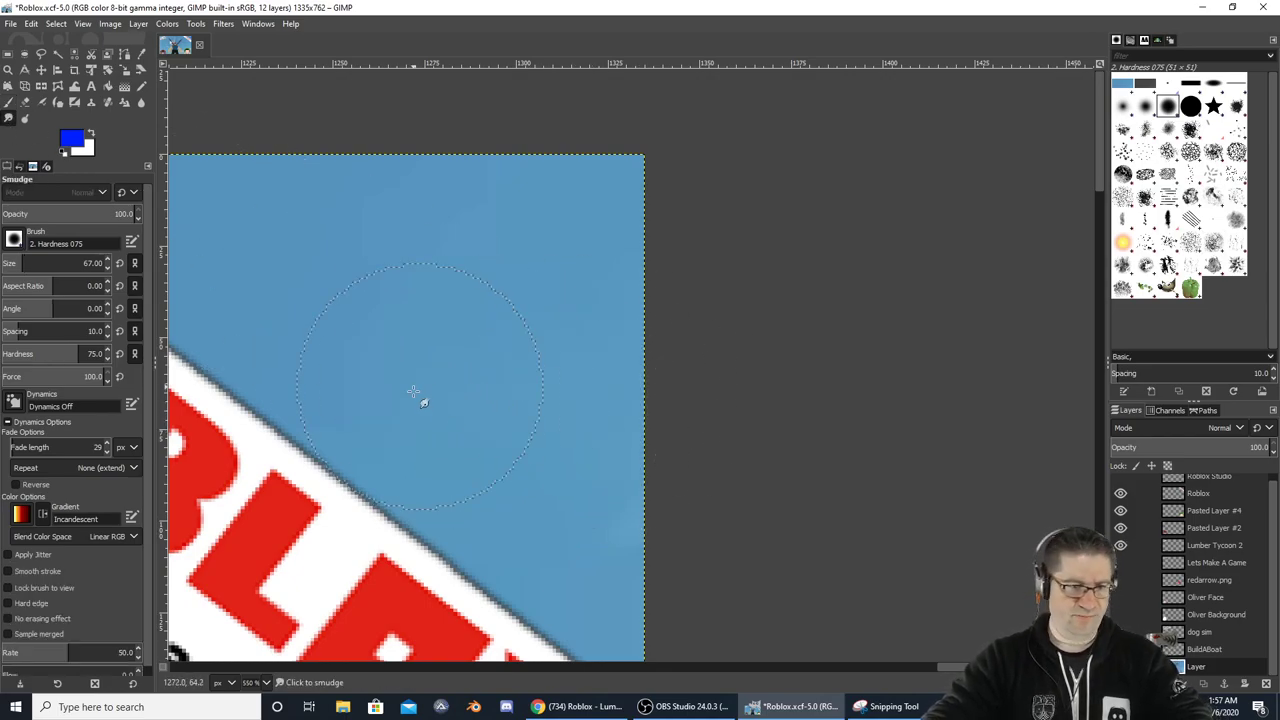
{"action": "scroll", "coordinate": [540, 390], "scroll_direction": "down", "scroll_amount": 1, "text": "ctrl"}
{"action": "scroll", "coordinate": [561, 368], "scroll_direction": "down", "scroll_amount": 4, "text": "ctrl"}
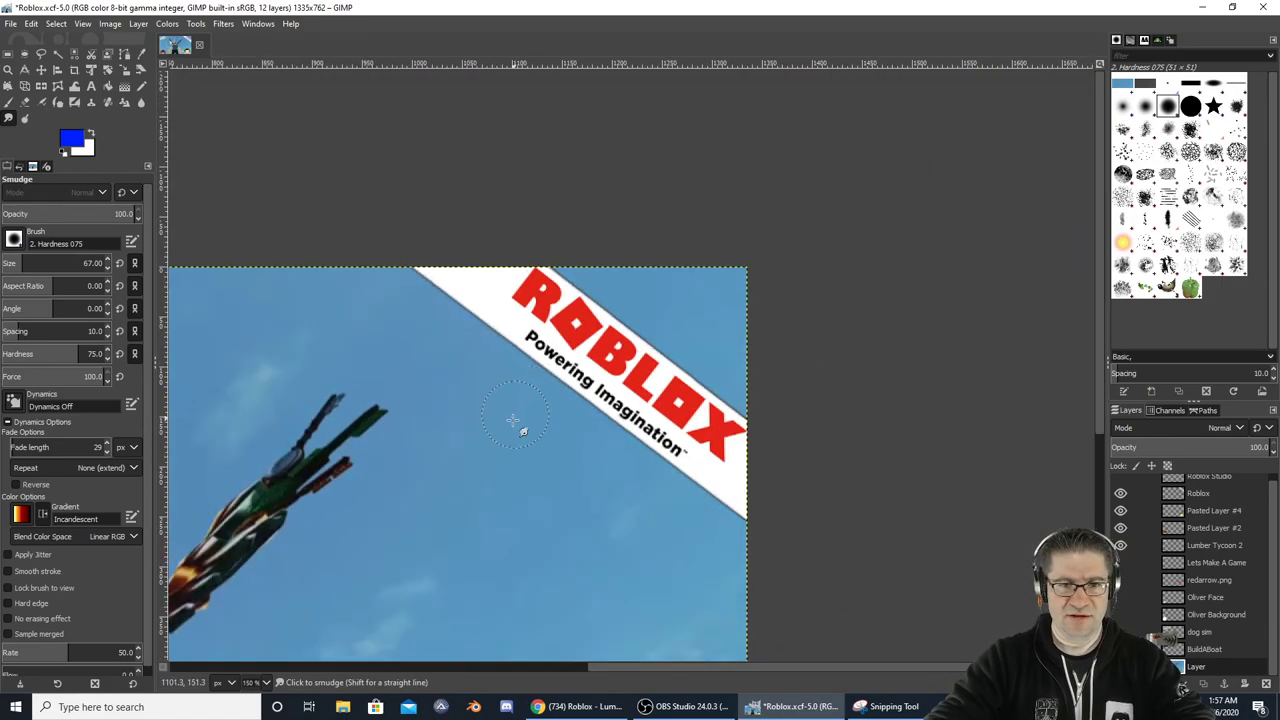
{"action": "scroll", "coordinate": [517, 429], "scroll_direction": "up", "scroll_amount": 2, "text": "ctrl"}
{"action": "scroll", "coordinate": [550, 330], "scroll_direction": "down", "scroll_amount": 1, "text": "ctrl"}
{"action": "left_click_drag", "start_coordinate": [627, 466], "coordinate": [710, 382]}
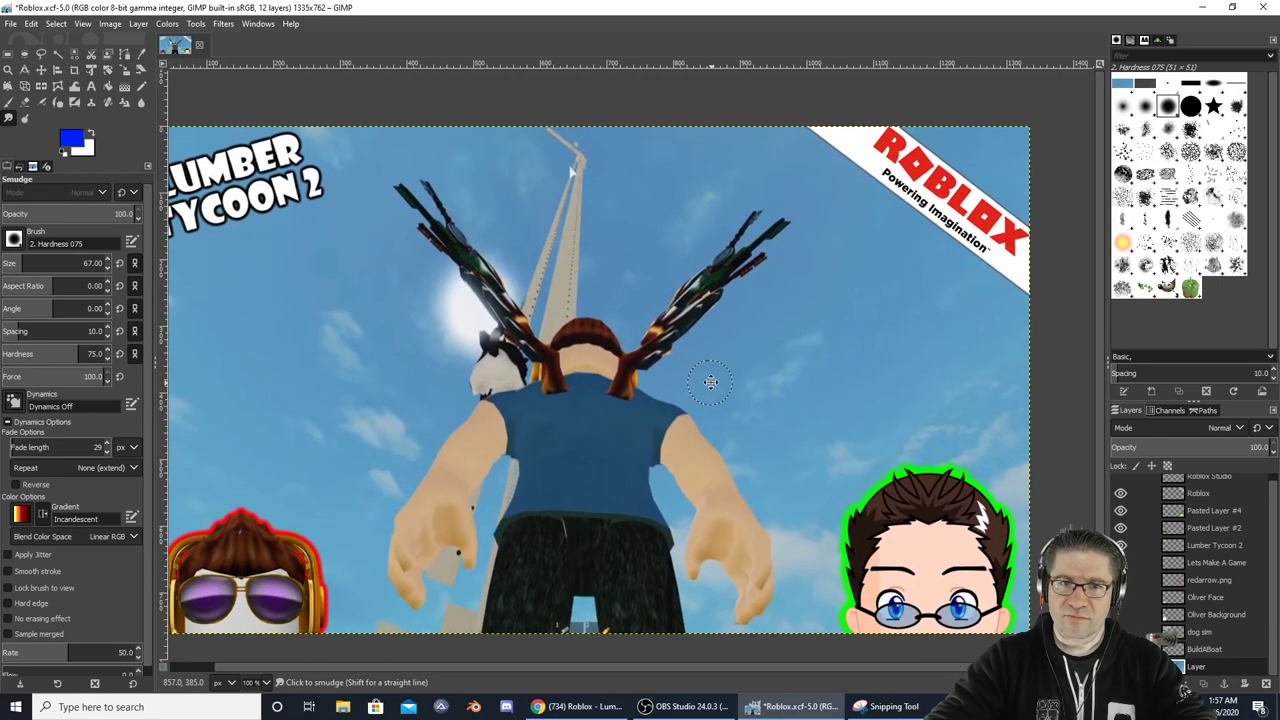
Anchor a copied patch of clean sky over the white arrow beside the tower
{"action": "scroll", "coordinate": [627, 229], "scroll_direction": "up", "scroll_amount": 5, "text": "ctrl"}
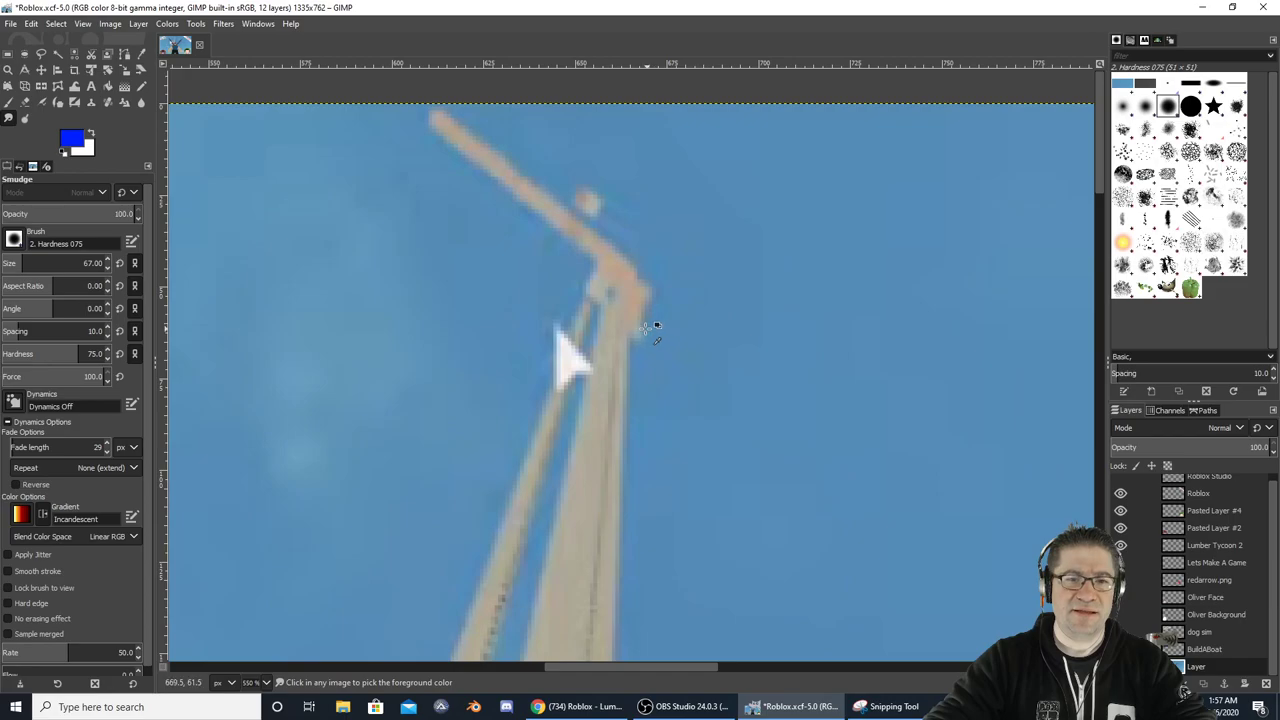
{"action": "scroll", "coordinate": [630, 380], "scroll_direction": "up", "scroll_amount": 2, "text": "ctrl"}
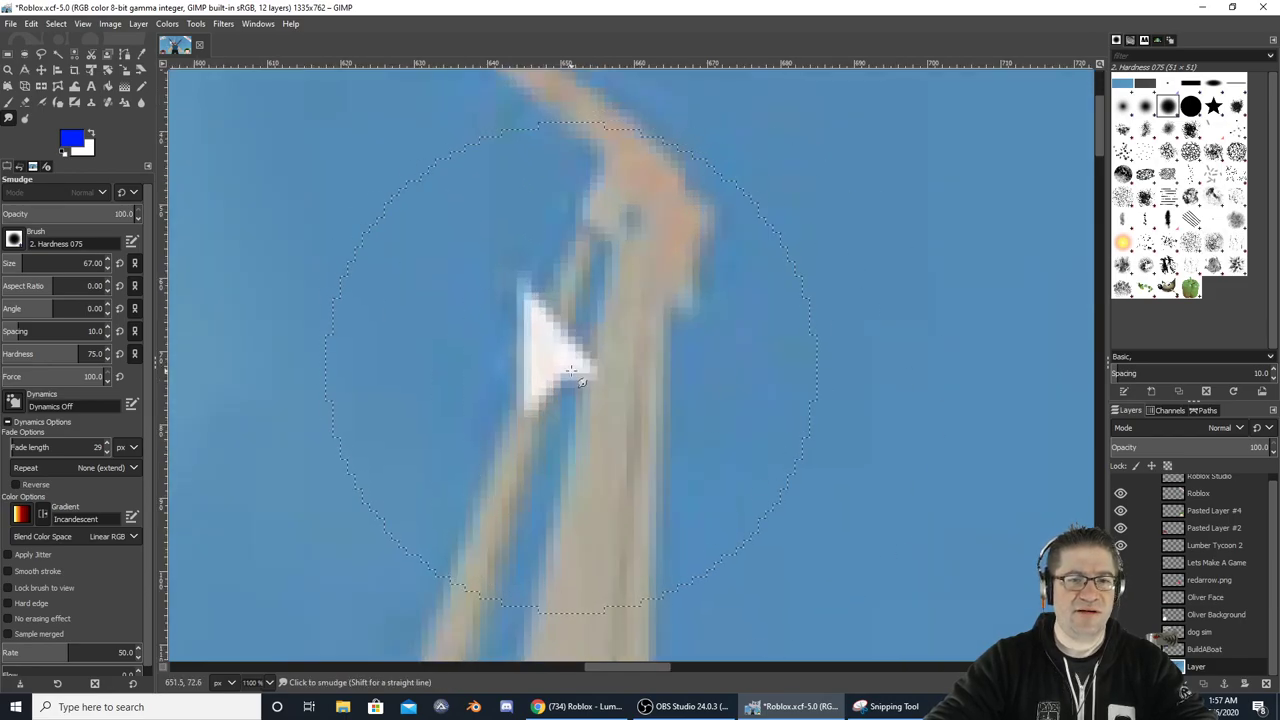
{"action": "scroll", "coordinate": [609, 362], "scroll_direction": "down", "scroll_amount": 1, "text": "ctrl"}
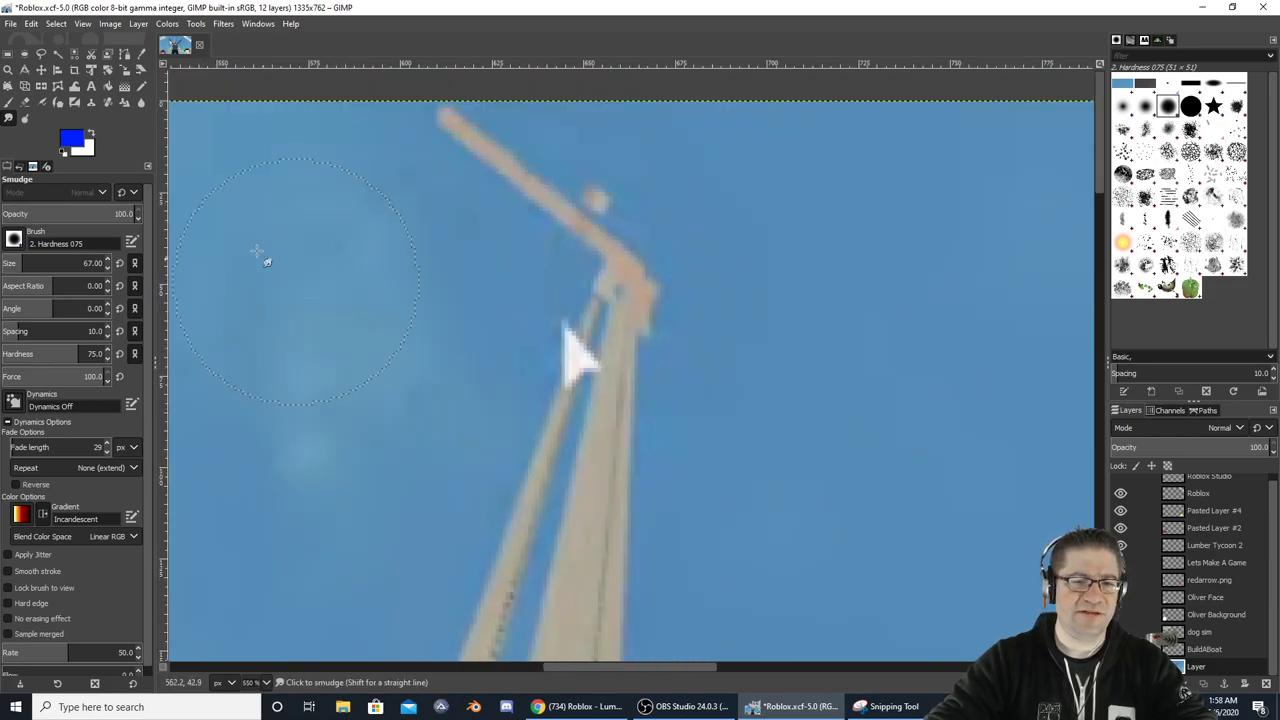
{"action": "scroll", "coordinate": [755, 404], "scroll_direction": "down", "scroll_amount": 2, "text": "ctrl"}
{"action": "scroll", "coordinate": [745, 405], "scroll_direction": "up", "scroll_amount": 1, "text": "ctrl"}
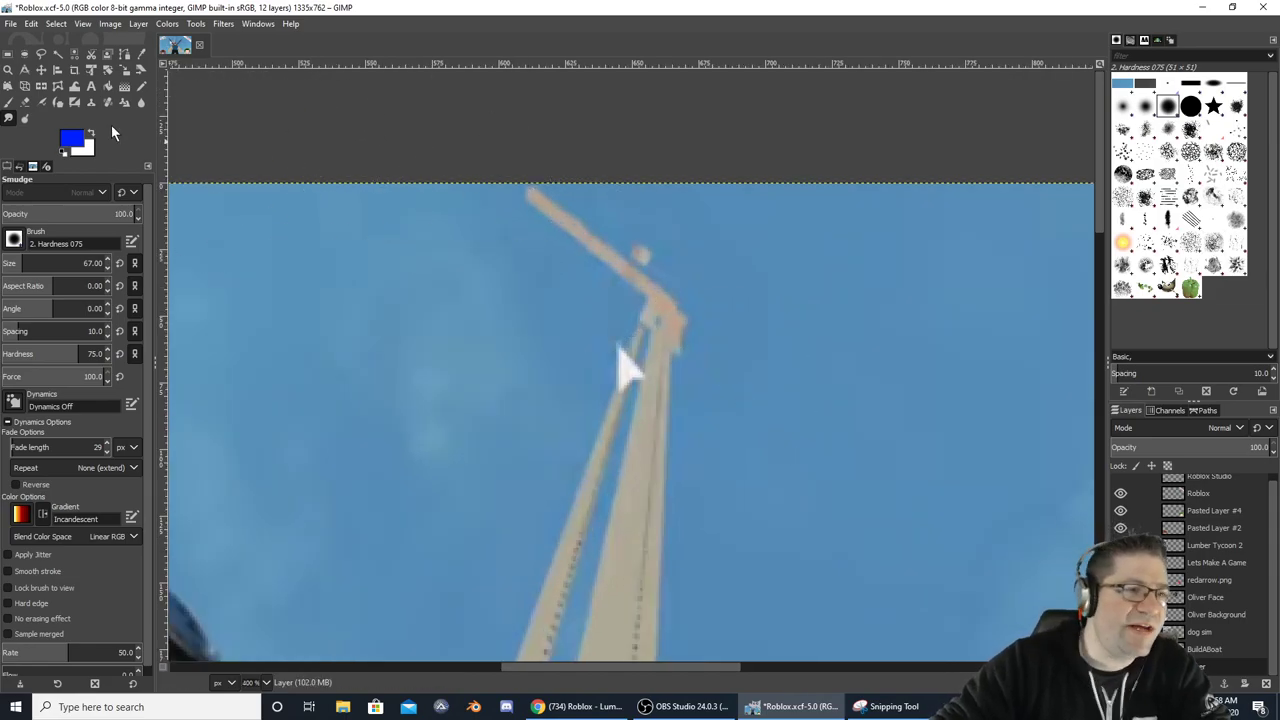
{"action": "left_click", "coordinate": [9, 54]}
{"action": "left_click", "coordinate": [595, 403]}
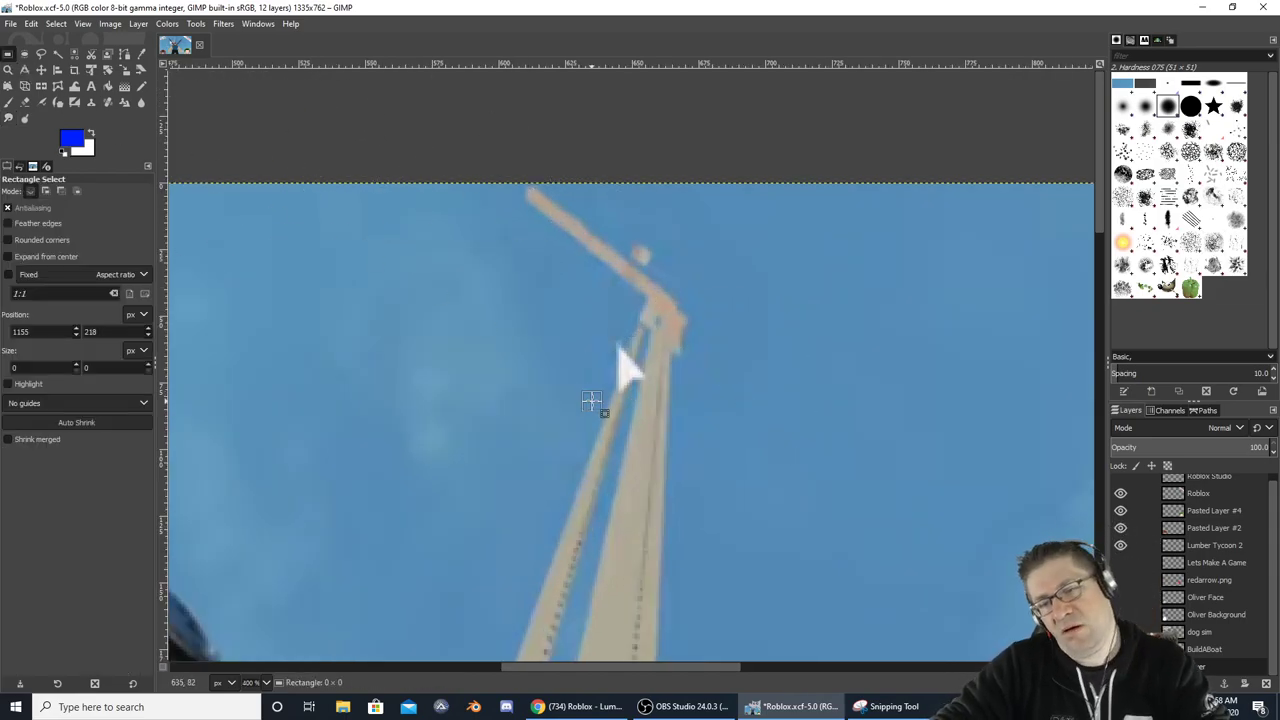
{"action": "left_click_drag", "start_coordinate": [629, 449], "coordinate": [629, 449]}
{"action": "key", "text": "ctrl"}
{"action": "key", "text": "ctrl+c"}
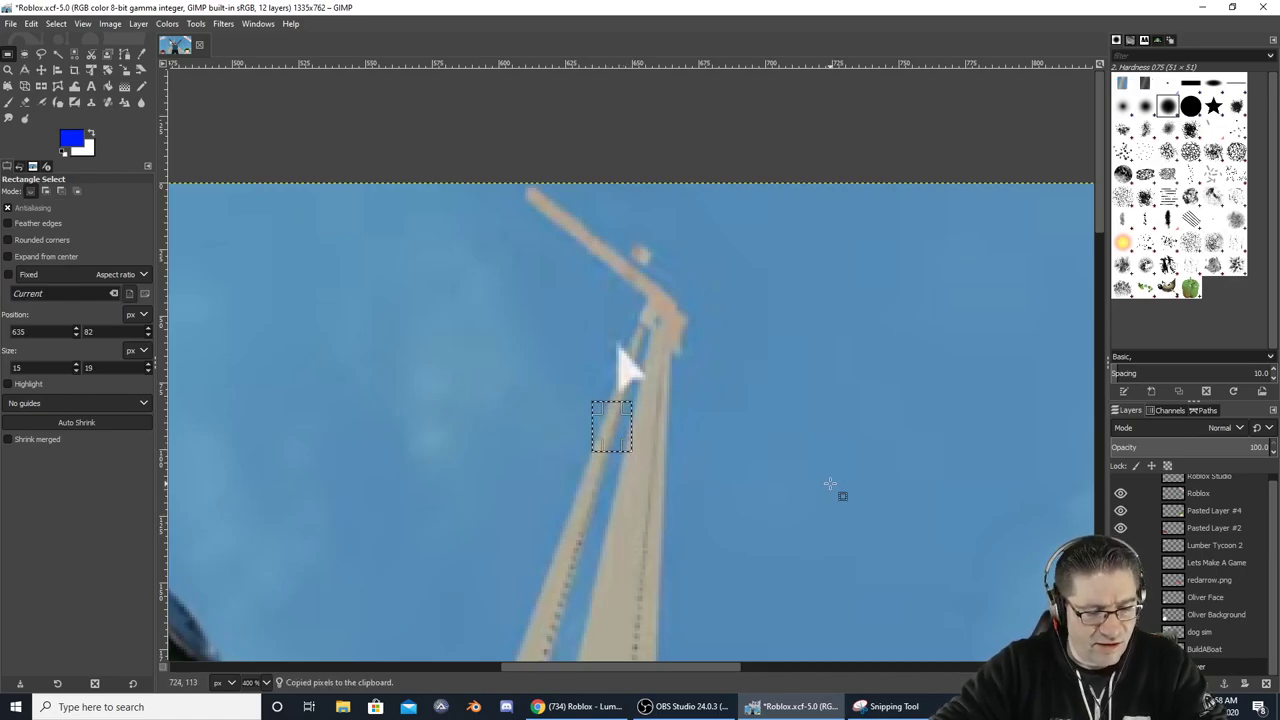
{"action": "key", "text": "ctrl+v"}
{"action": "left_click_drag", "start_coordinate": [621, 453], "coordinate": [638, 410]}
{"action": "left_click", "coordinate": [809, 415]}
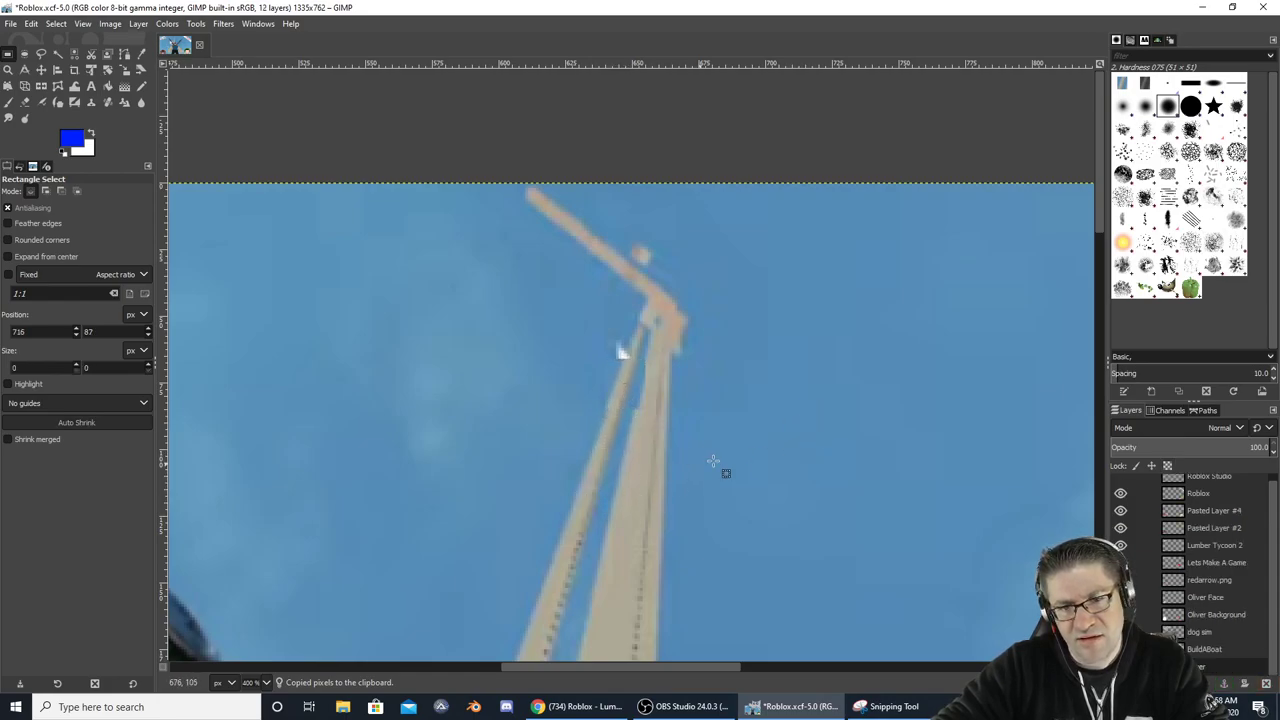
Cover the remaining white with a second copied sky patch
{"action": "scroll", "coordinate": [686, 372], "scroll_direction": "up", "scroll_amount": 3}
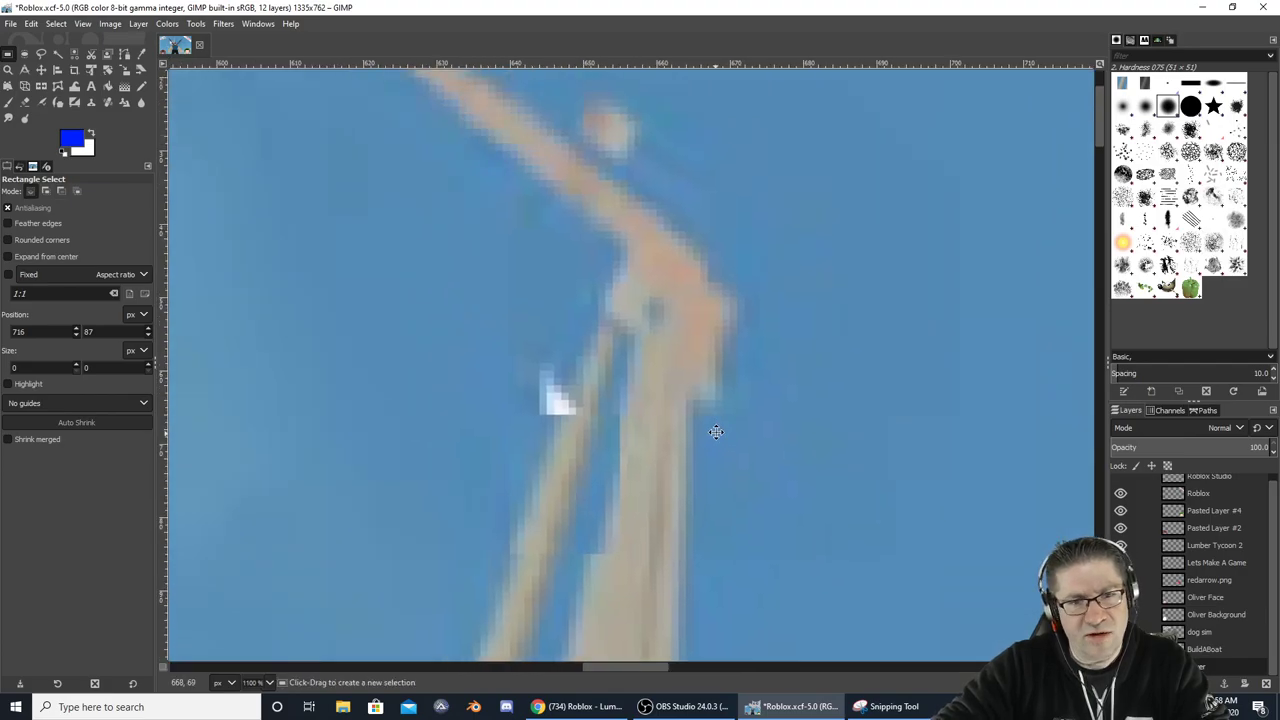
{"action": "left_click_drag", "start_coordinate": [561, 334], "coordinate": [599, 412]}
{"action": "key", "text": "ctrl+c"}
{"action": "key", "text": "ctrl+v"}
{"action": "left_click", "coordinate": [857, 435]}
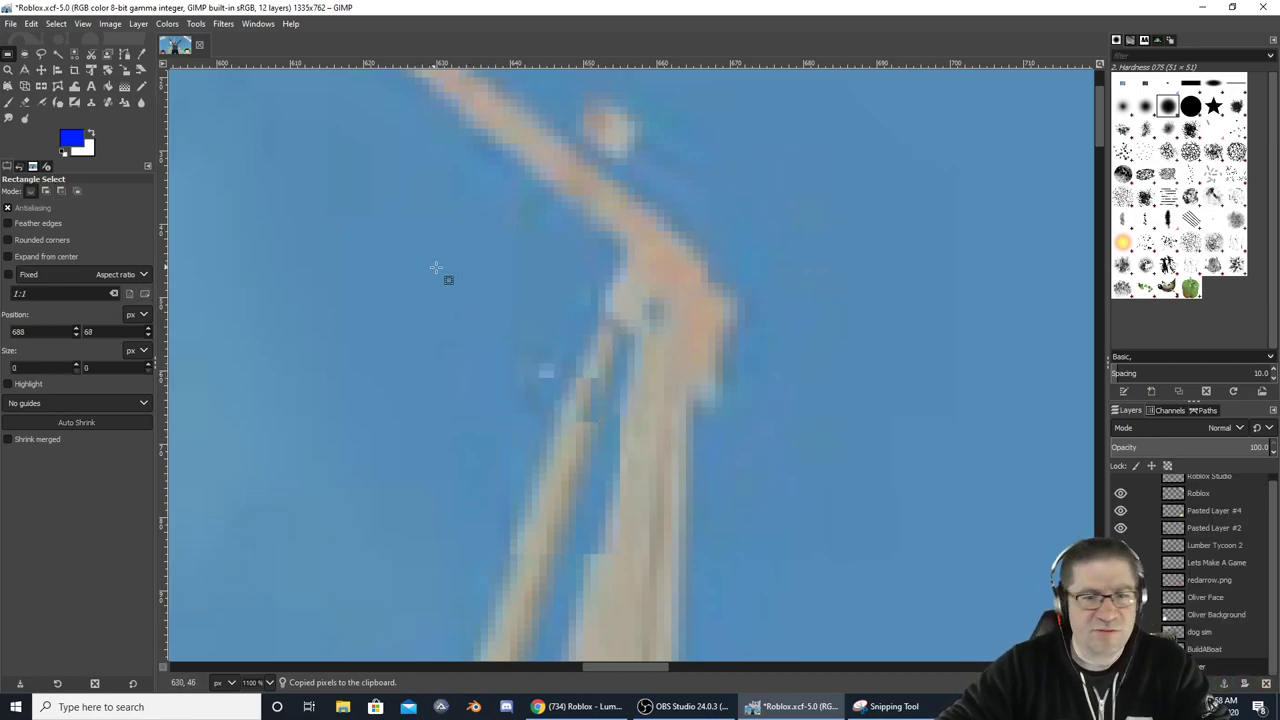
Smudge the patched spot into the sky with a tiny brush and view the whole thumbnail
{"action": "left_click", "coordinate": [8, 118]}
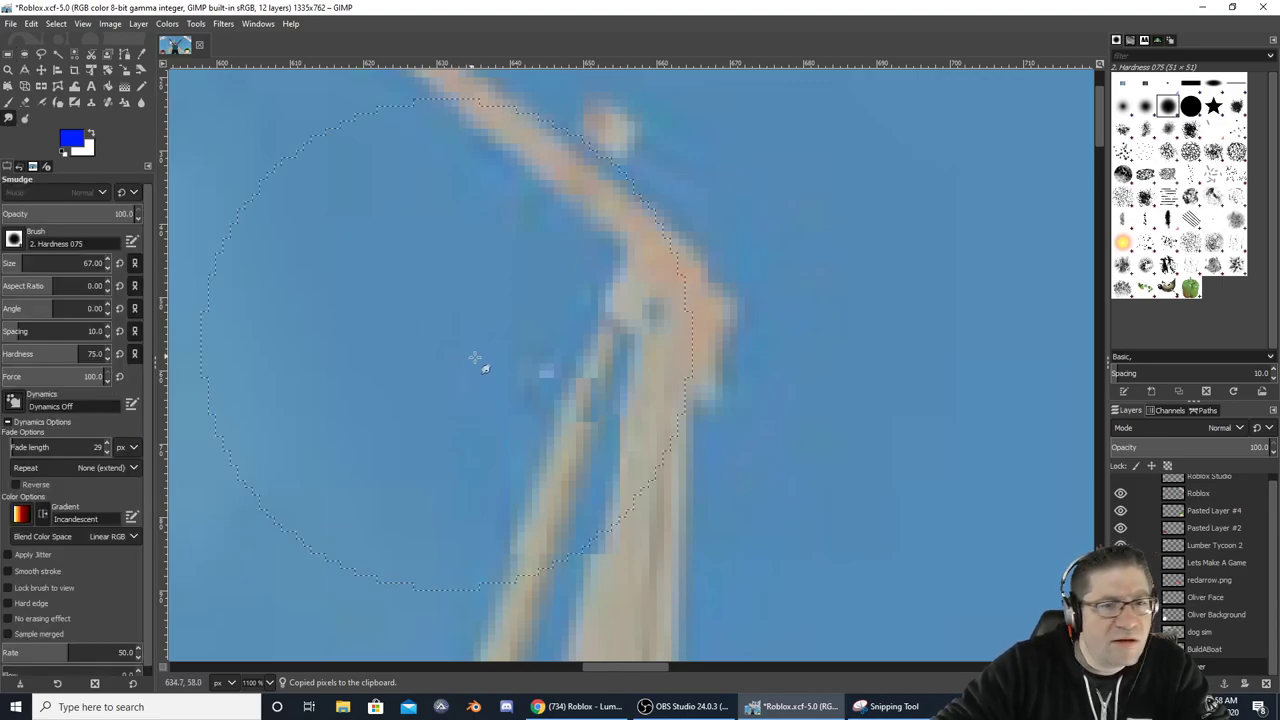
{"action": "left_click_drag", "start_coordinate": [84, 262], "coordinate": [6, 263]}
{"action": "left_click", "coordinate": [540, 345]}
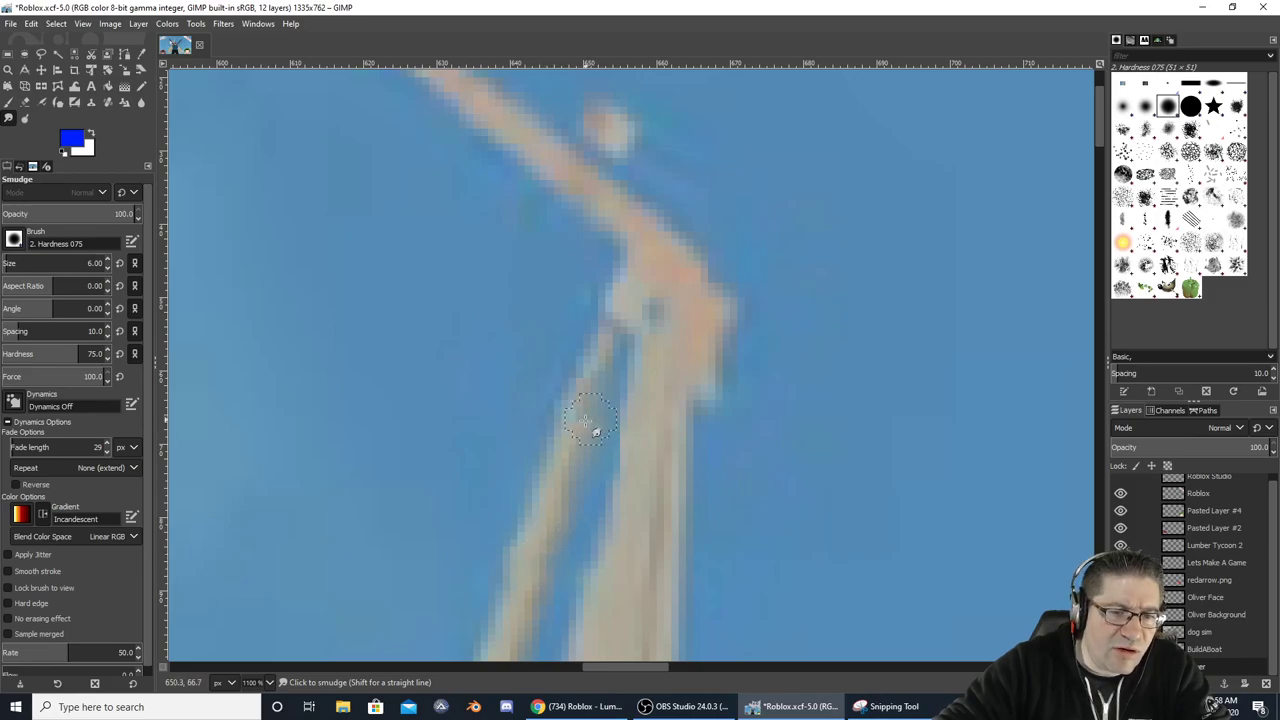
{"action": "scroll", "coordinate": [786, 349], "scroll_direction": "down", "scroll_amount": 5}
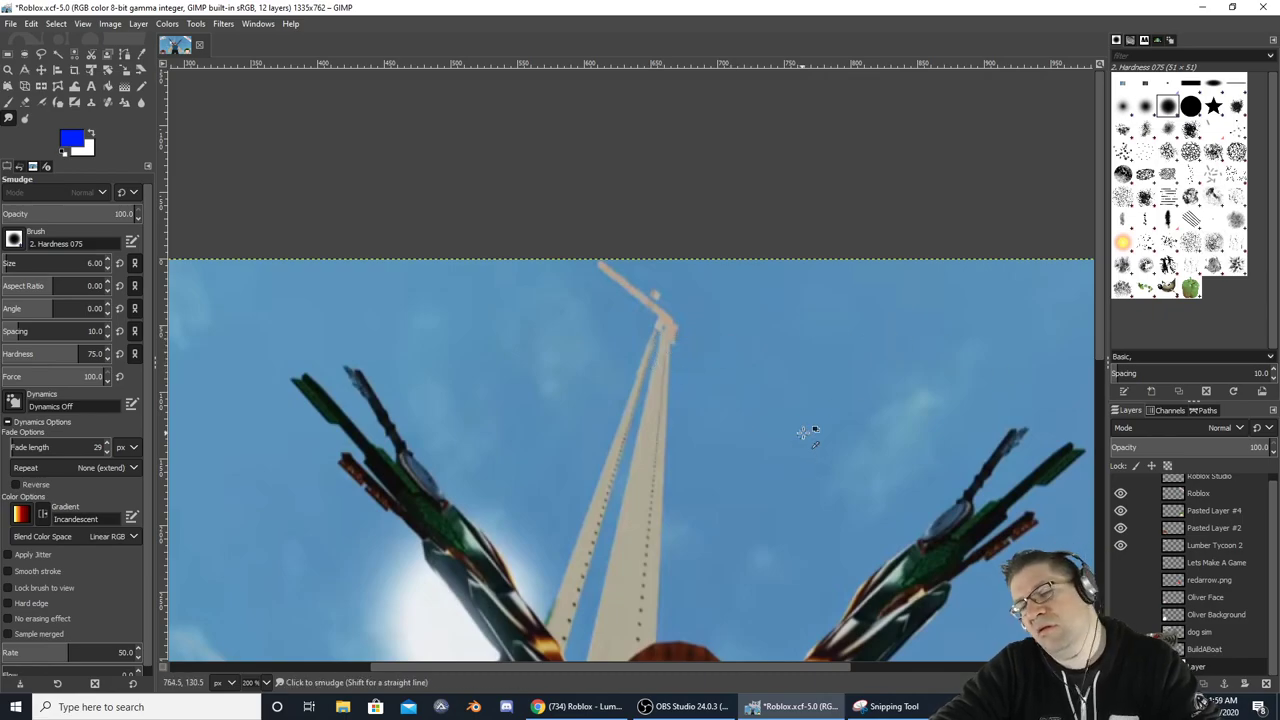
{"action": "scroll", "coordinate": [808, 431], "scroll_direction": "down", "scroll_amount": 4}
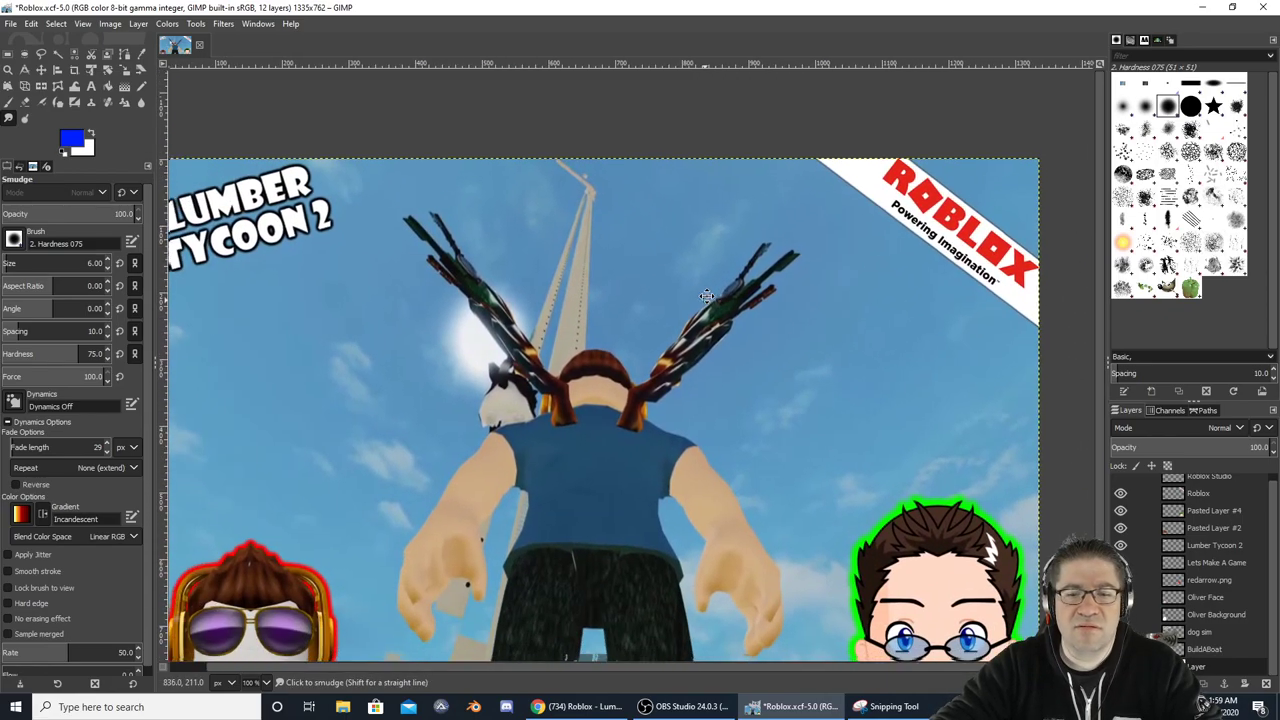
{"action": "left_click_drag", "start_coordinate": [706, 296], "coordinate": [743, 249]}
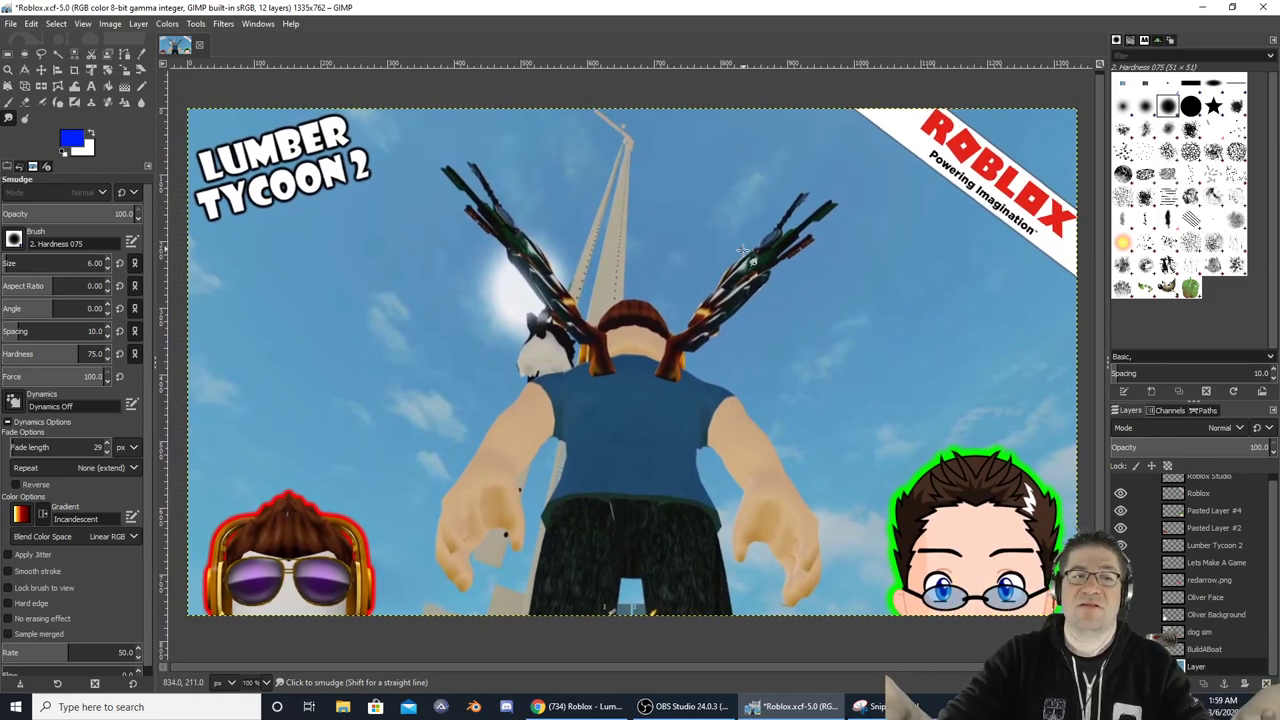
{"action": "left_click", "coordinate": [90, 87]}
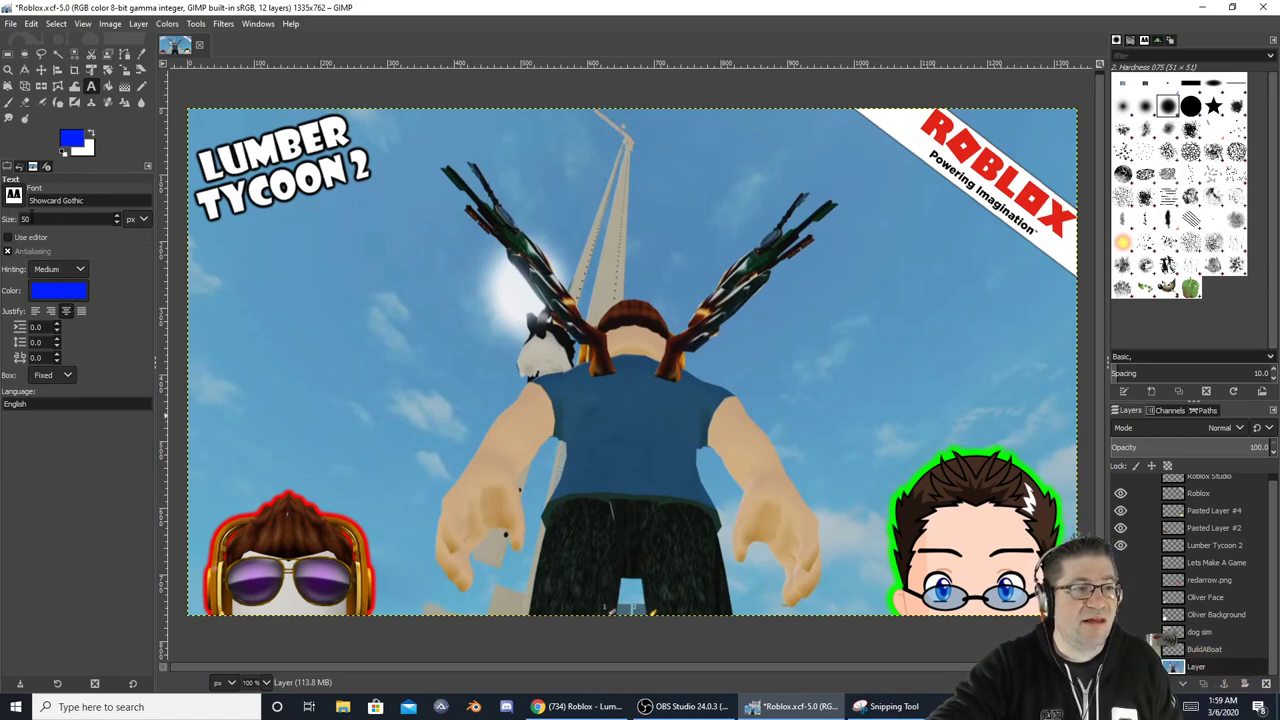
Type black 'PALM LADDERS' text on the left sky at 120 px, enlarging the box to fit
{"action": "left_click", "coordinate": [62, 152]}
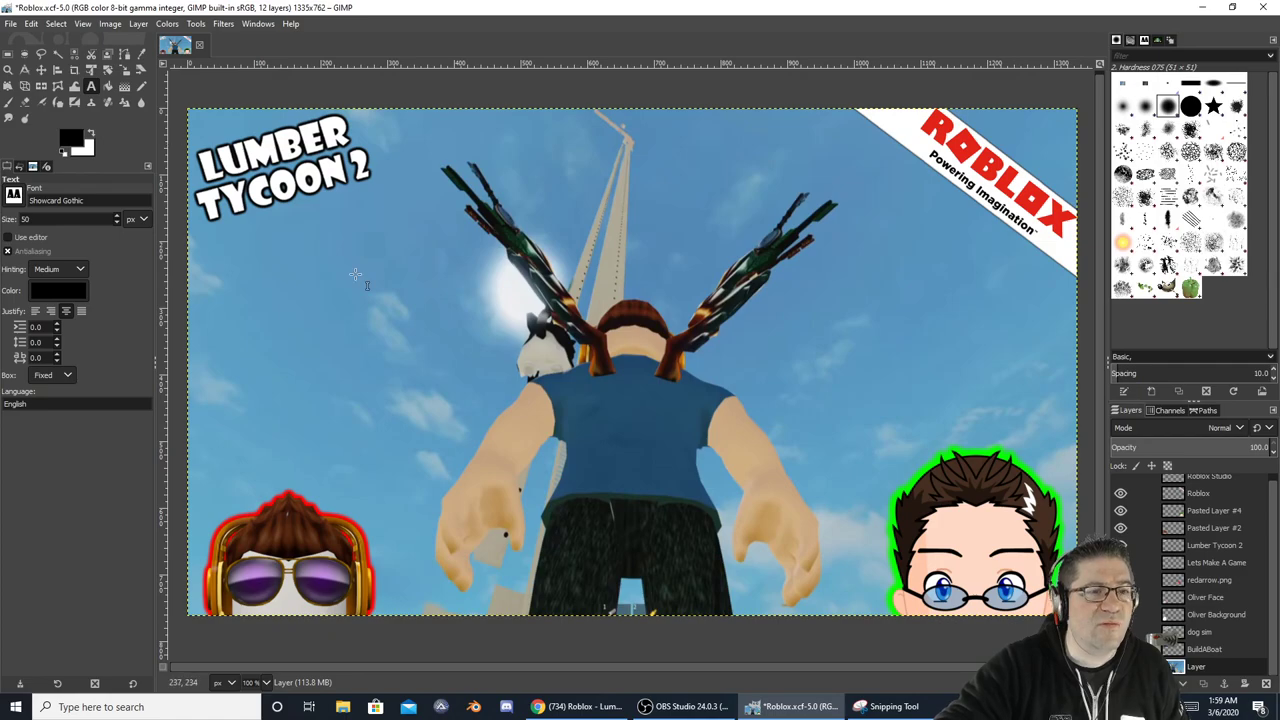
{"action": "left_click_drag", "start_coordinate": [223, 278], "coordinate": [500, 405]}
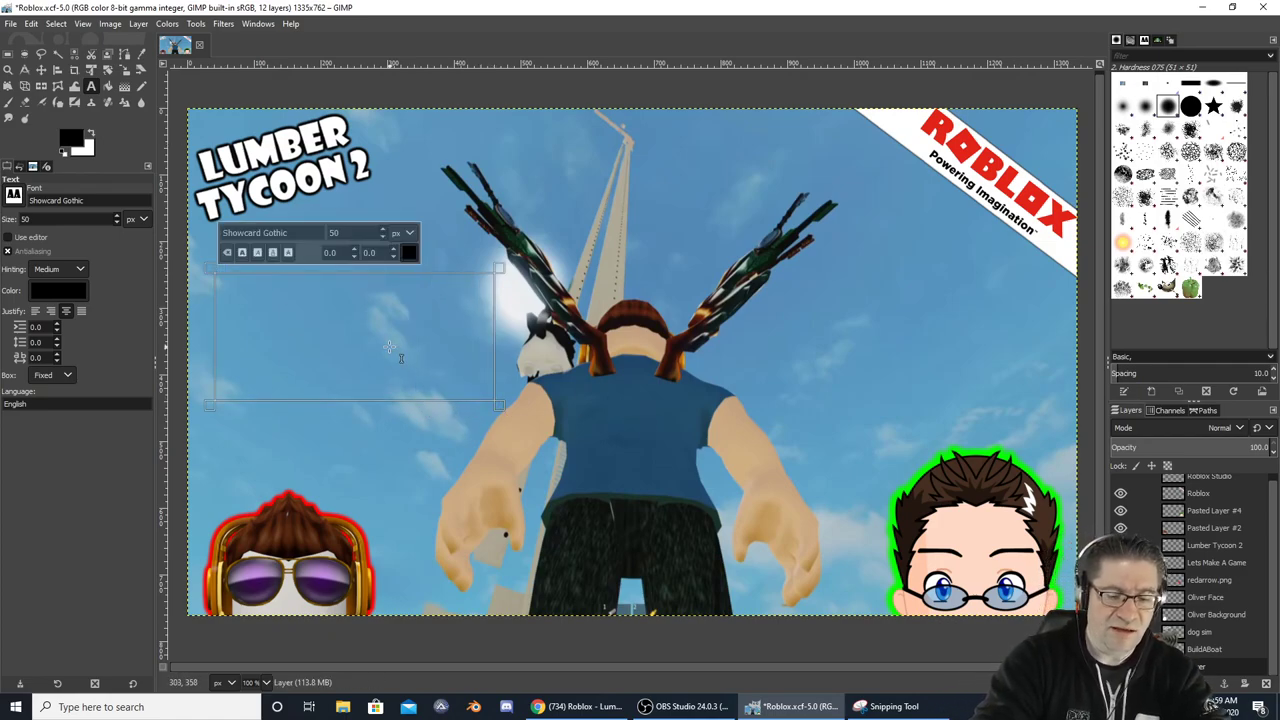
{"action": "type", "text": "PALM"}
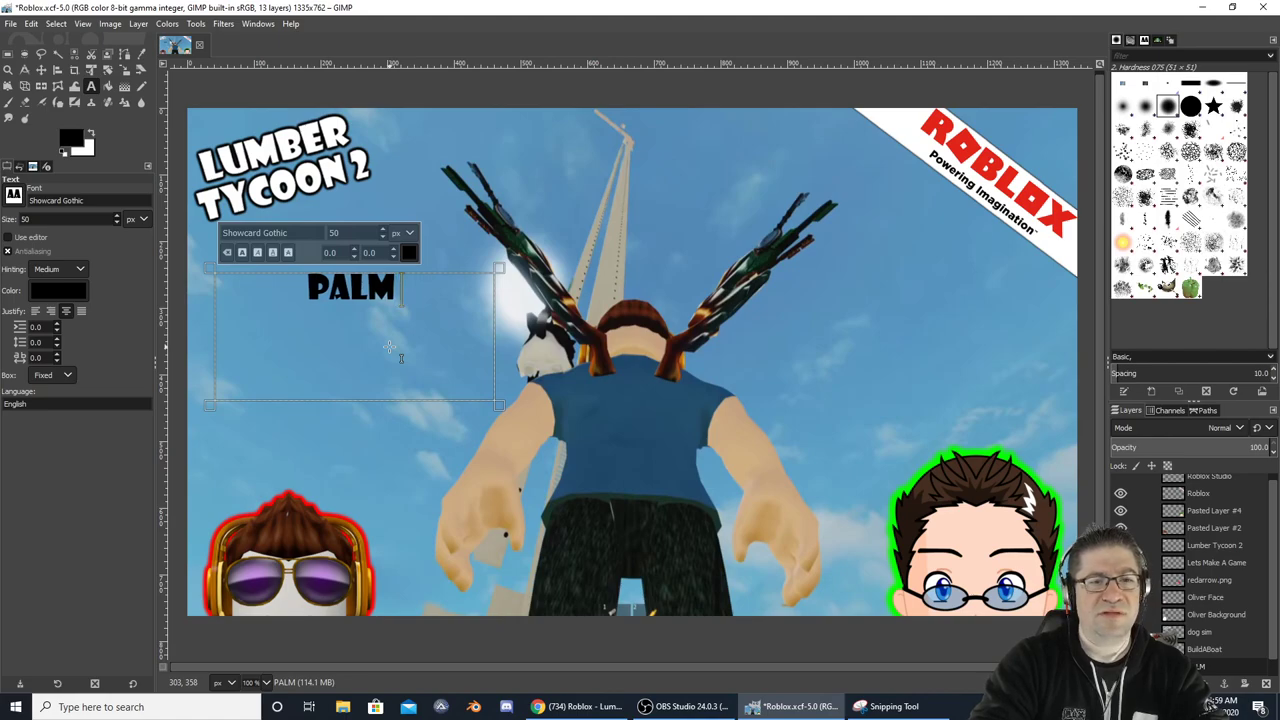
{"action": "type", "text": " LADDERS"}
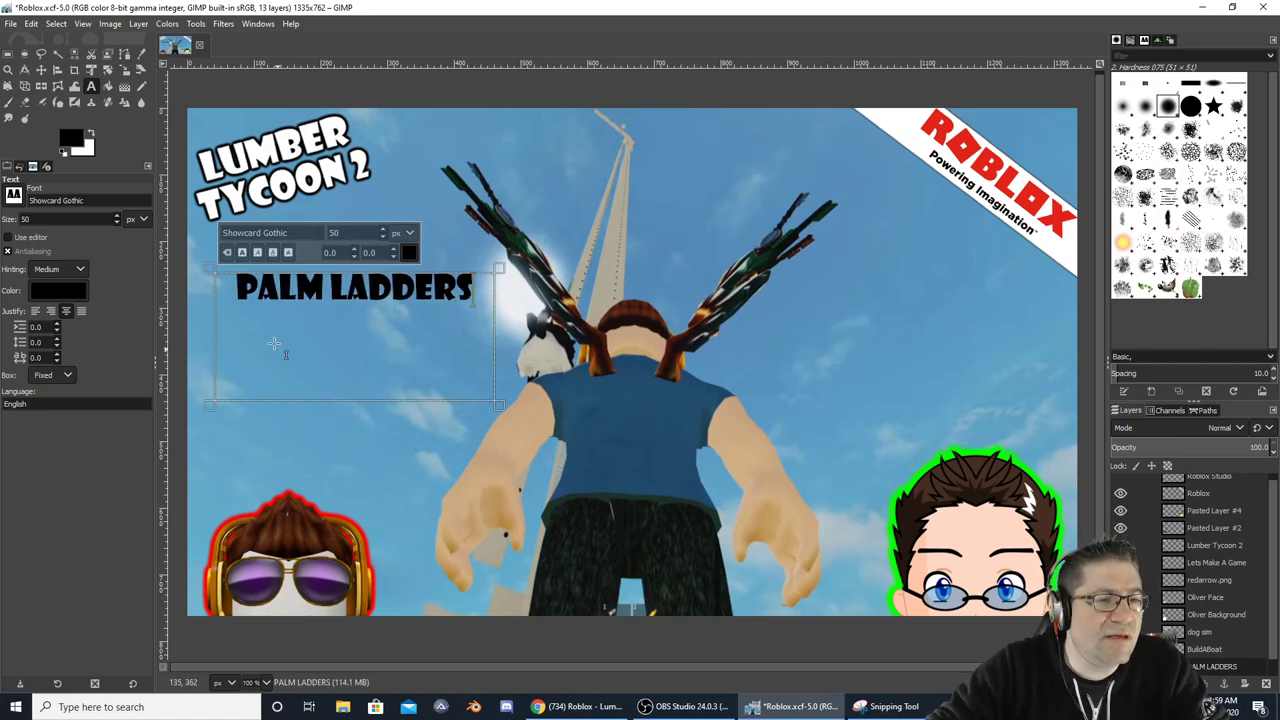
{"action": "double_click", "coordinate": [58, 218]}
{"action": "type", "text": "120"}
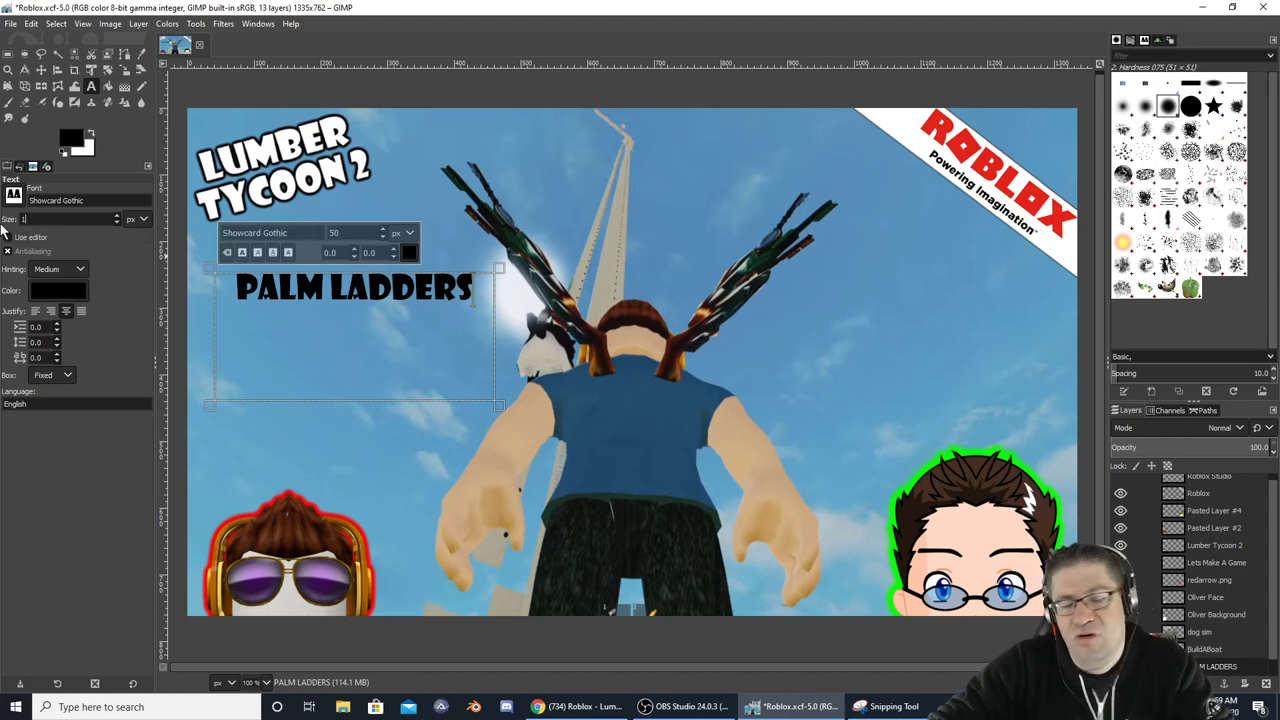
{"action": "key", "text": "Return"}
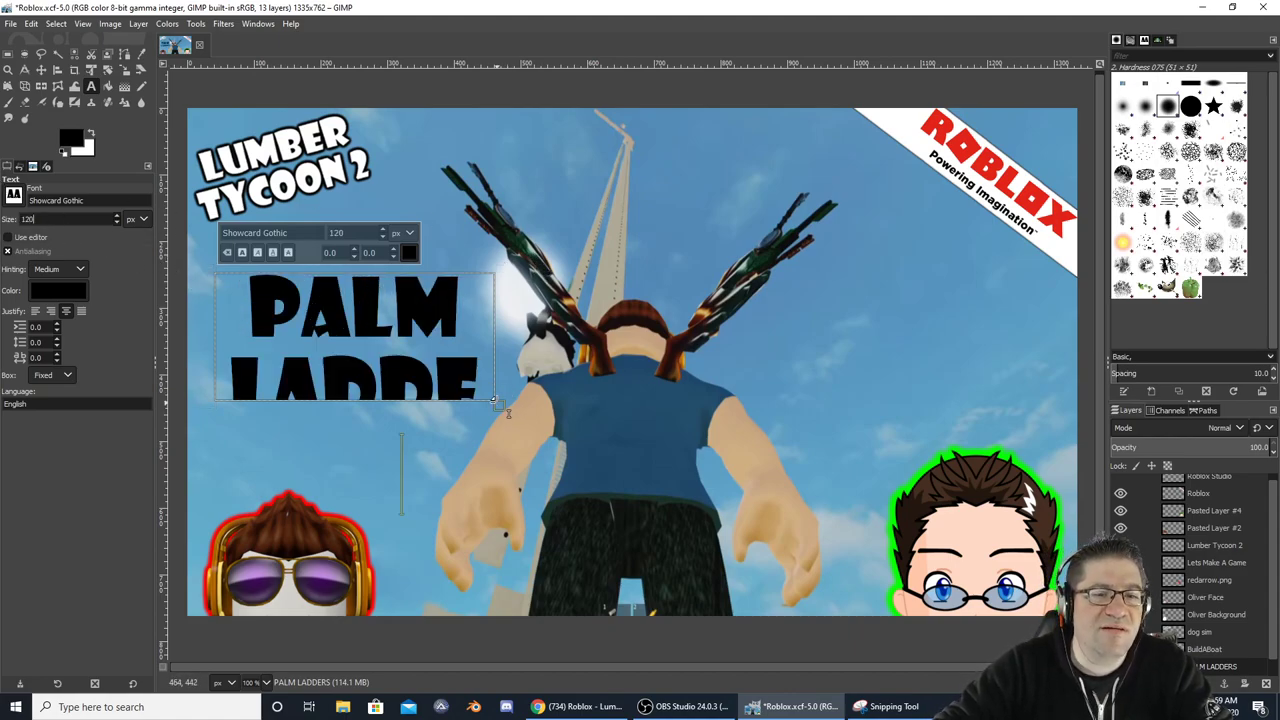
{"action": "left_click_drag", "start_coordinate": [500, 405], "coordinate": [566, 414]}
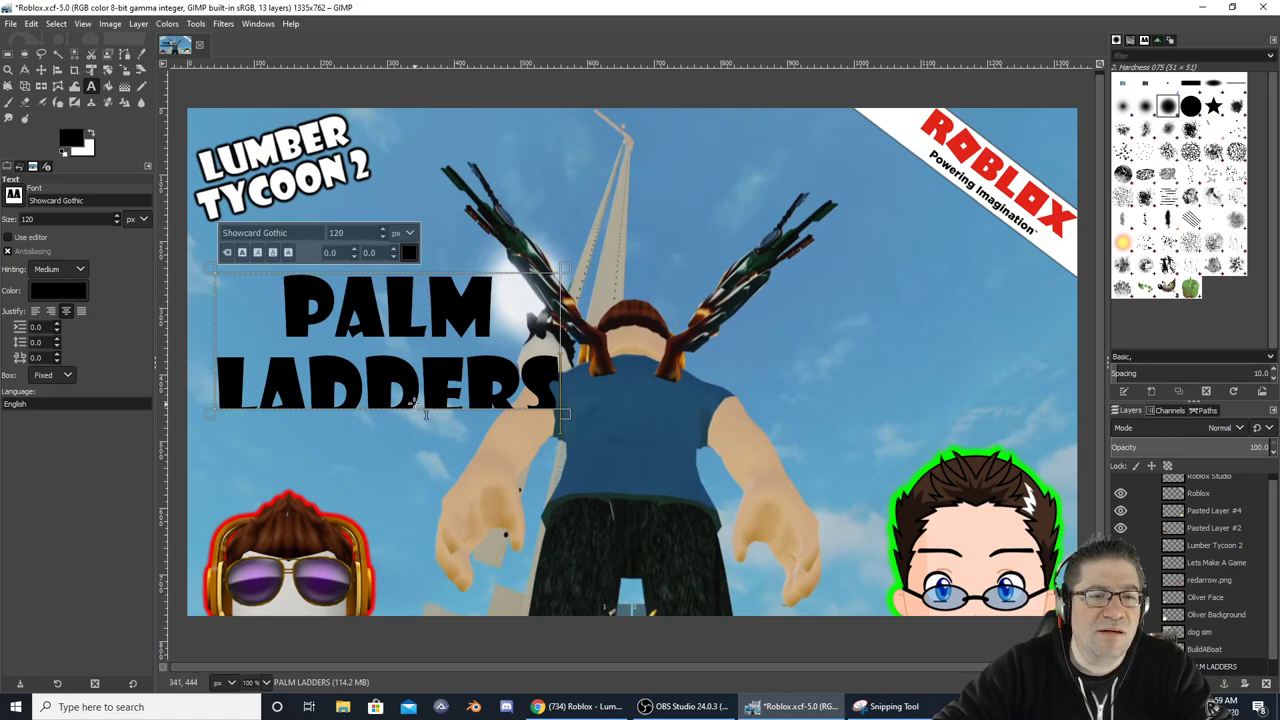
{"action": "left_click_drag", "start_coordinate": [420, 414], "coordinate": [420, 437]}
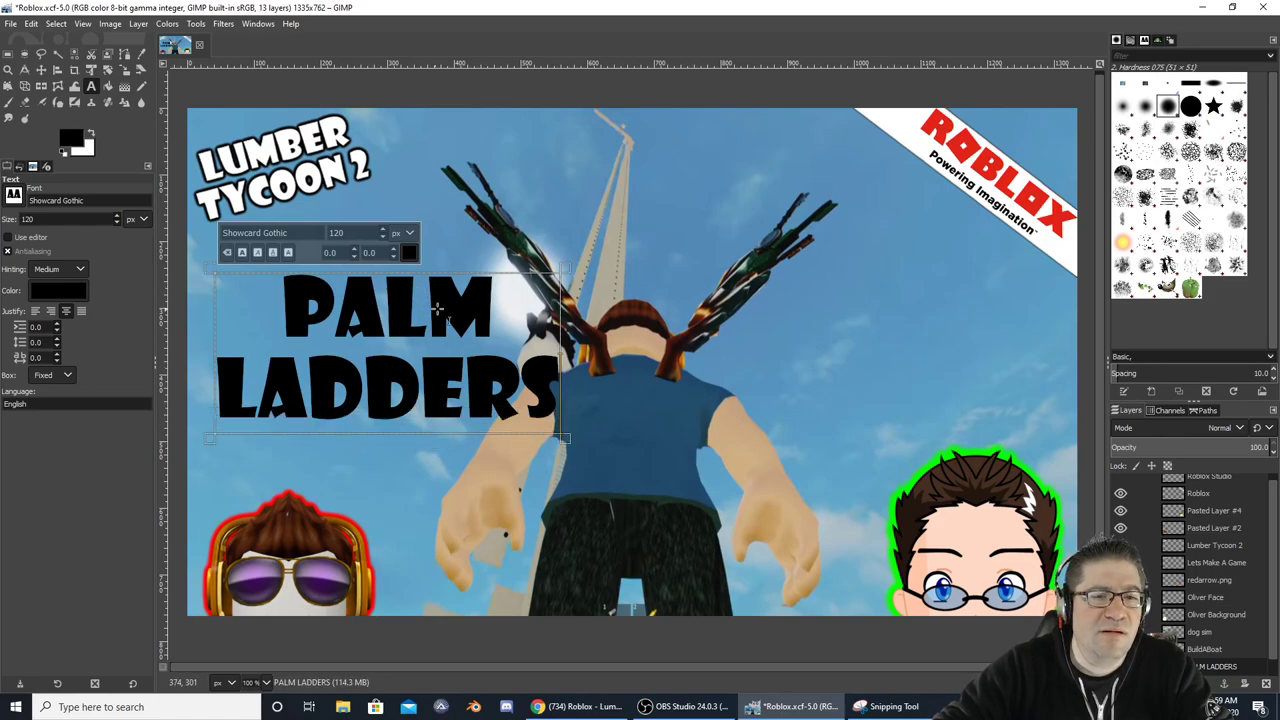
Tilt the PALM LADDERS text about 15° and move it to the upper right below the ROBLOX banner
{"action": "left_click", "coordinate": [107, 69]}
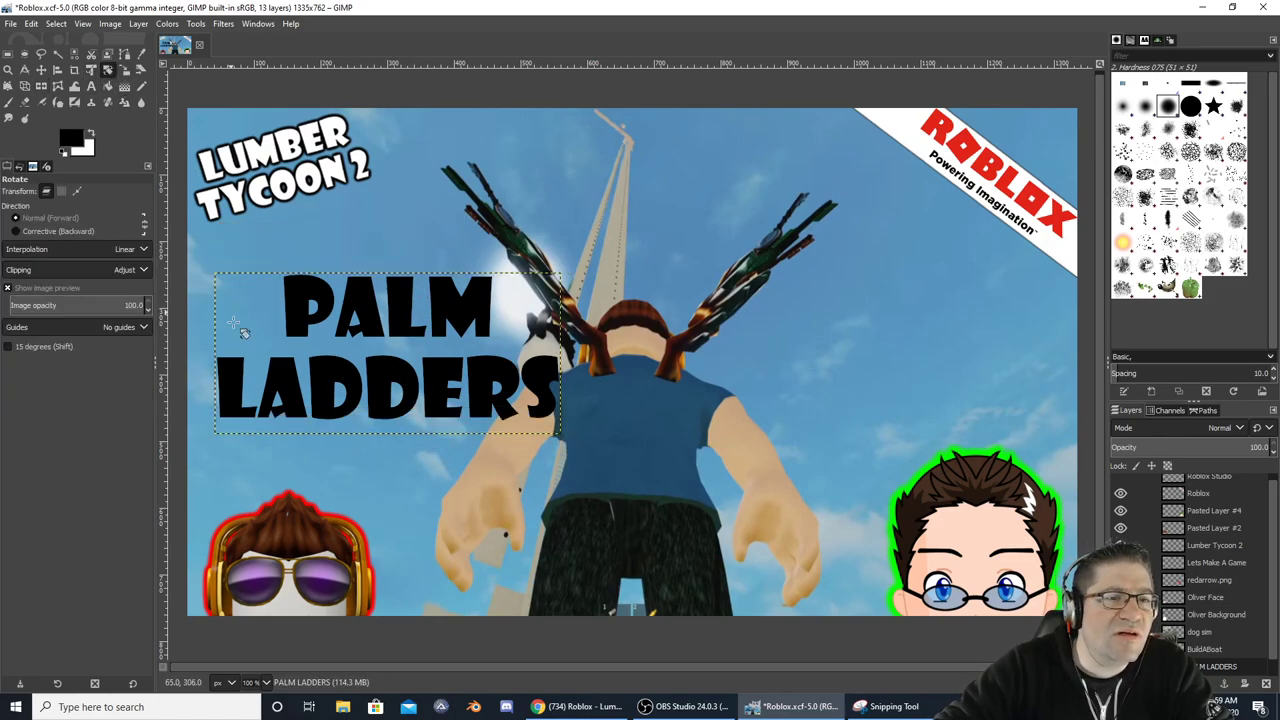
{"action": "left_click_drag", "start_coordinate": [248, 346], "coordinate": [255, 308]}
{"action": "key", "text": "Return"}
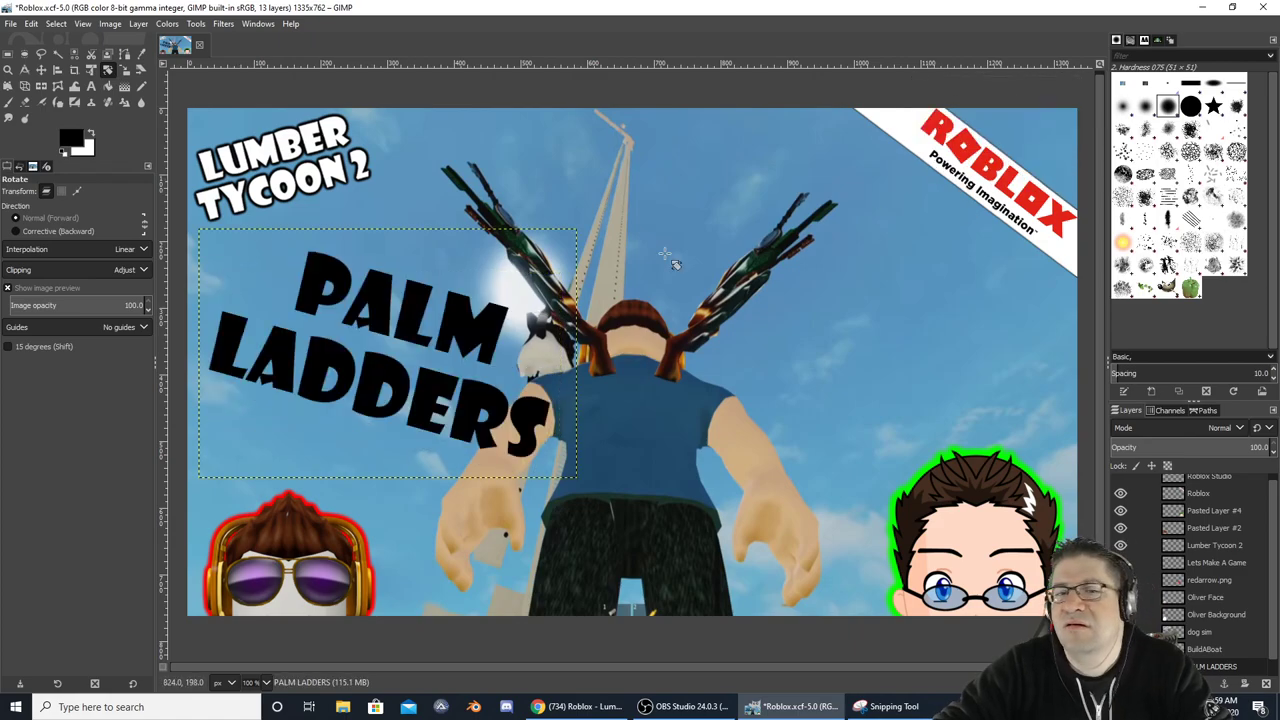
{"action": "left_click", "coordinate": [41, 69]}
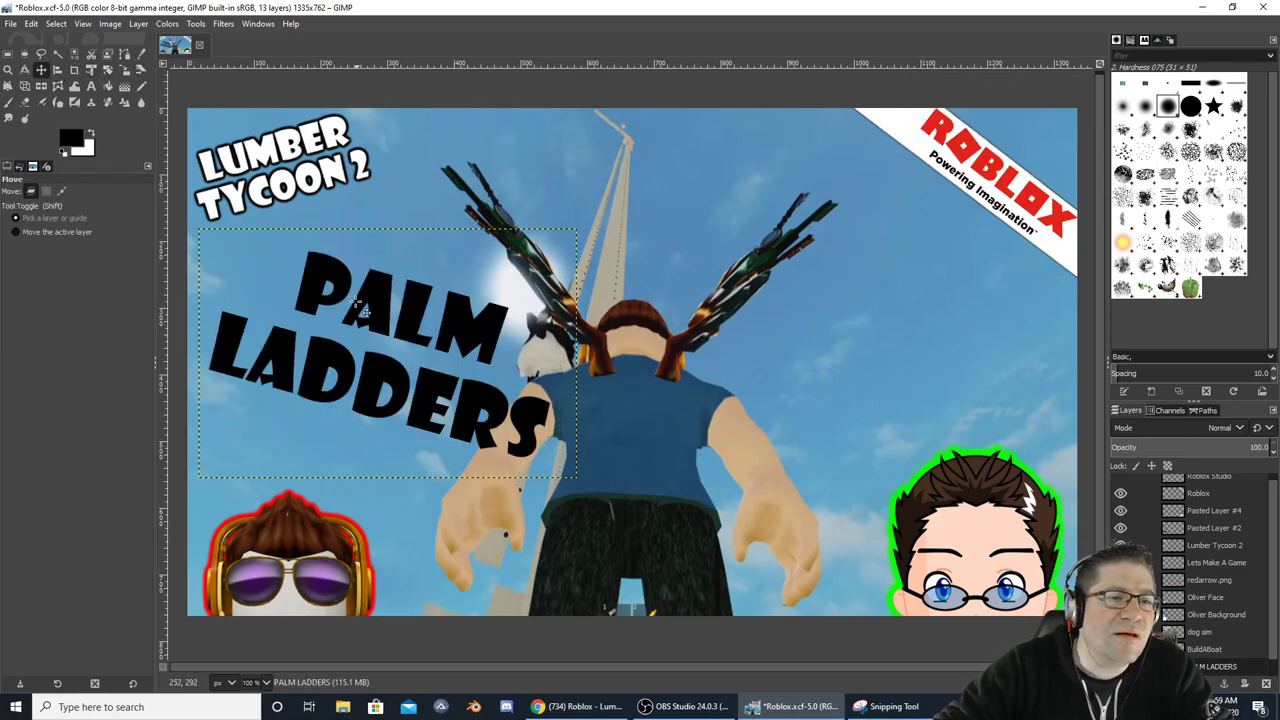
{"action": "left_click_drag", "start_coordinate": [325, 275], "coordinate": [831, 254]}
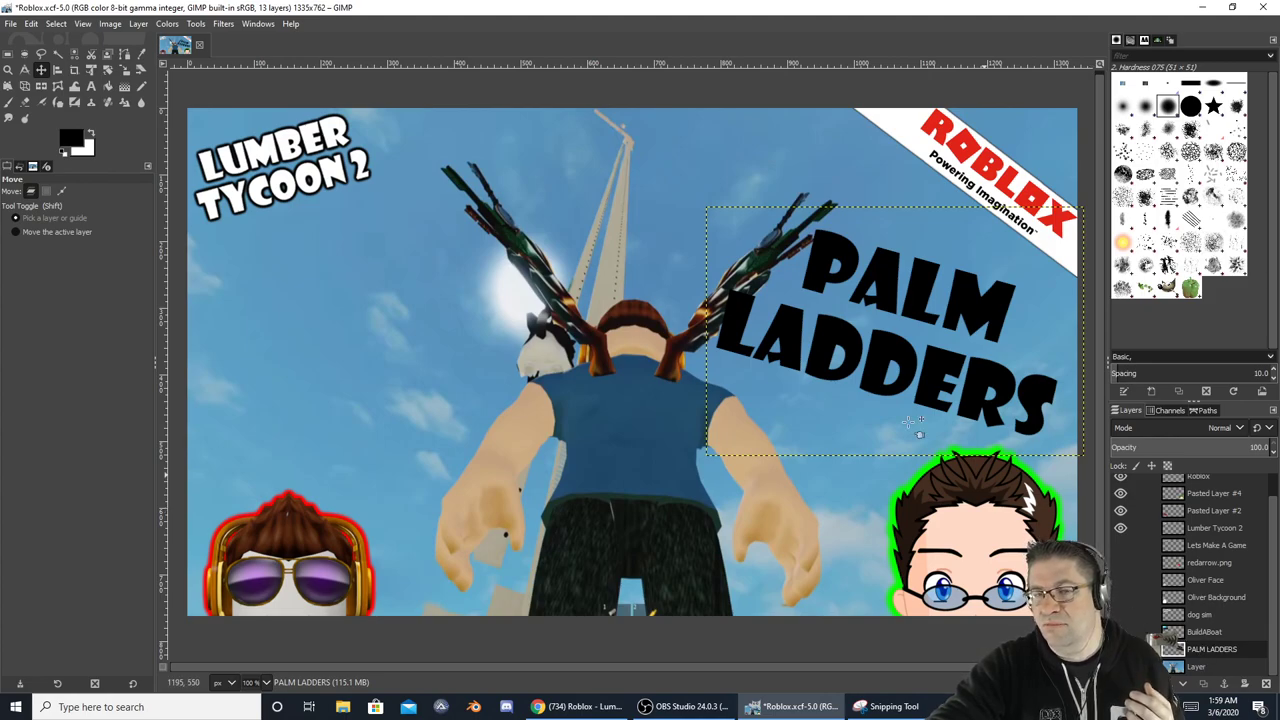
Invert the PALM LADDERS text to white and copy it to the clipboard
{"action": "left_click", "coordinate": [167, 23]}
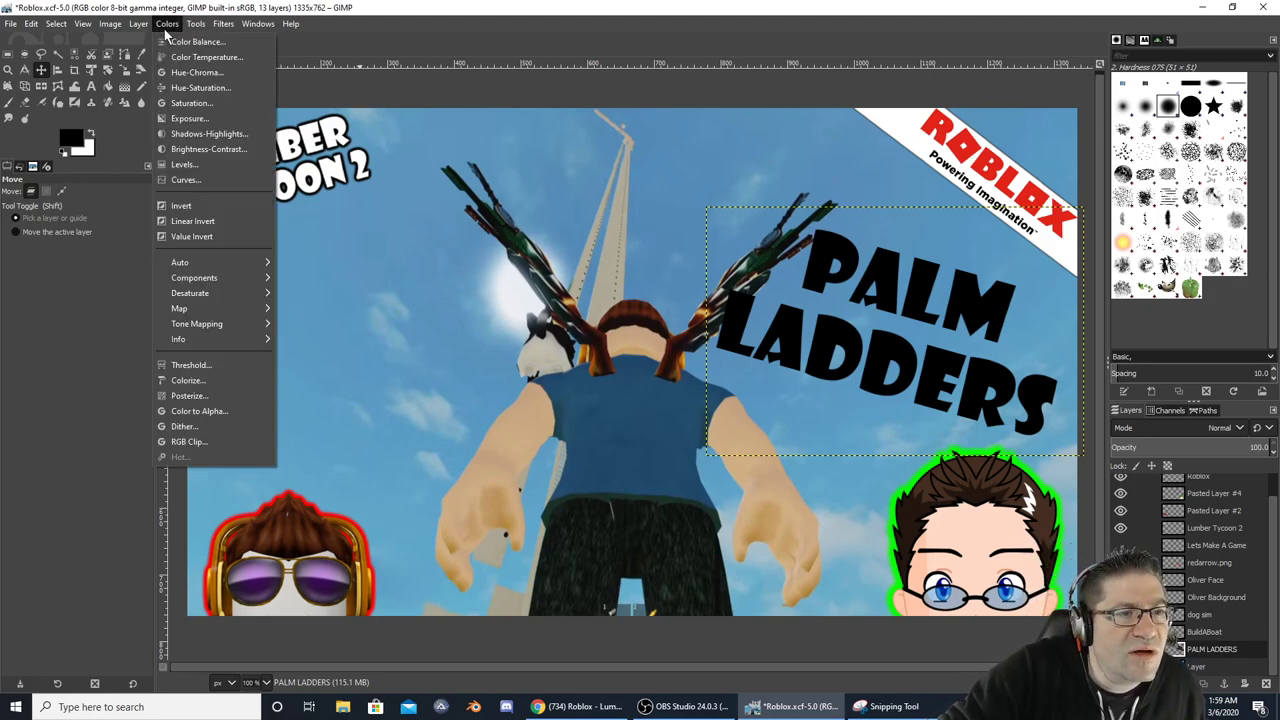
{"action": "left_click", "coordinate": [182, 206]}
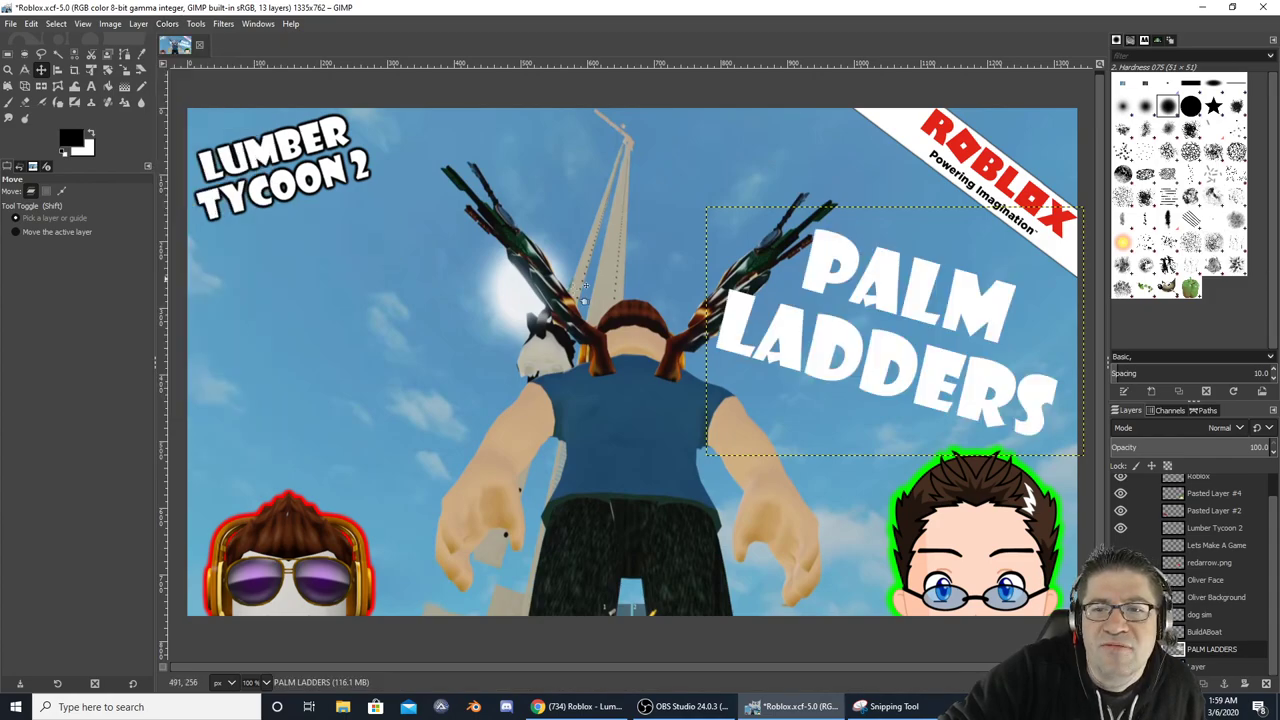
{"action": "right_click", "coordinate": [1218, 652]}
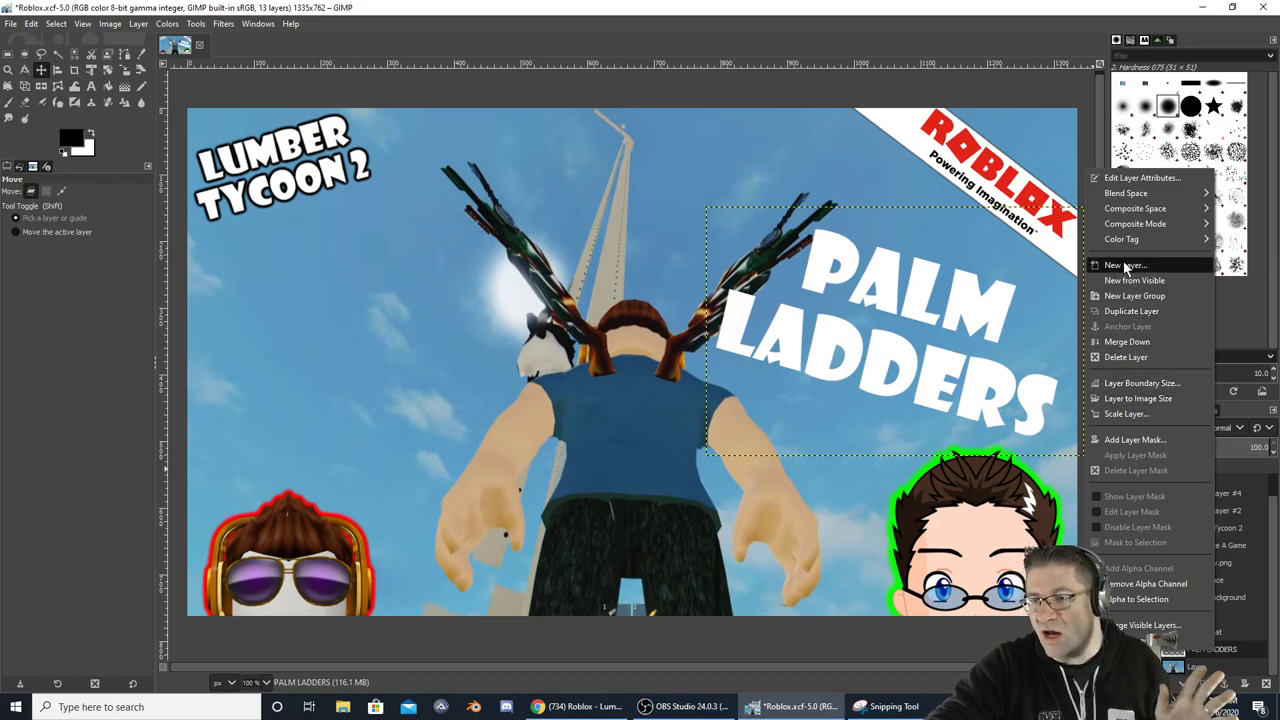
{"action": "left_click", "coordinate": [880, 385]}
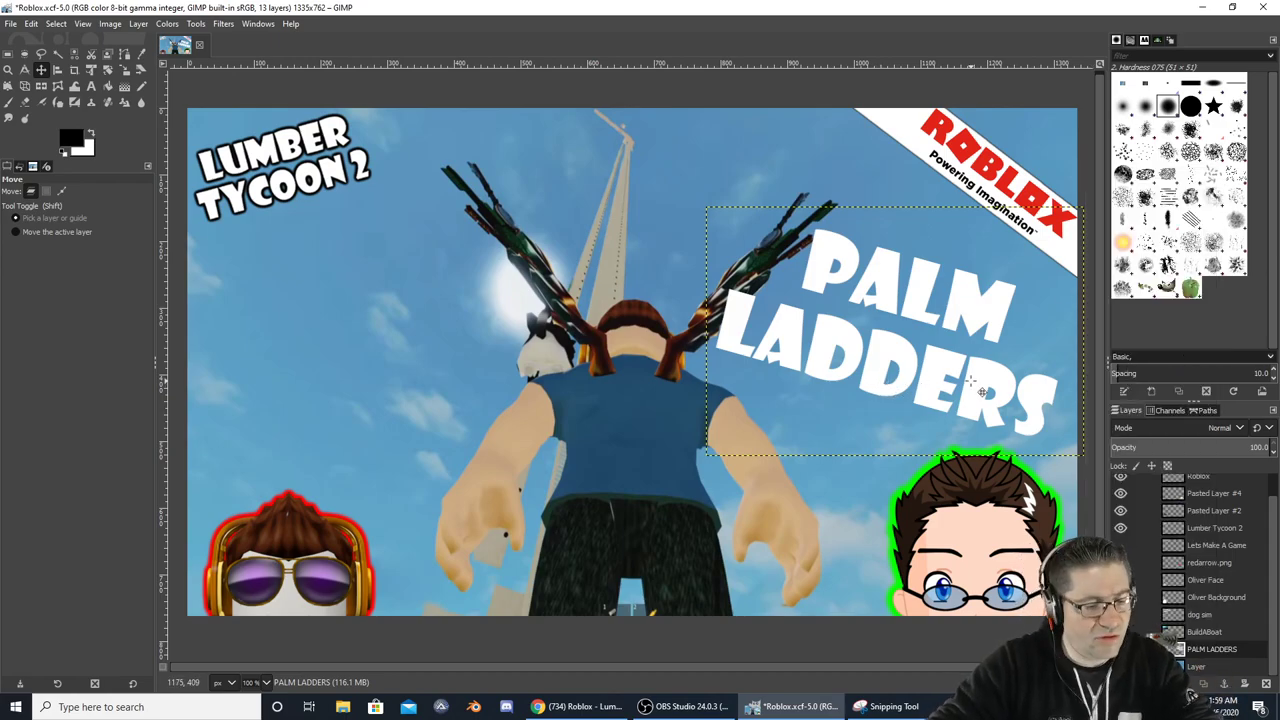
{"action": "key", "text": "ctrl+a"}
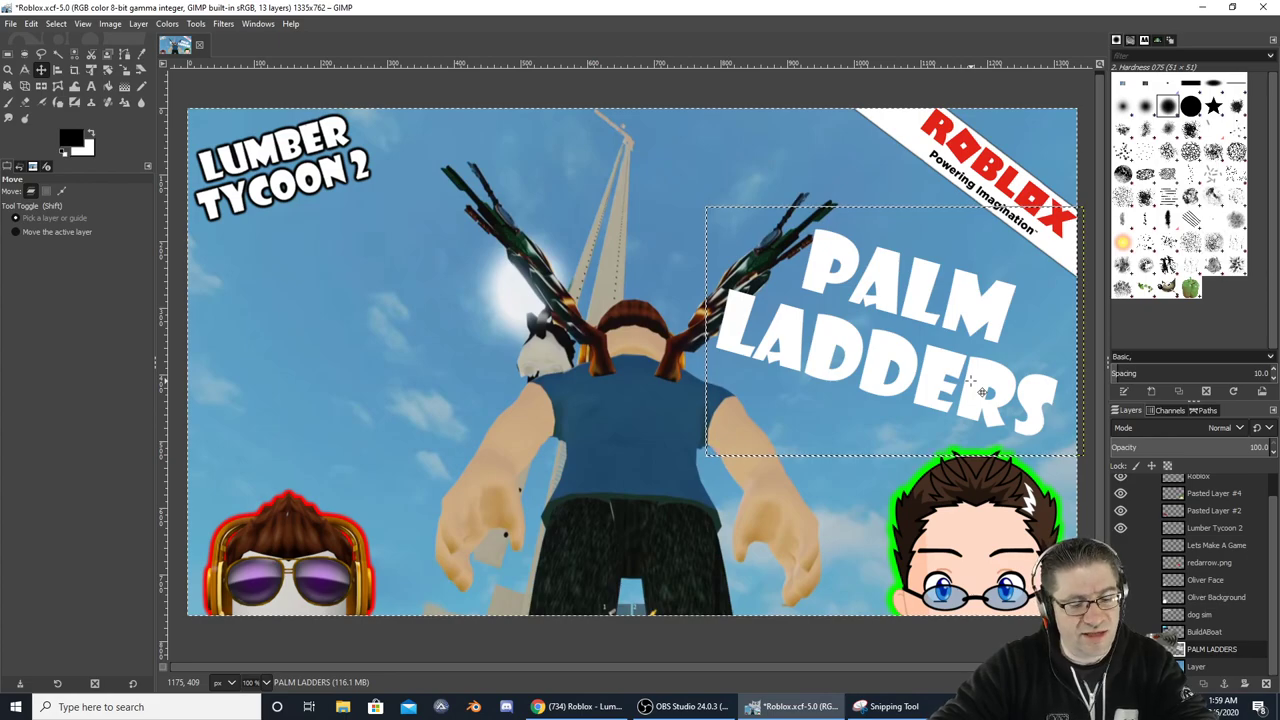
{"action": "key", "text": "ctrl+c"}
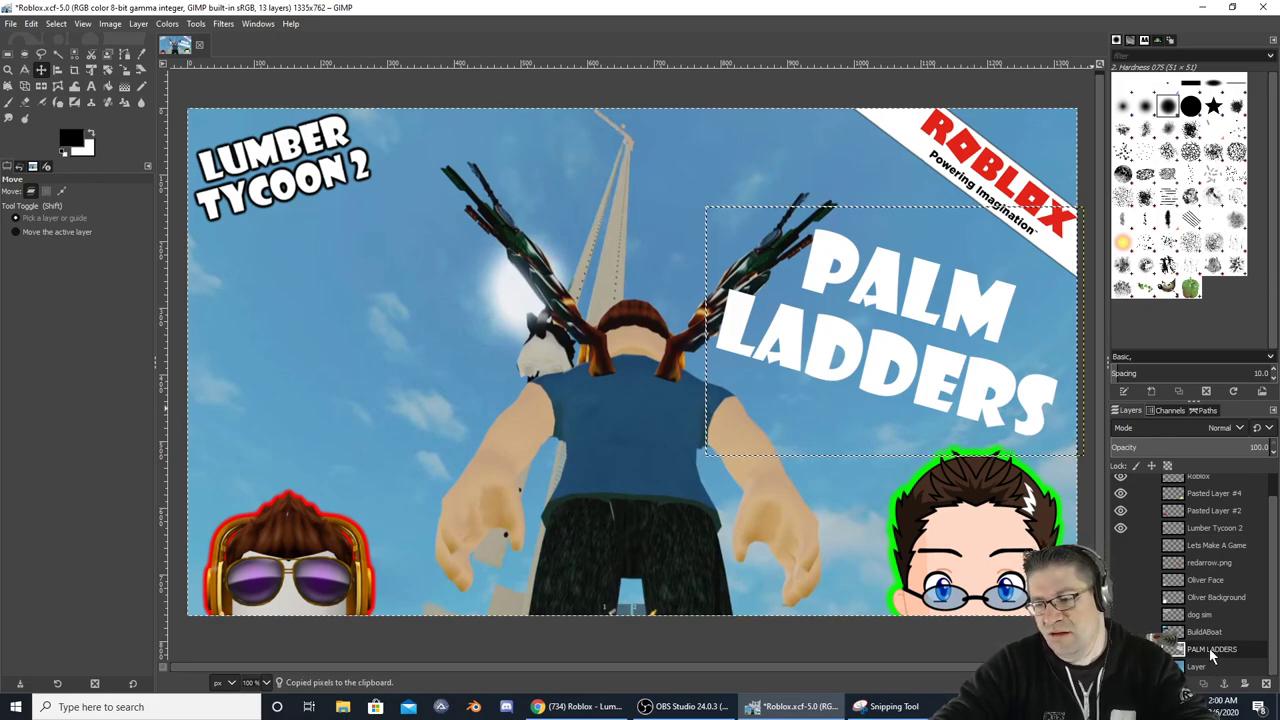
{"action": "key", "text": "ctrl+v"}
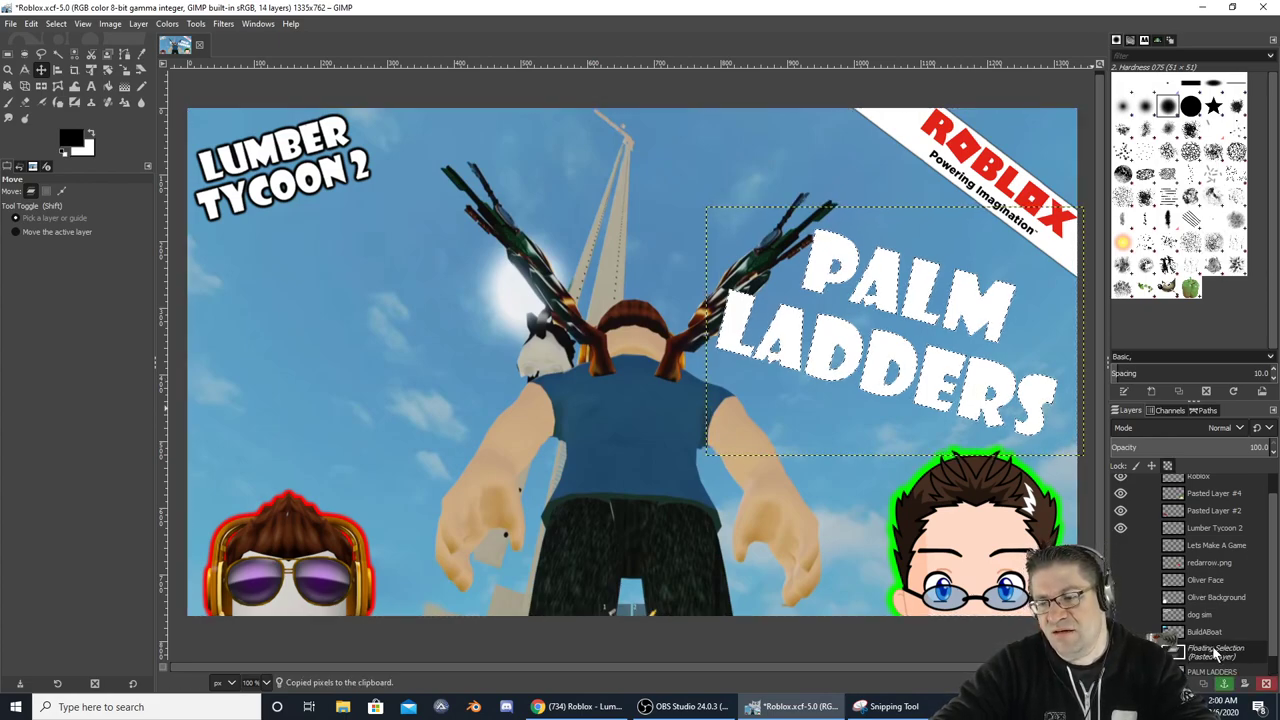
{"action": "key", "text": "ctrl+h"}
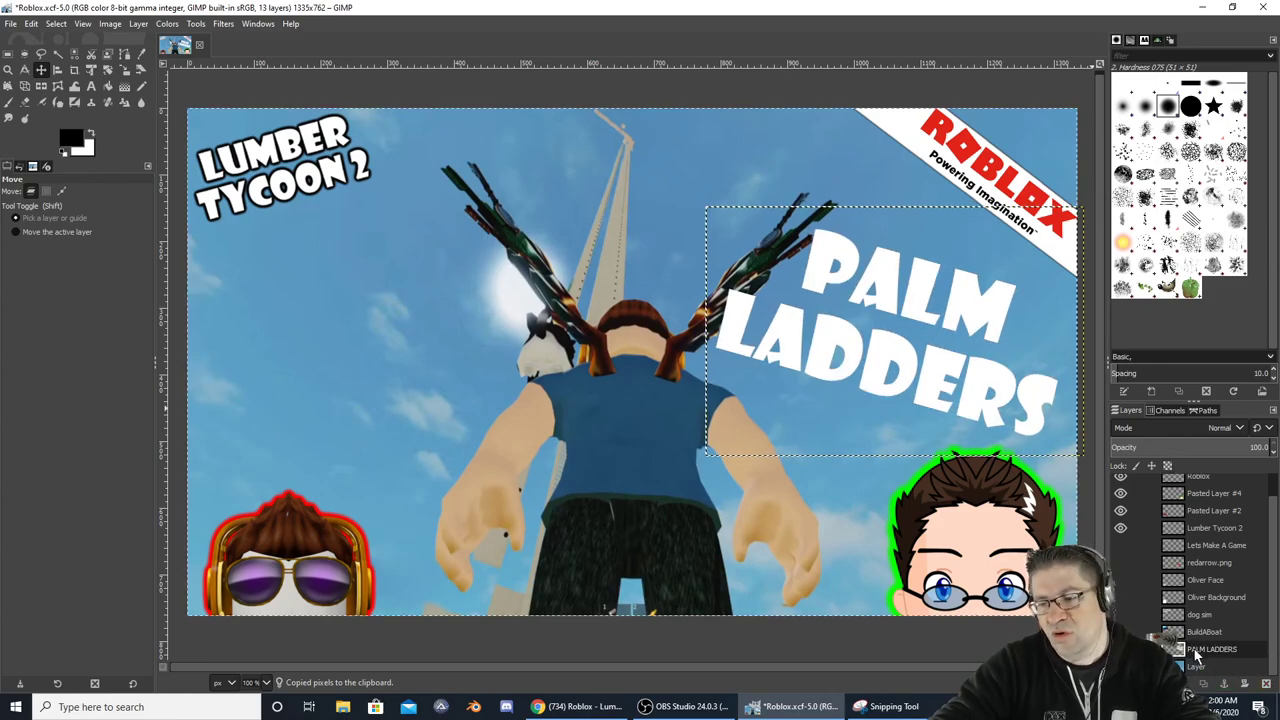
Add a new empty Layer #1 and place it just below the PALM LADDERS layer
{"action": "right_click", "coordinate": [1212, 655]}
{"action": "left_click", "coordinate": [1125, 259]}
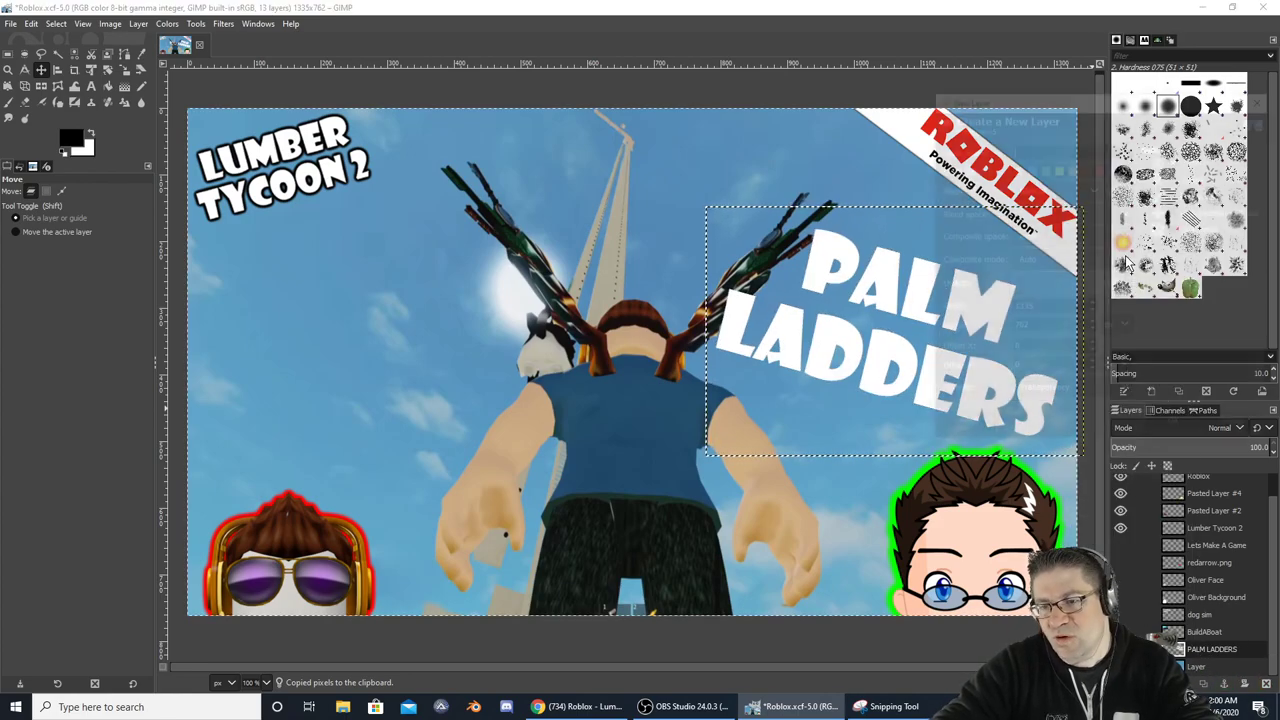
{"action": "left_click", "coordinate": [1177, 427]}
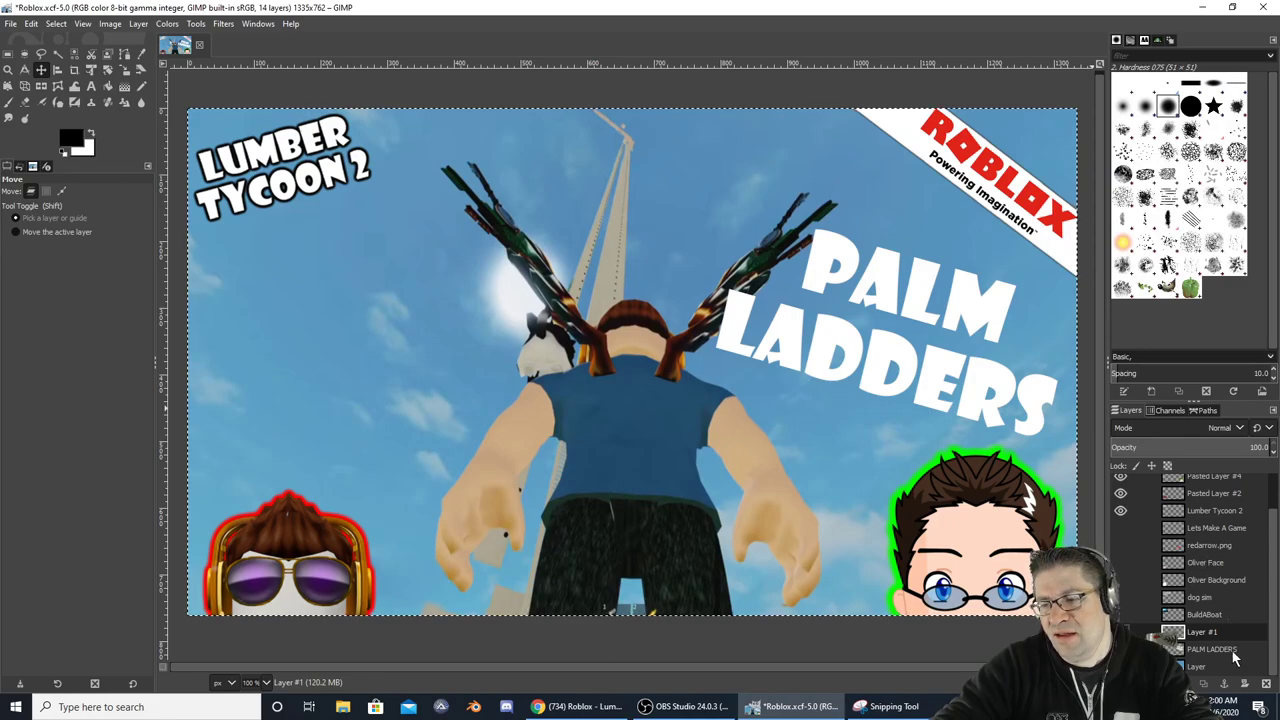
{"action": "left_click_drag", "start_coordinate": [1198, 636], "coordinate": [1200, 662]}
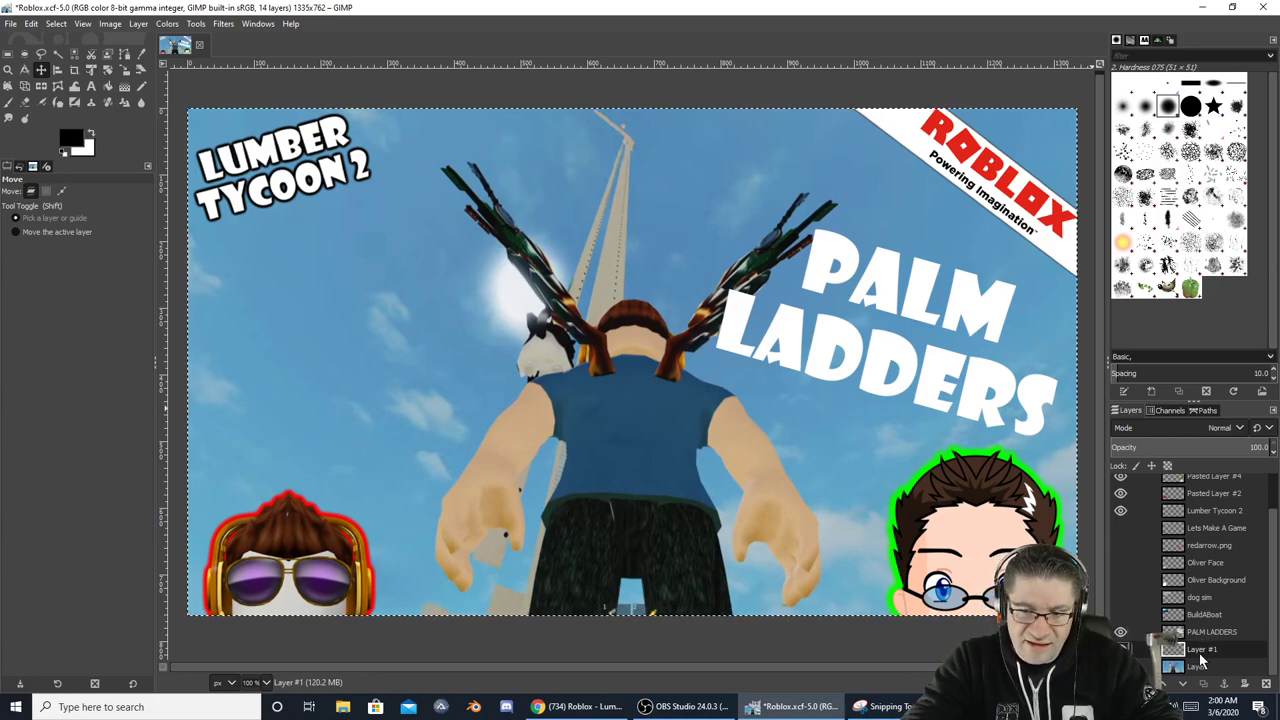
Paste another copy of the text, invert it to black, and line it up behind the white title
{"action": "key", "text": "ctrl+v"}
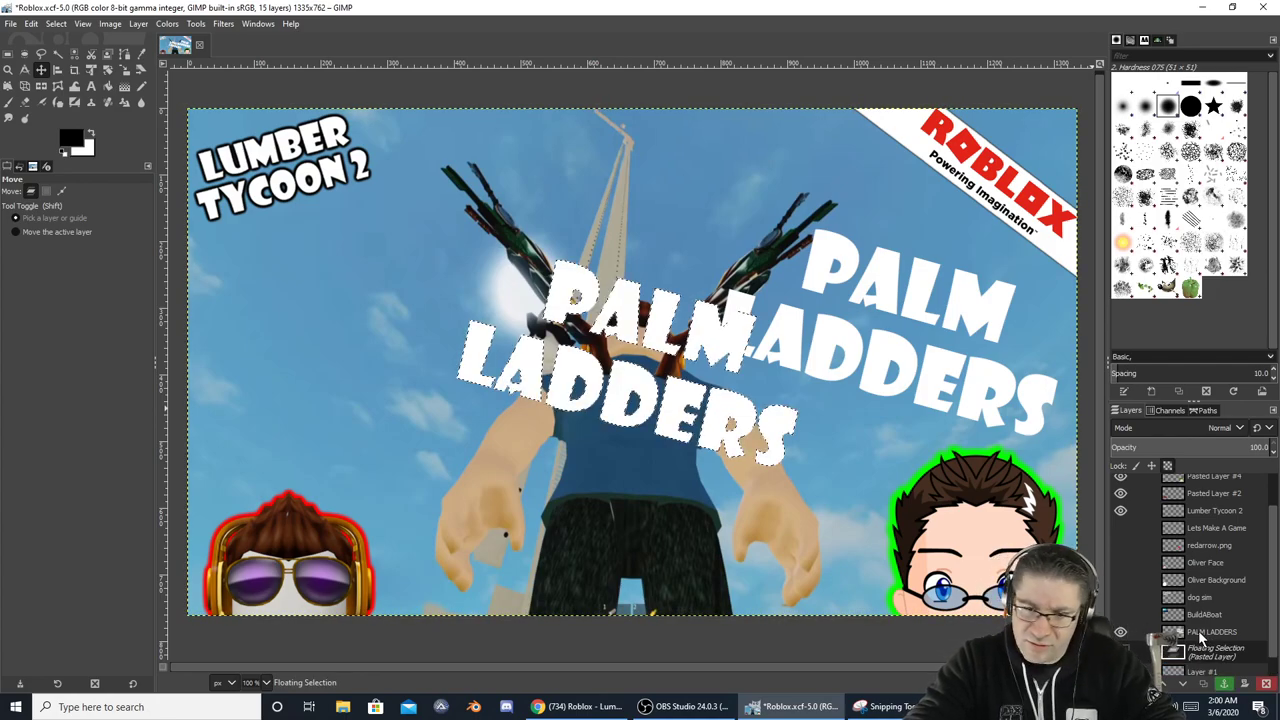
{"action": "left_click", "coordinate": [220, 23]}
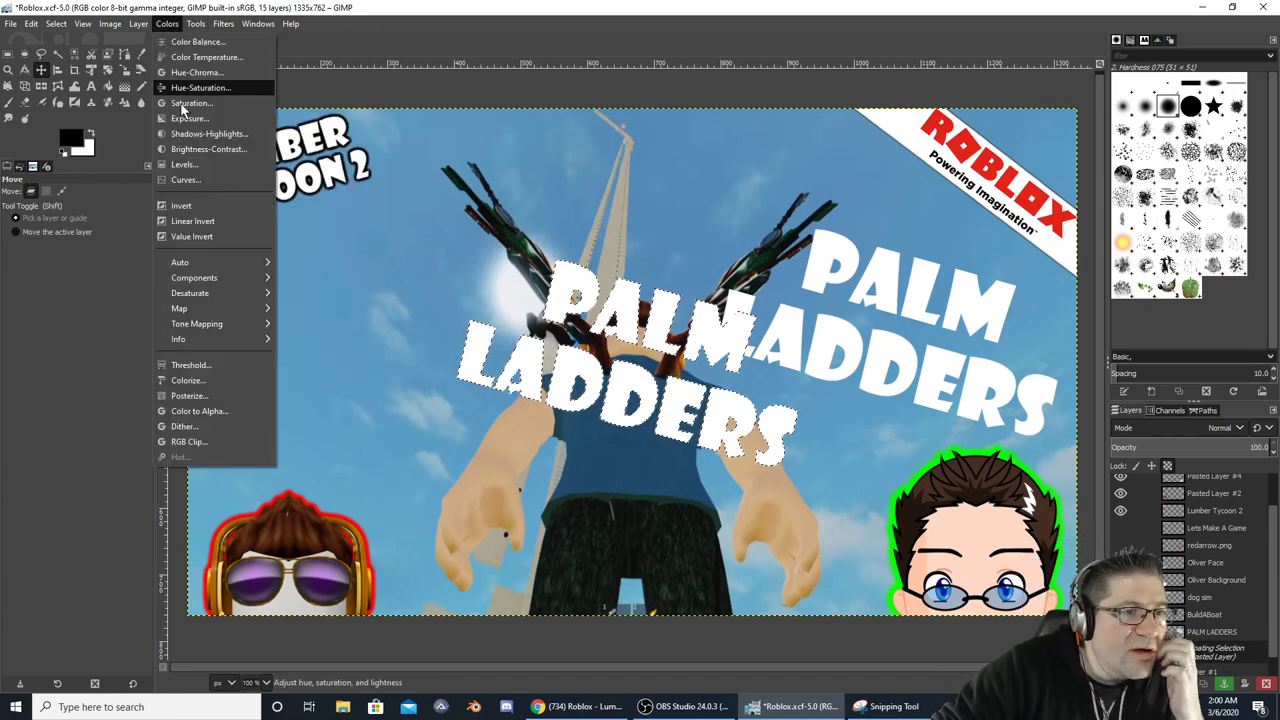
{"action": "left_click", "coordinate": [181, 205]}
{"action": "left_click", "coordinate": [9, 58]}
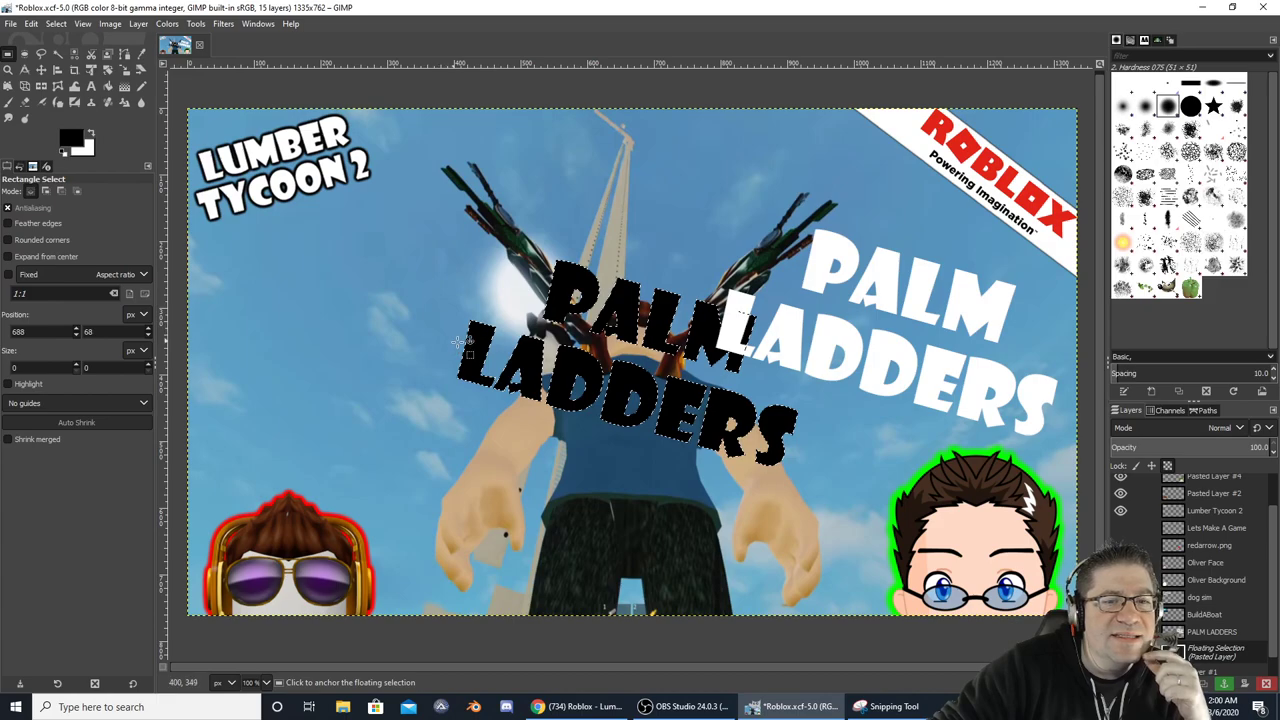
{"action": "left_click_drag", "start_coordinate": [477, 350], "coordinate": [735, 318]}
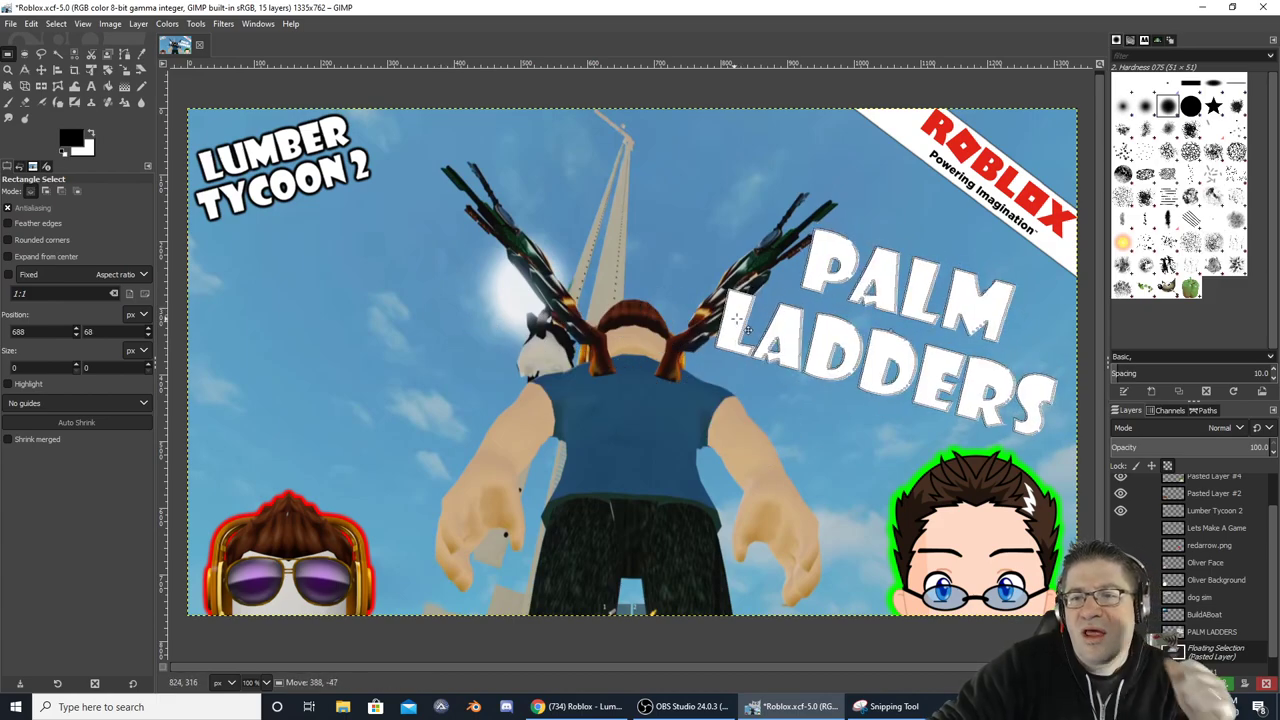
Zoom in on the LADDERS lettering and anchor the black copy onto Layer #1
{"action": "key", "text": "super"}
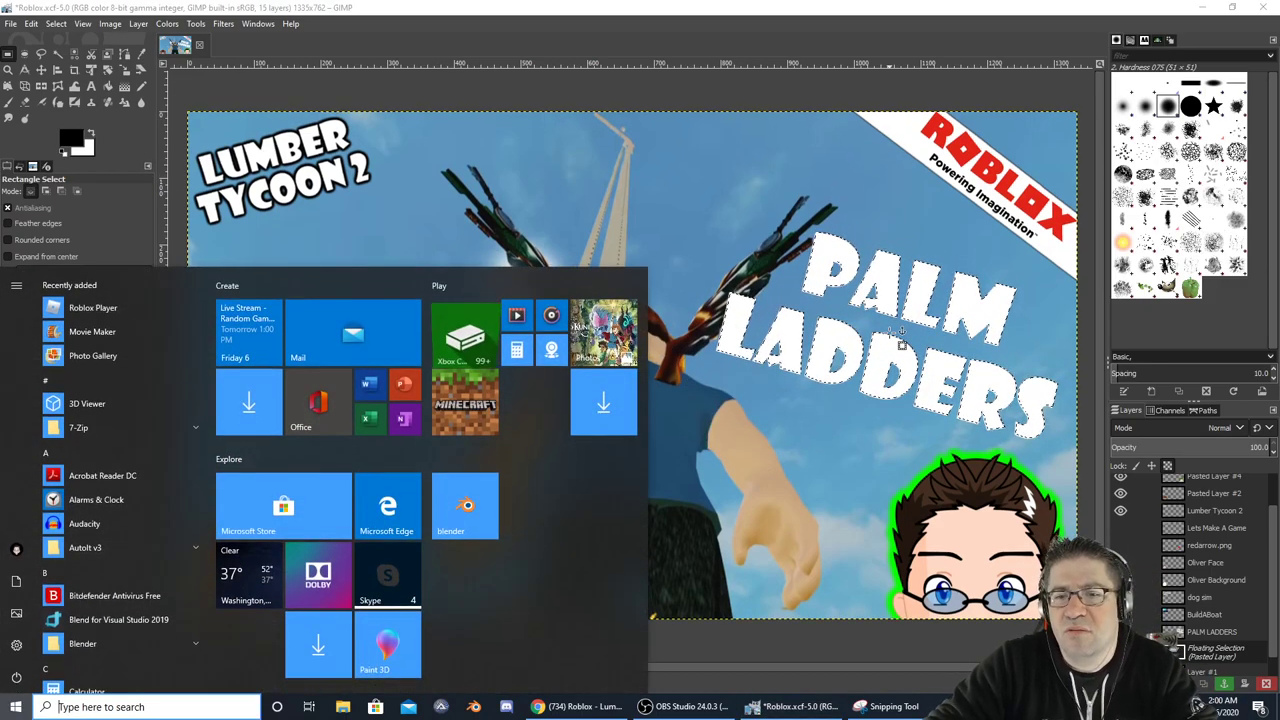
{"action": "key", "text": "Escape"}
{"action": "scroll", "coordinate": [904, 339], "scroll_direction": "up", "scroll_amount": 5}
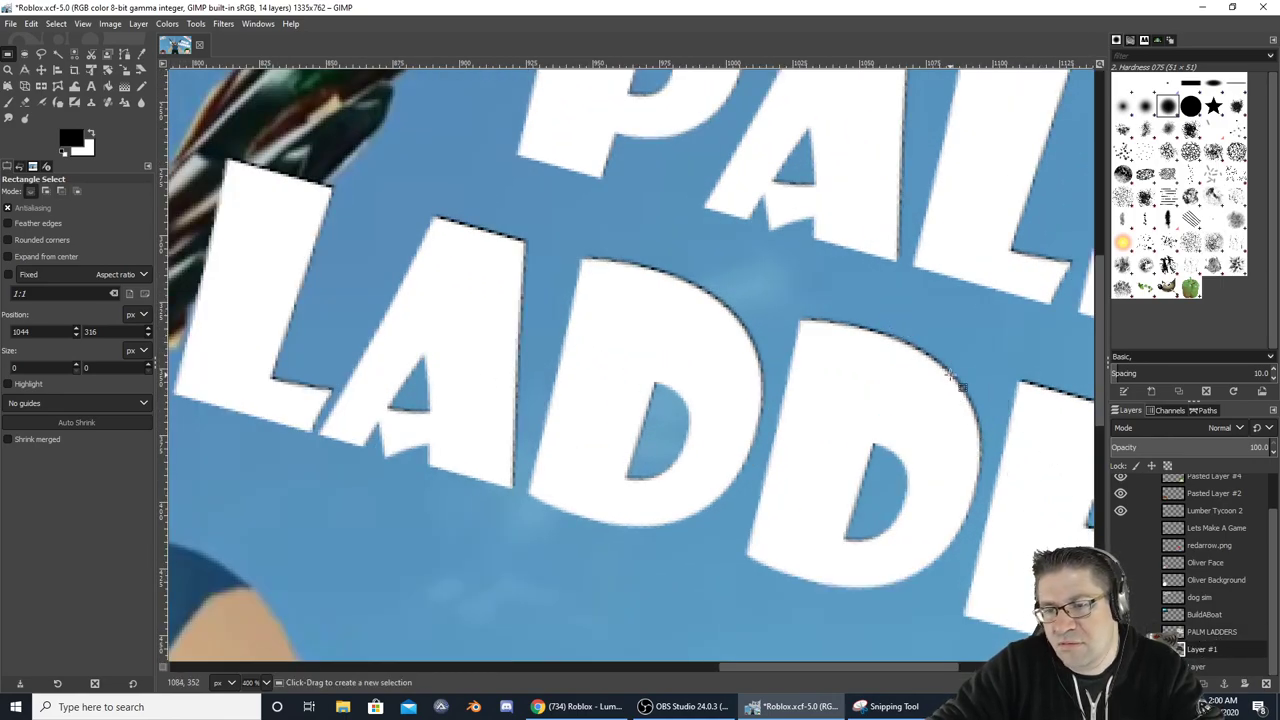
{"action": "left_click", "coordinate": [29, 69]}
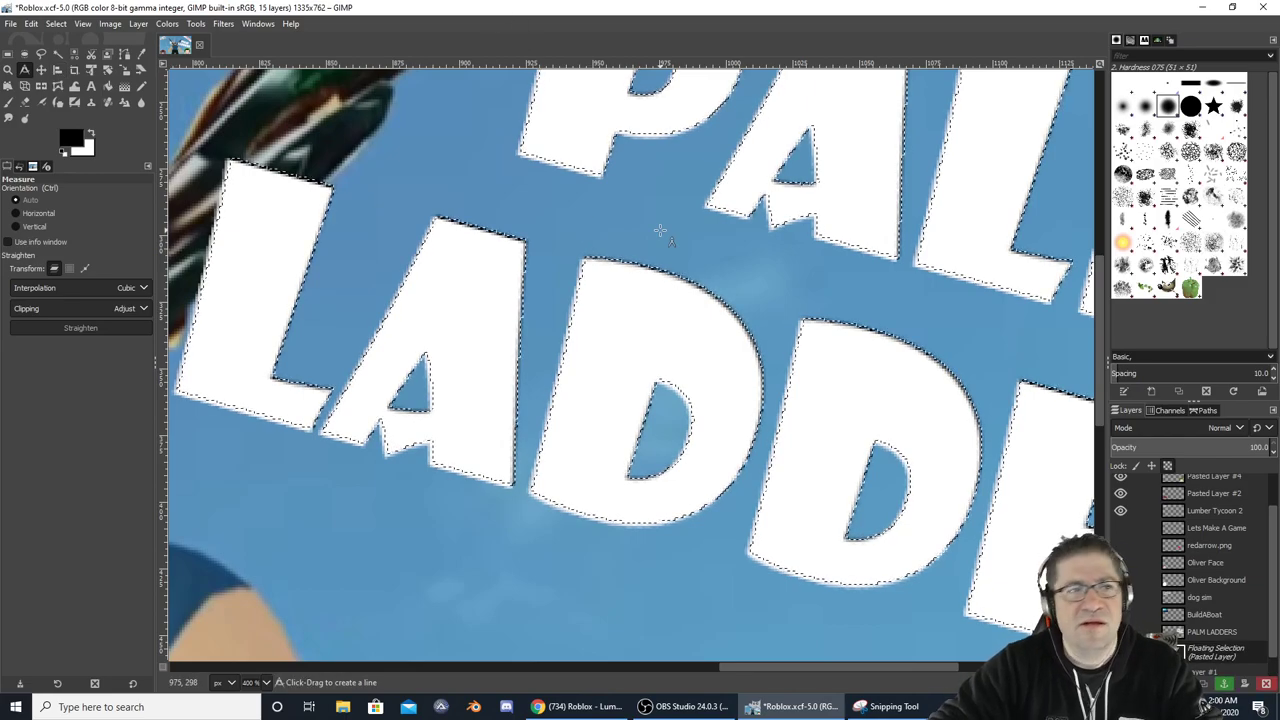
{"action": "left_click", "coordinate": [44, 70]}
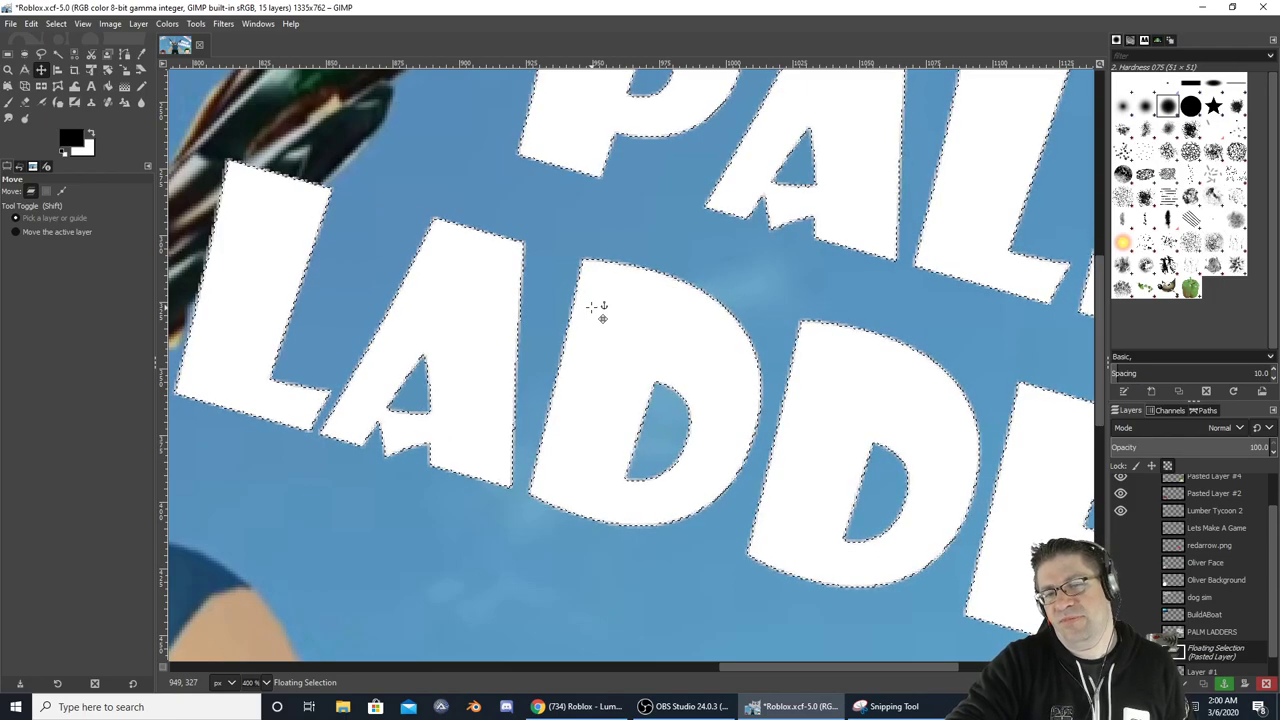
{"action": "left_click", "coordinate": [585, 219]}
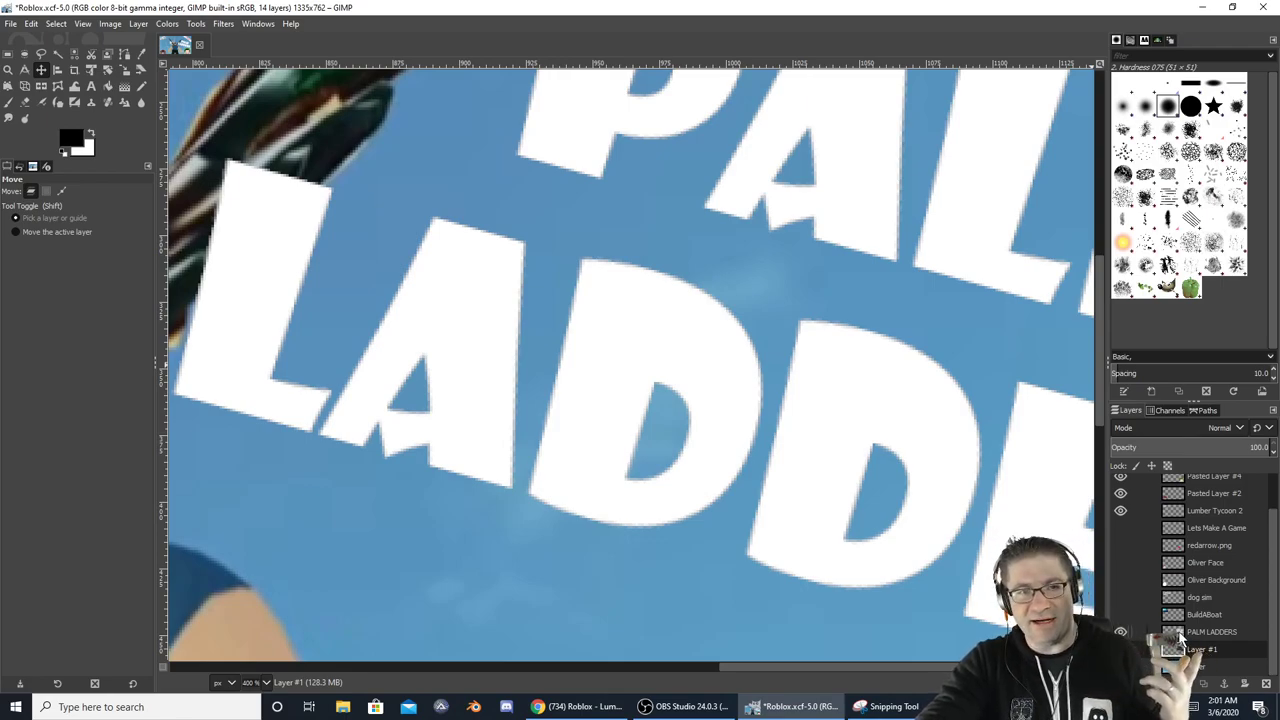
Apply a Gaussian Blur of size 2.50 to the black text copy
{"action": "left_click", "coordinate": [222, 23]}
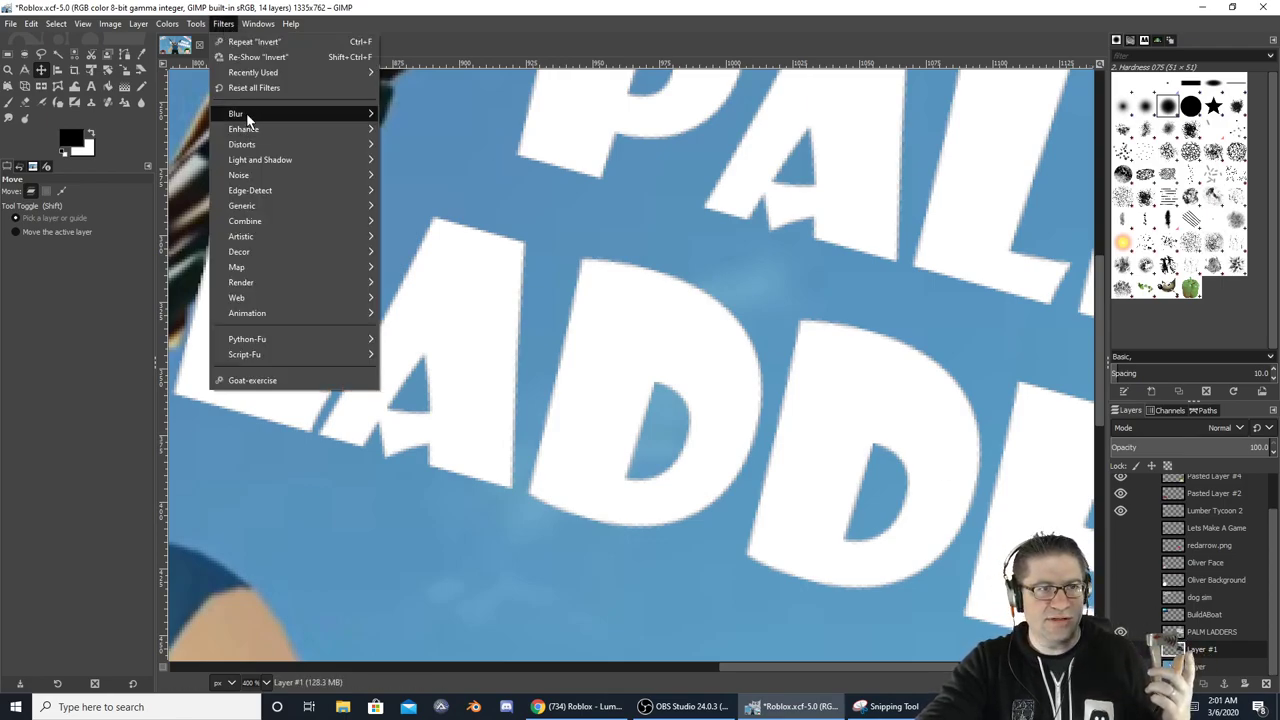
{"action": "mouse_move", "coordinate": [355, 119]}
{"action": "left_click", "coordinate": [440, 113]}
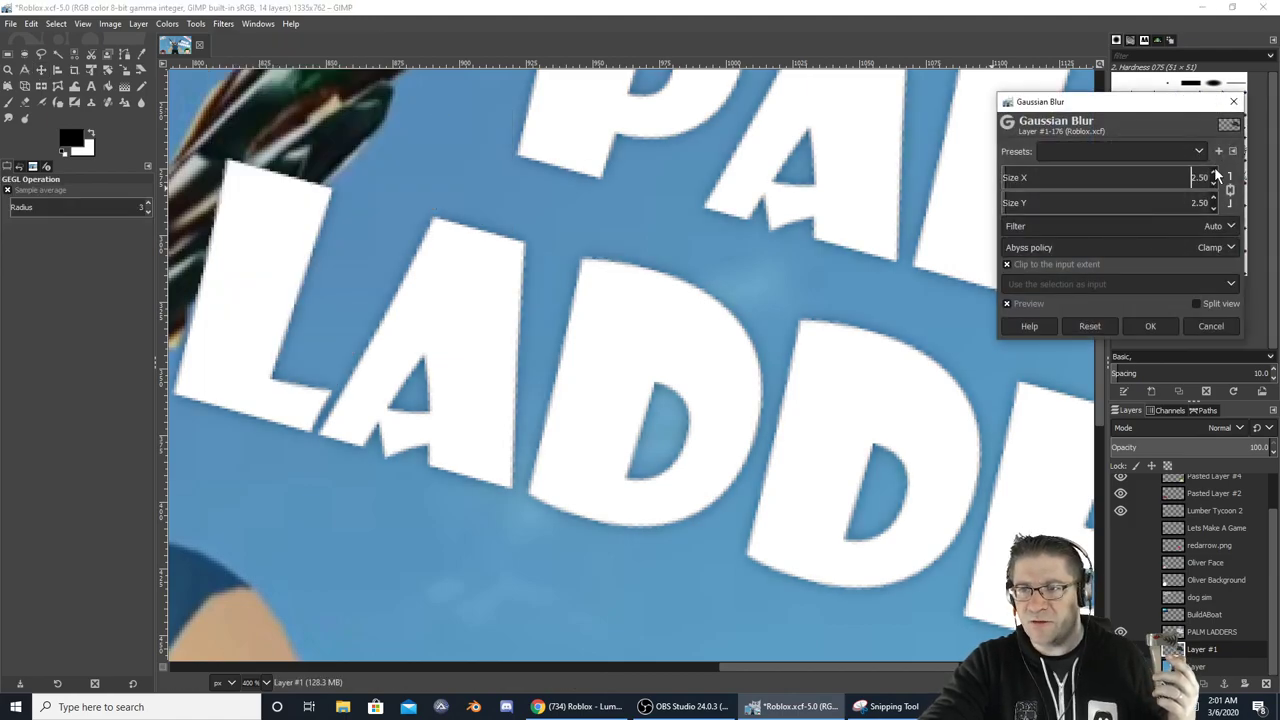
{"action": "left_click", "coordinate": [1214, 173]}
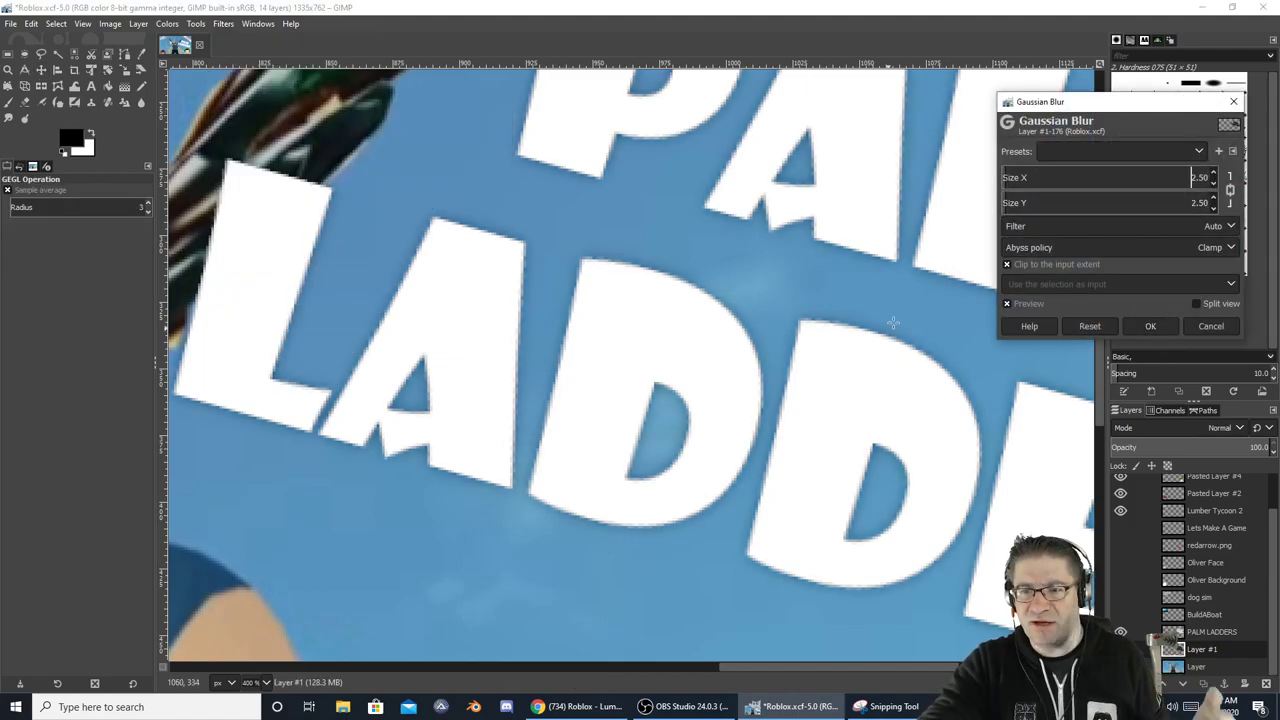
{"action": "left_click", "coordinate": [1148, 327]}
{"action": "scroll", "coordinate": [735, 333], "scroll_direction": "down", "scroll_amount": 4}
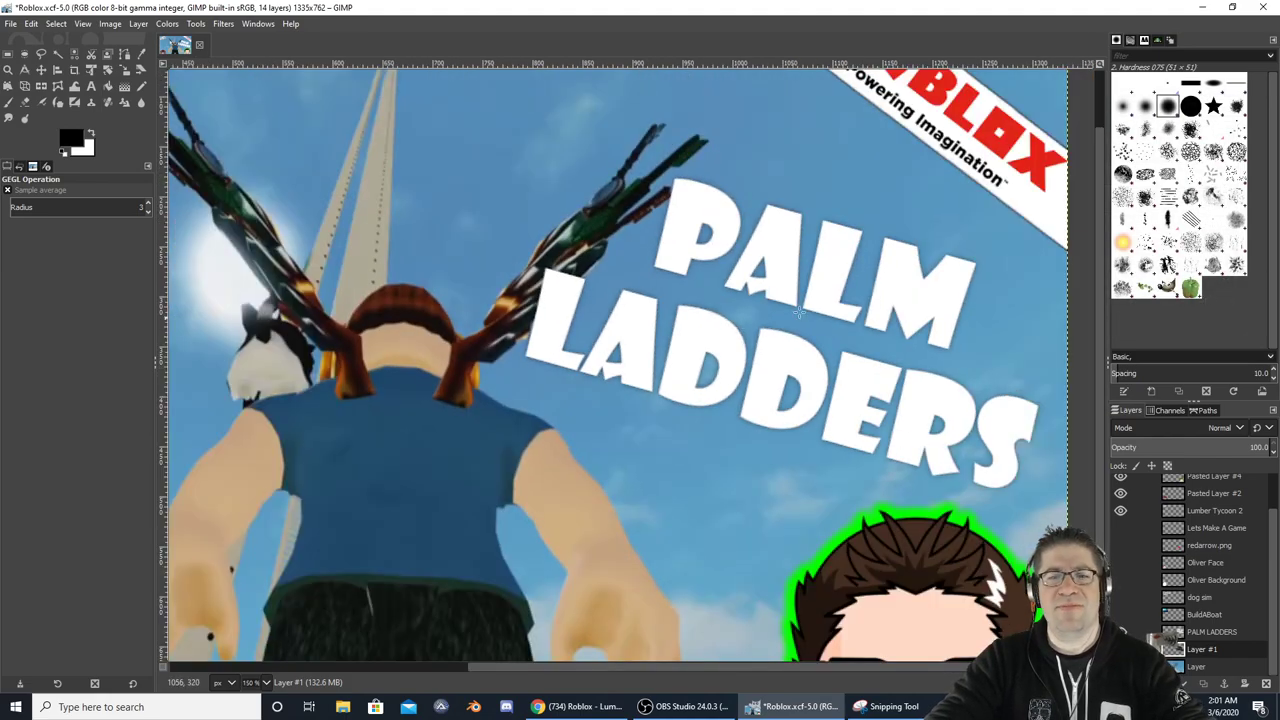
{"action": "scroll", "coordinate": [717, 347], "scroll_direction": "up", "scroll_amount": 2}
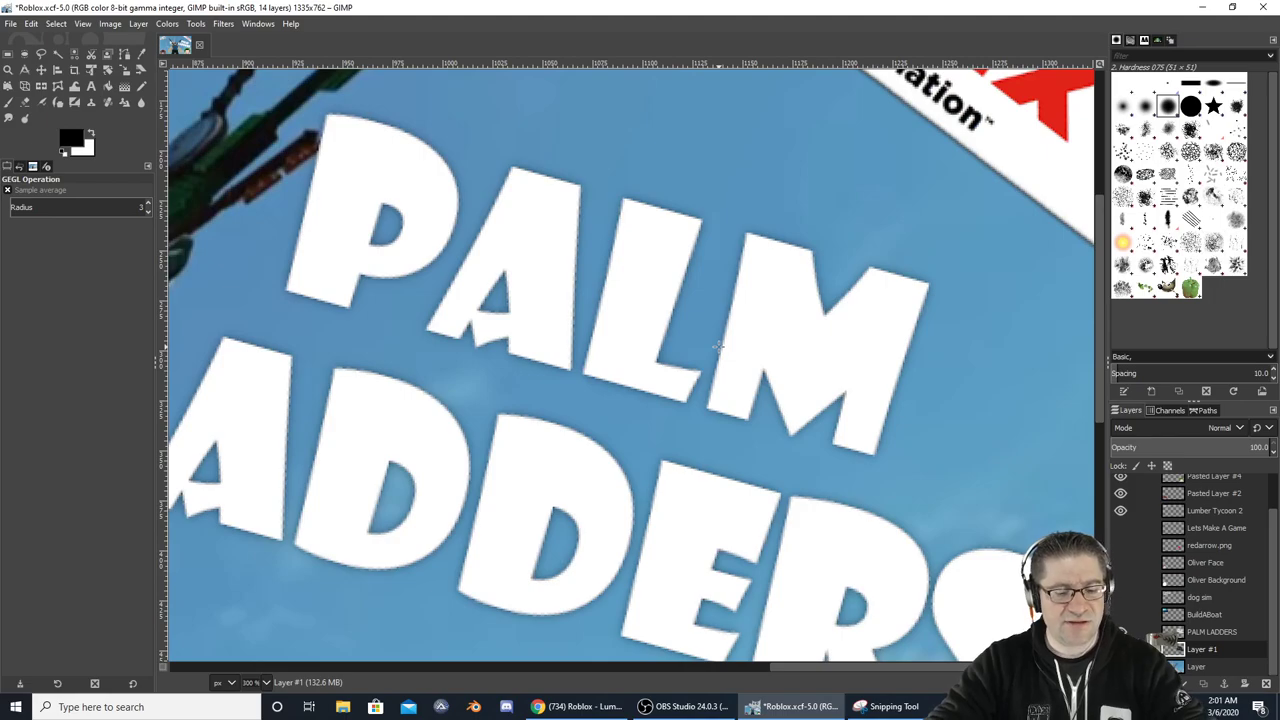
Copy the blurred black text, paste it again and anchor it onto Layer #1 to darken the outline
{"action": "key", "text": "ctrl+c"}
{"action": "key", "text": "ctrl+v"}
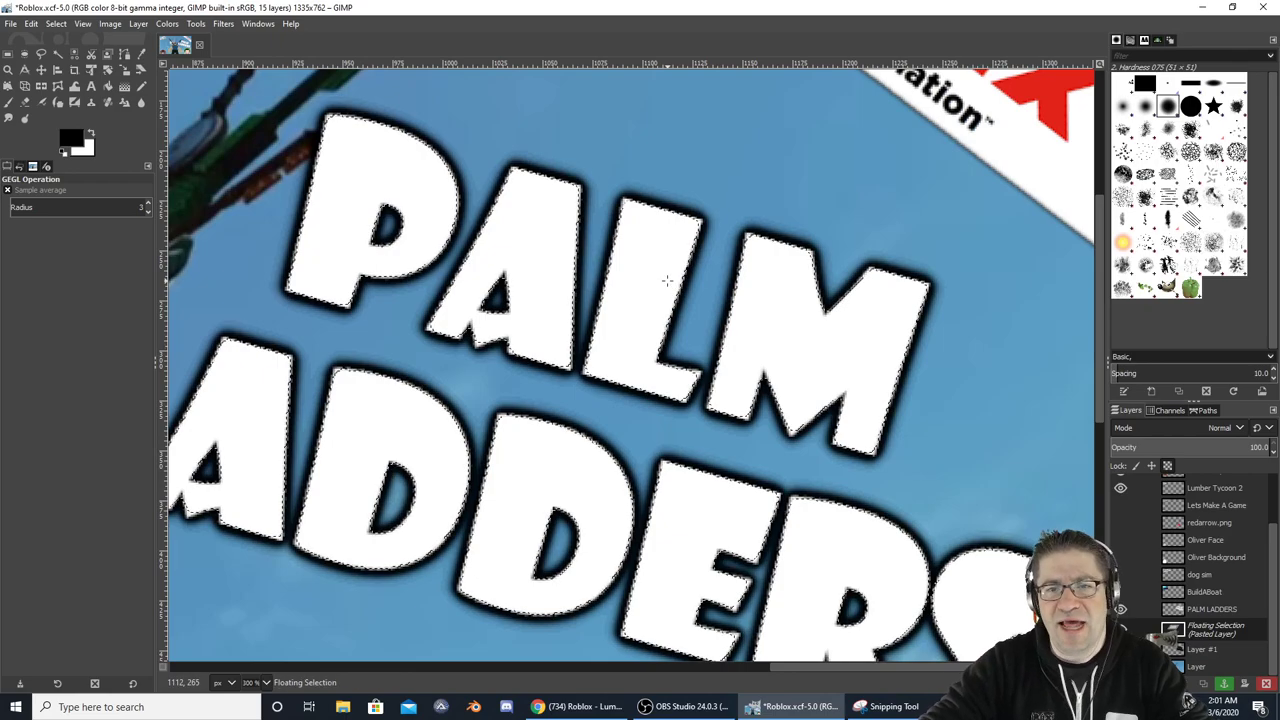
{"action": "key", "text": "ctrl+h"}
{"action": "key", "text": "r"}
{"action": "scroll", "coordinate": [710, 262], "scroll_direction": "down", "scroll_amount": 3}
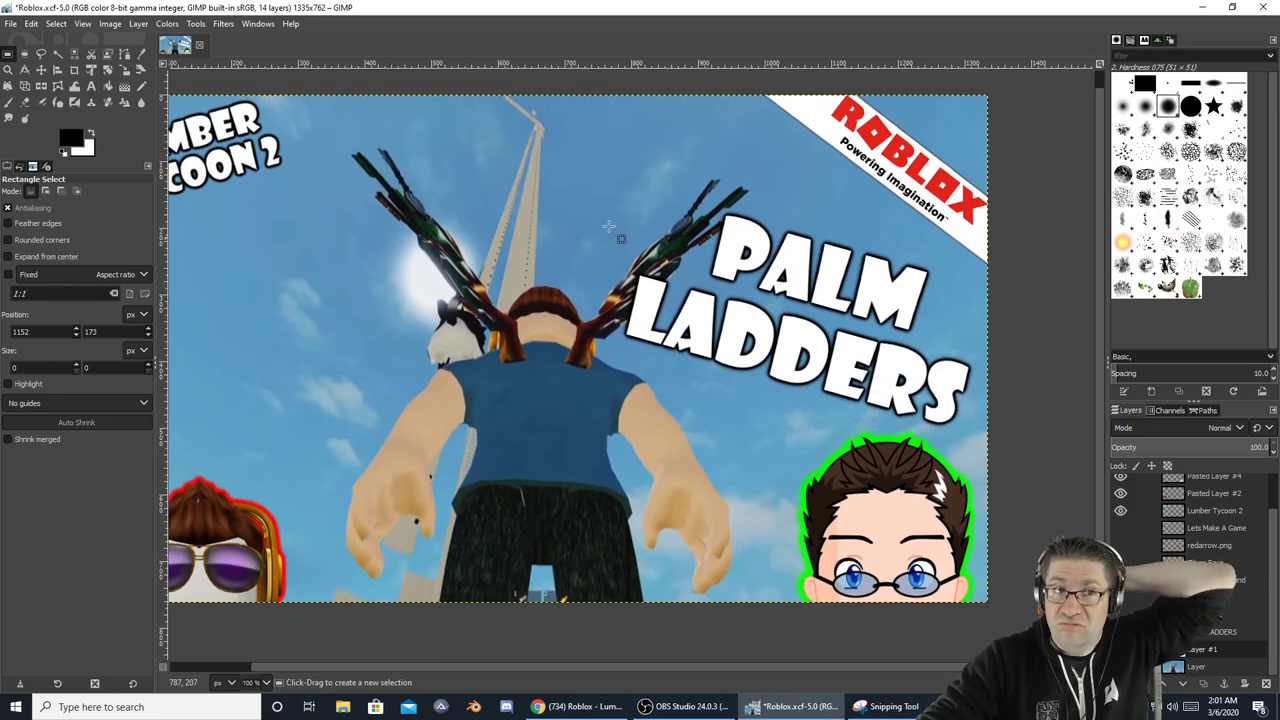
Soften the outline with a second Gaussian Blur of 1.50
{"action": "left_click", "coordinate": [222, 24]}
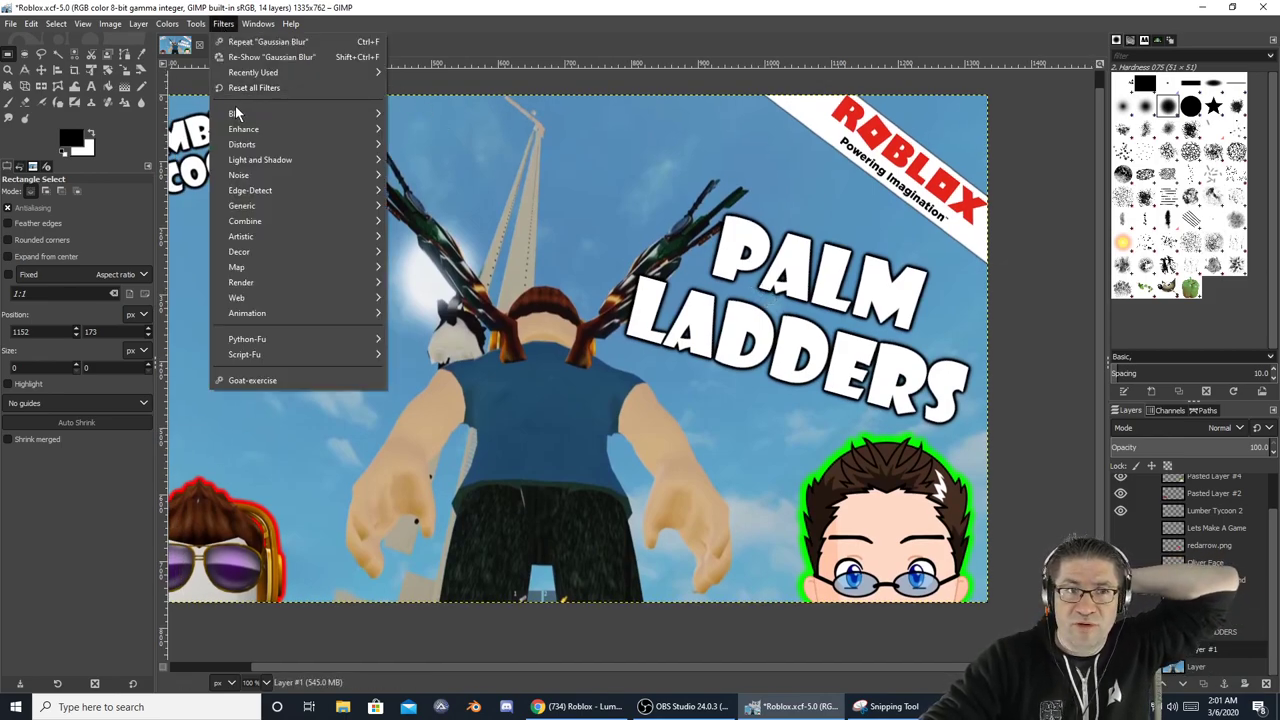
{"action": "mouse_move", "coordinate": [237, 113]}
{"action": "left_click", "coordinate": [440, 114]}
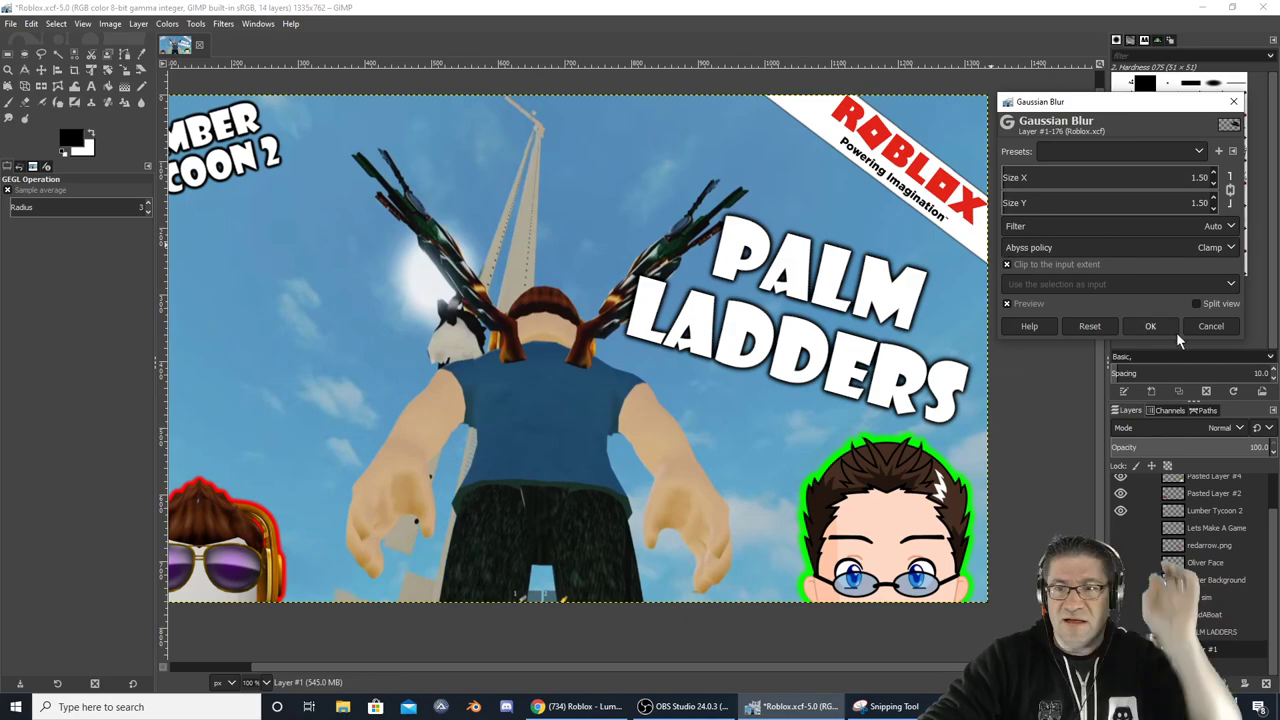
{"action": "left_click", "coordinate": [1150, 326]}
{"action": "scroll", "coordinate": [573, 263], "scroll_direction": "left", "scroll_amount": 4}
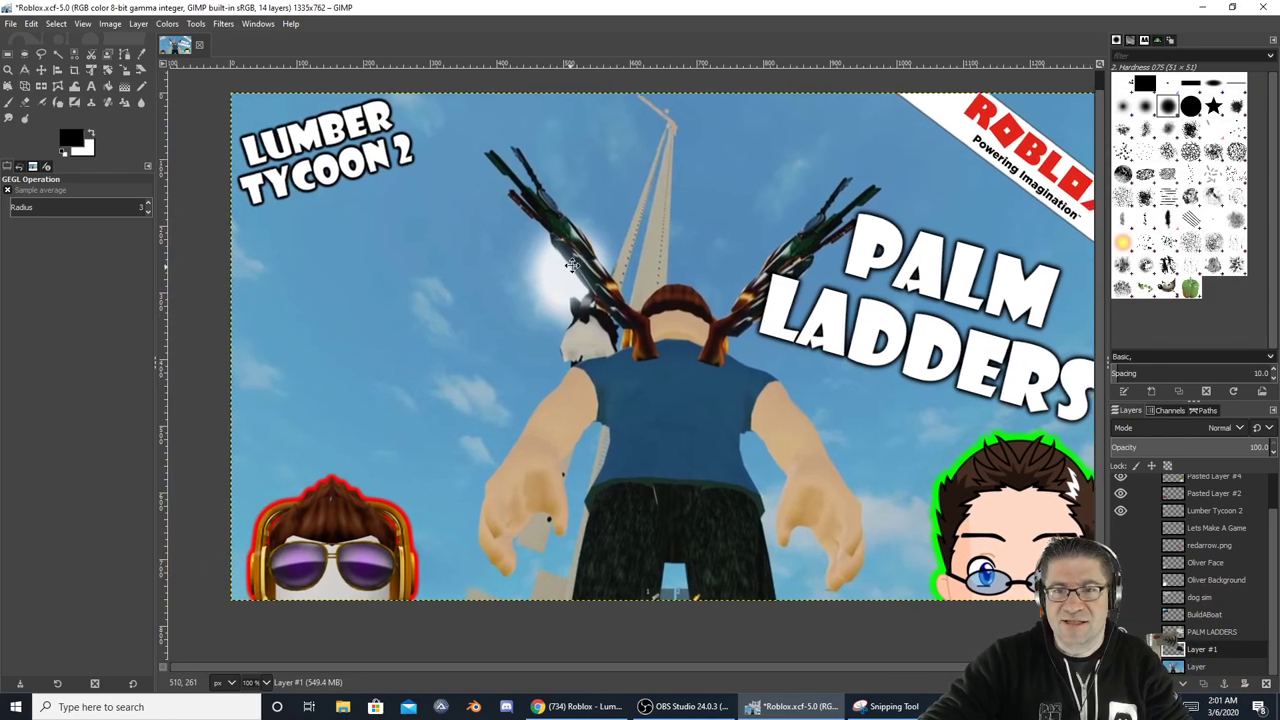
{"action": "scroll", "coordinate": [573, 263], "scroll_direction": "down", "scroll_amount": 1}
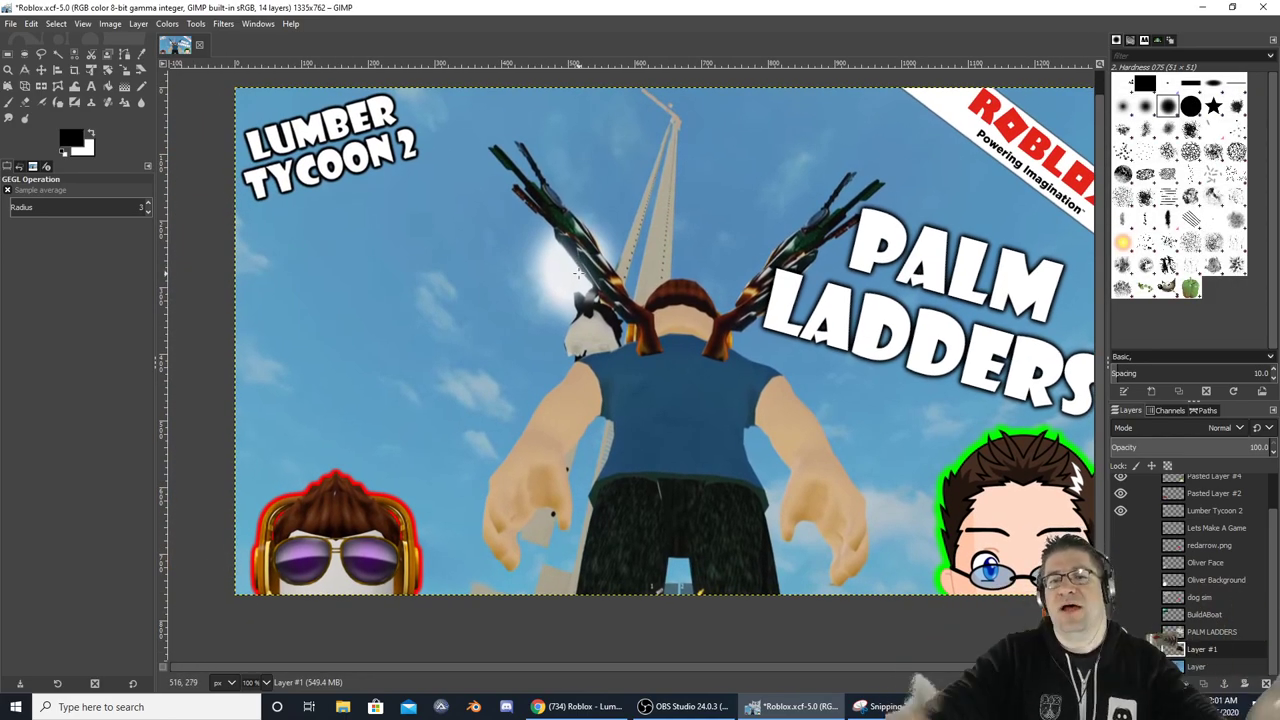
{"action": "scroll", "coordinate": [748, 260], "scroll_direction": "down", "scroll_amount": 1}
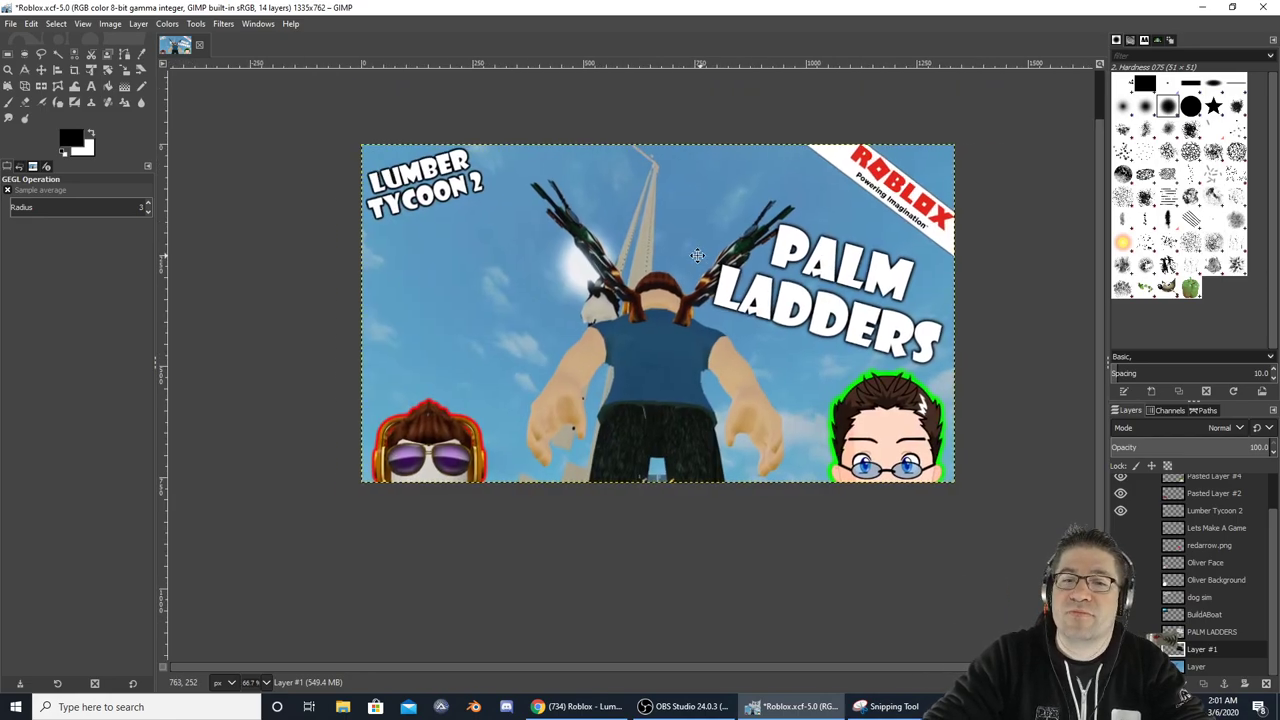